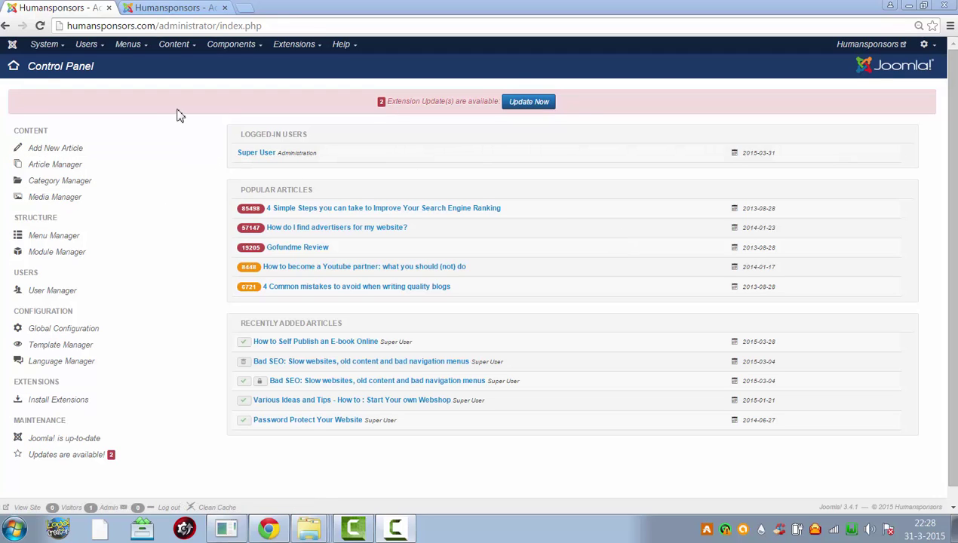
- Open the article "Nokia Lumia 1020 disadvantages and alternatives" for editing from the second page of the live site's article list
left_click(175, 45)
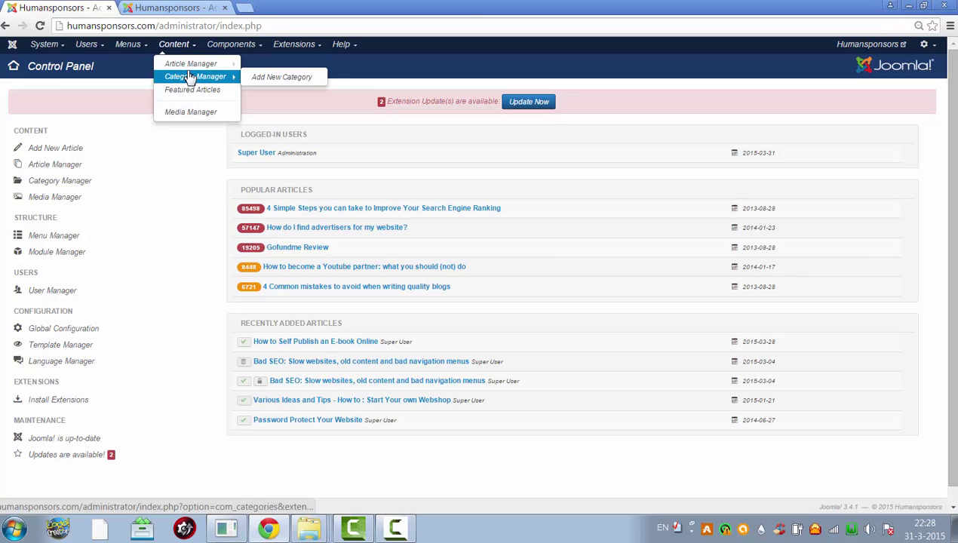
left_click(186, 67)
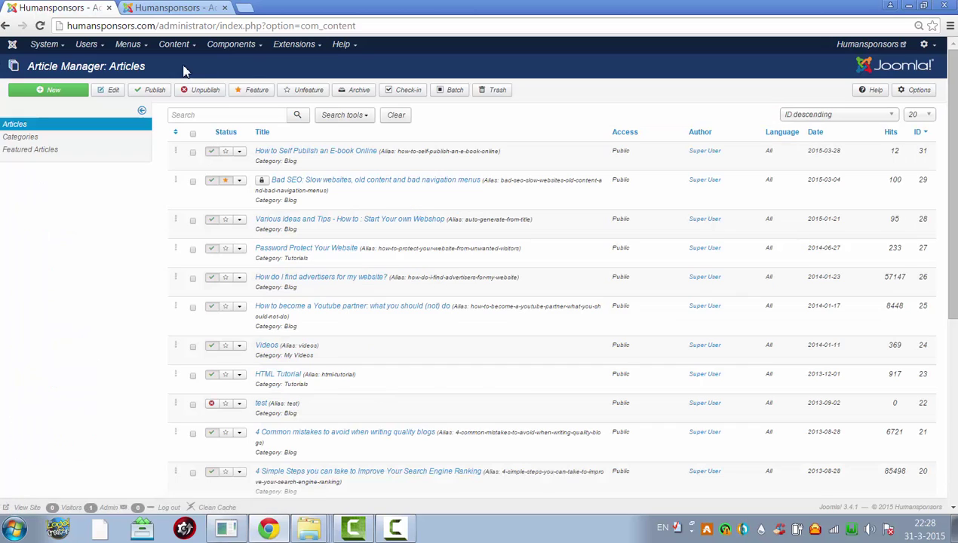
scroll(420, 443, "down", 5)
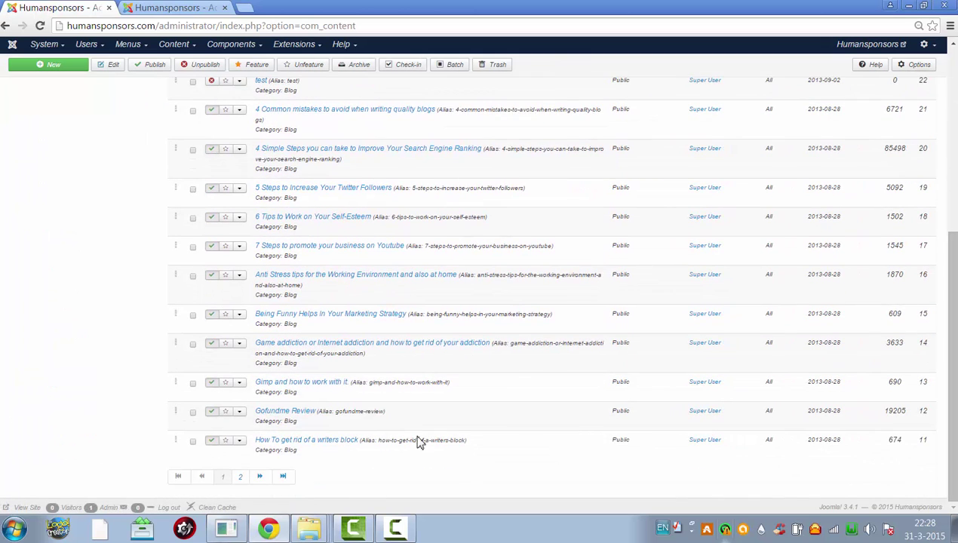
left_click(240, 477)
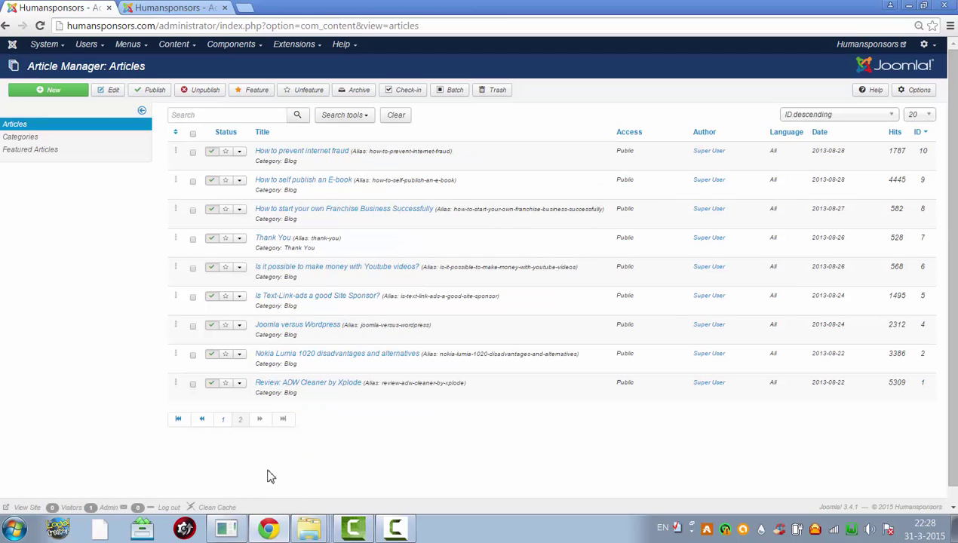
left_click(406, 359)
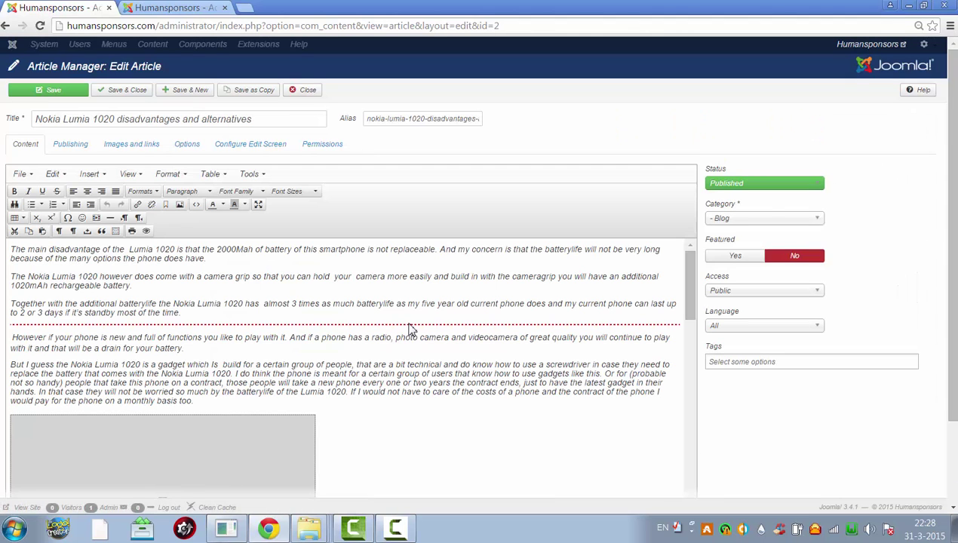
- Copy the entire HTML source code of the Nokia Lumia 1020 article
scroll(810, 208, "down", 2)
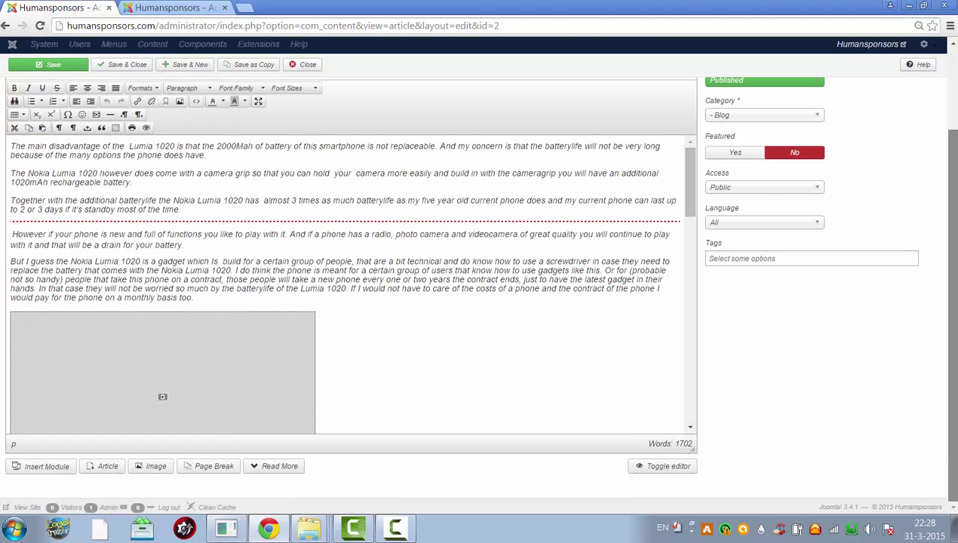
scroll(477, 287, "up", 2)
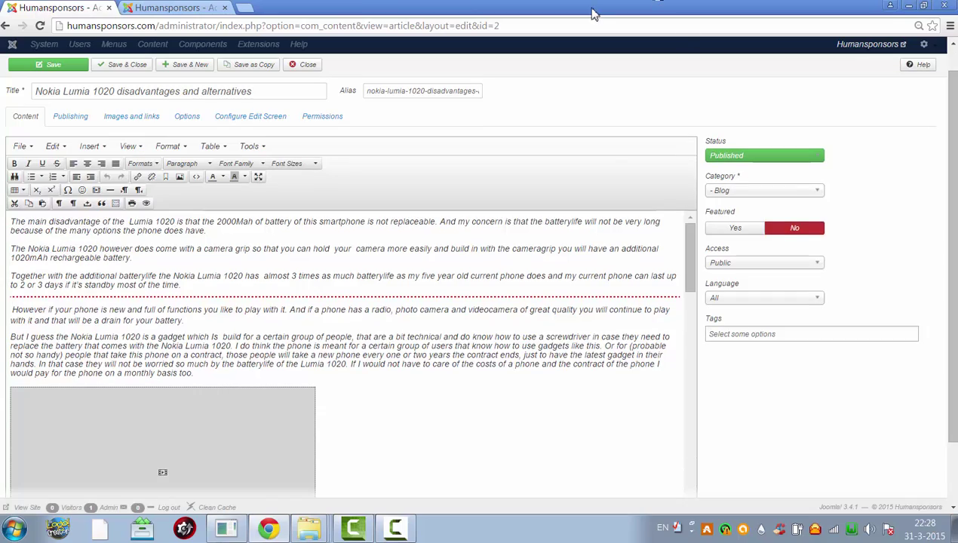
left_click_drag(689, 257, 709, 153)
scroll(947, 207, "up", 1)
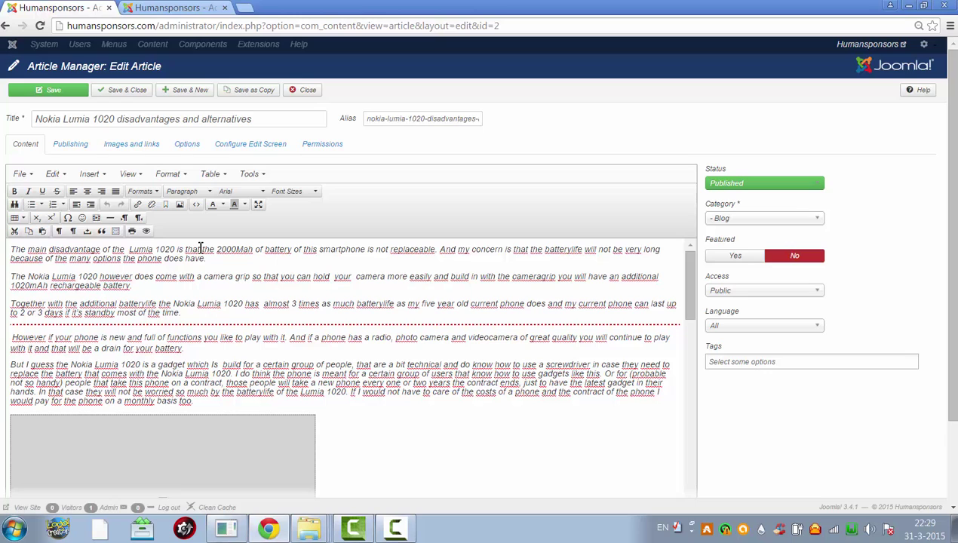
left_click(198, 205)
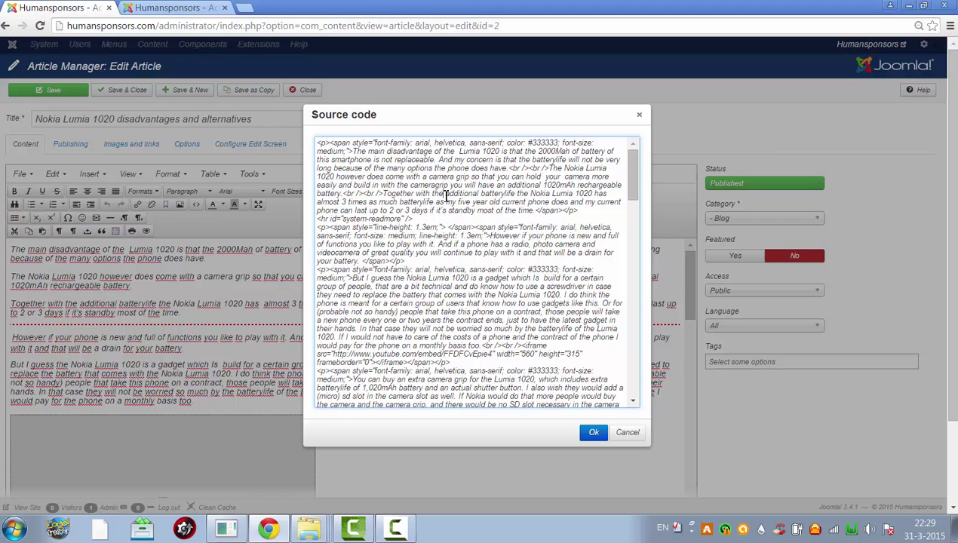
key("ctrl+a")
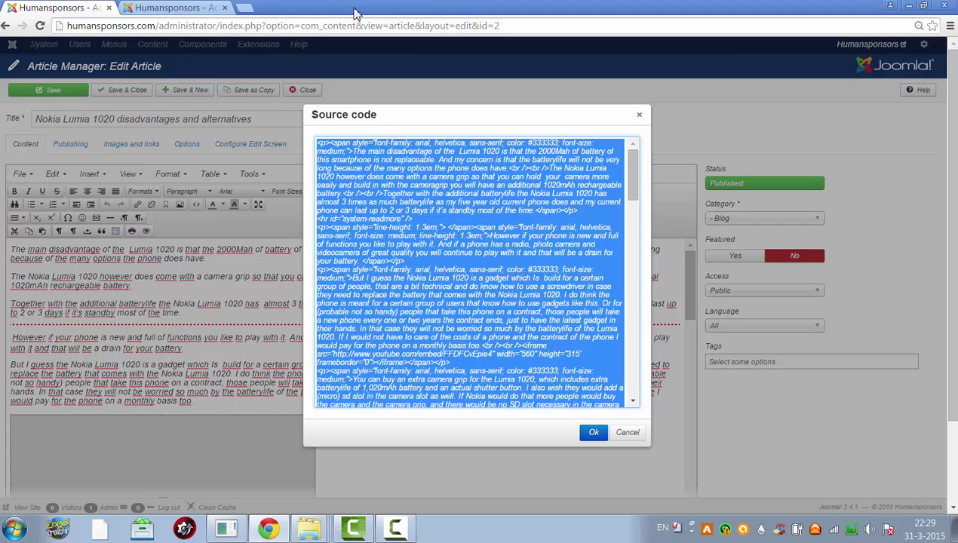
- Switch to the localhost site's administrator and start a new article
left_click(150, 8)
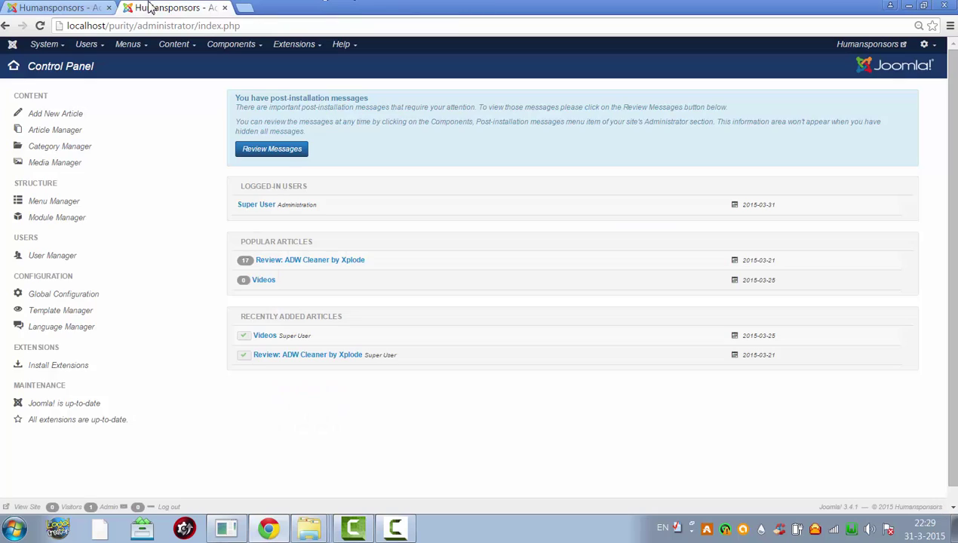
left_click(178, 49)
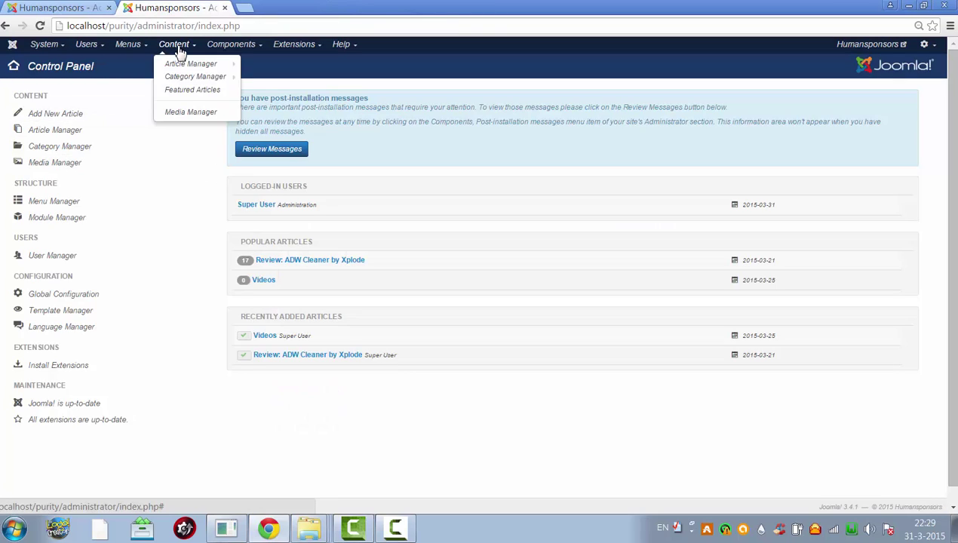
left_click(189, 64)
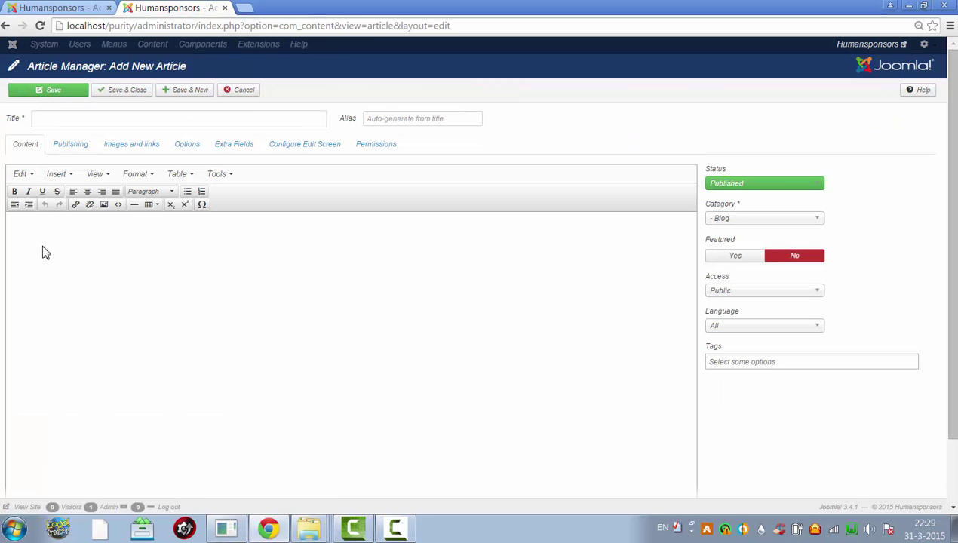
left_click(44, 252)
key("ctrl+v")
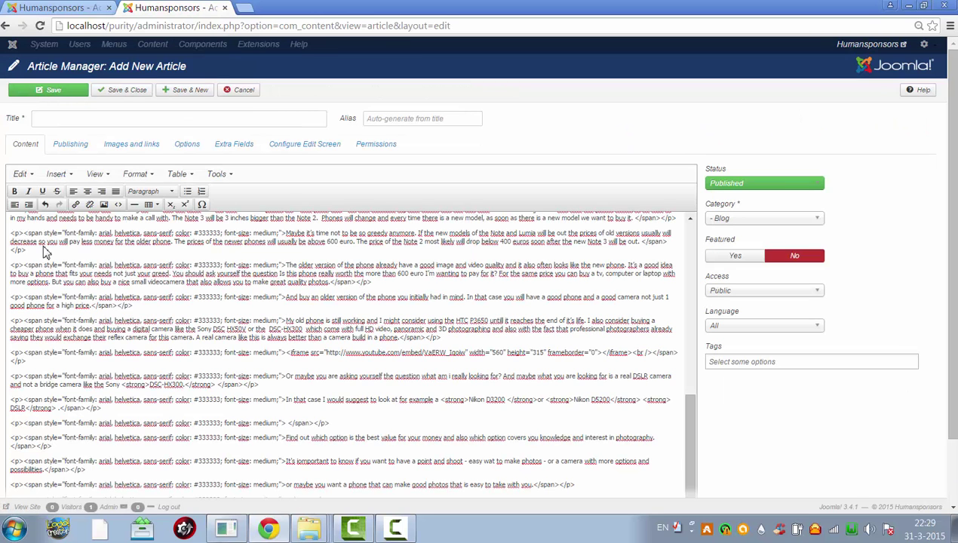
key("ctrl+a")
key("Delete")
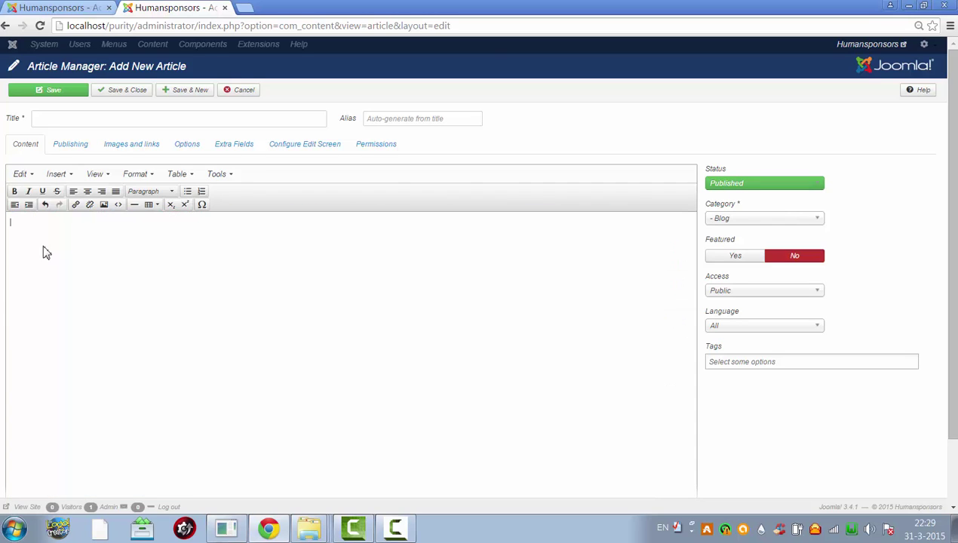
- Paste the copied HTML into the new article's source code, apply it and check the formatted text
left_click(119, 205)
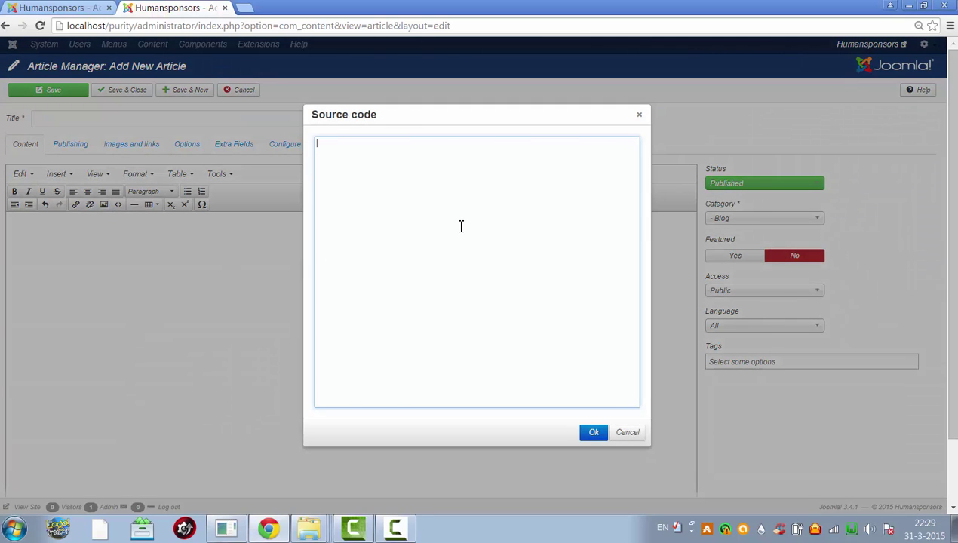
key("ctrl+v")
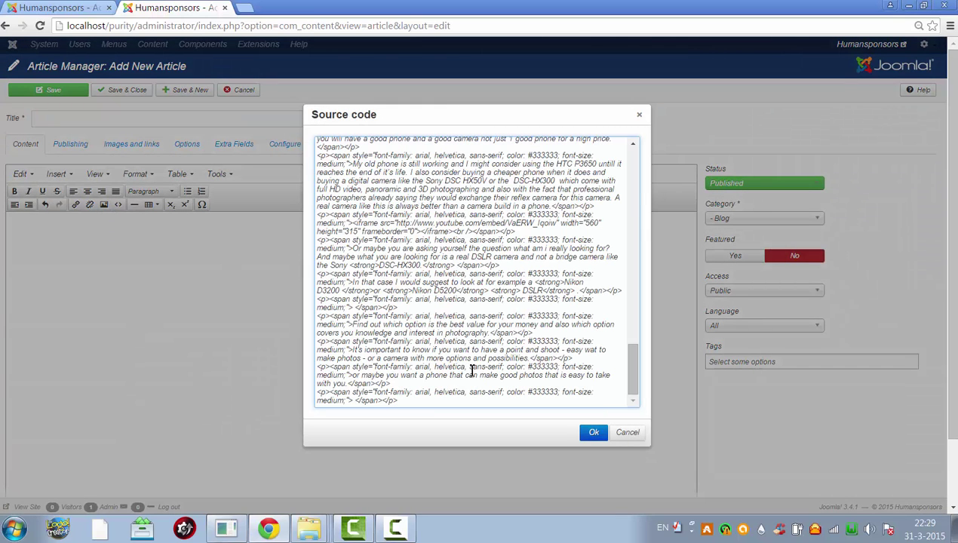
left_click(588, 432)
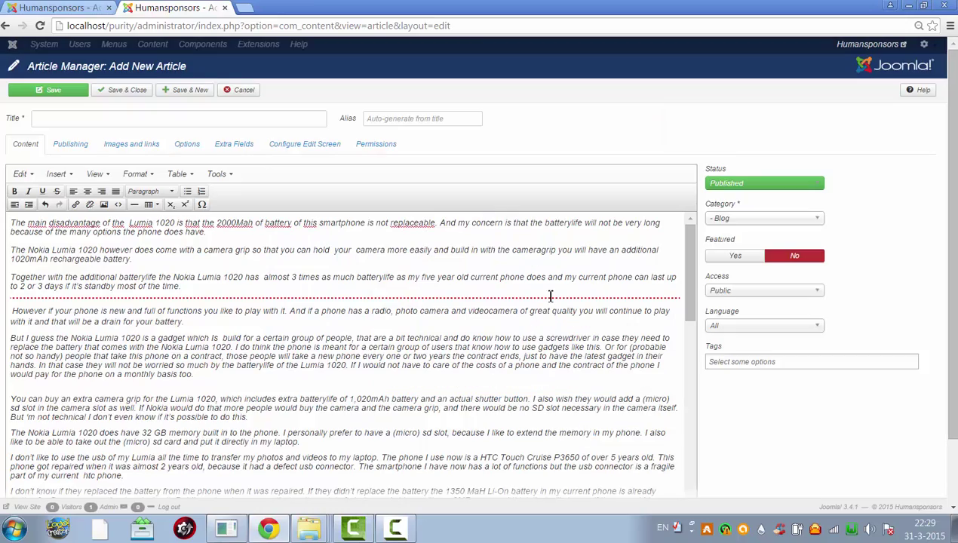
left_click_drag(688, 279, 724, 494)
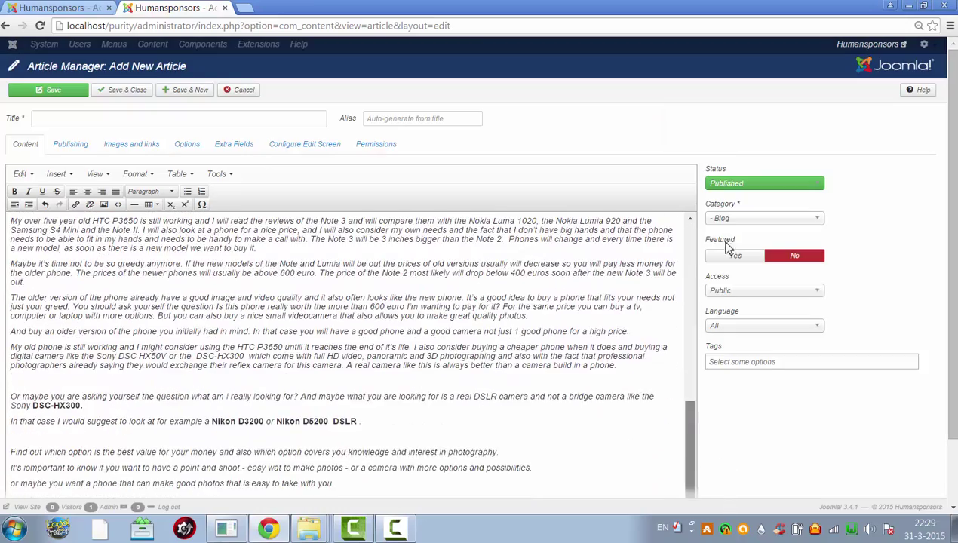
left_click_drag(727, 207, 699, 228)
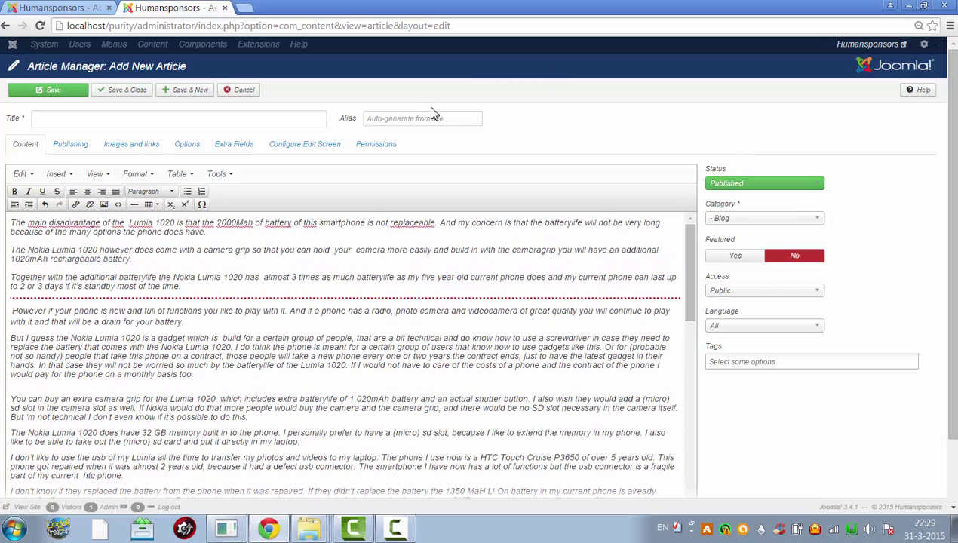
- Copy the title "Nokia Lumia 1020 disadvantages and alternatives" from the live article into the new local article and mark it as featured
left_click(64, 7)
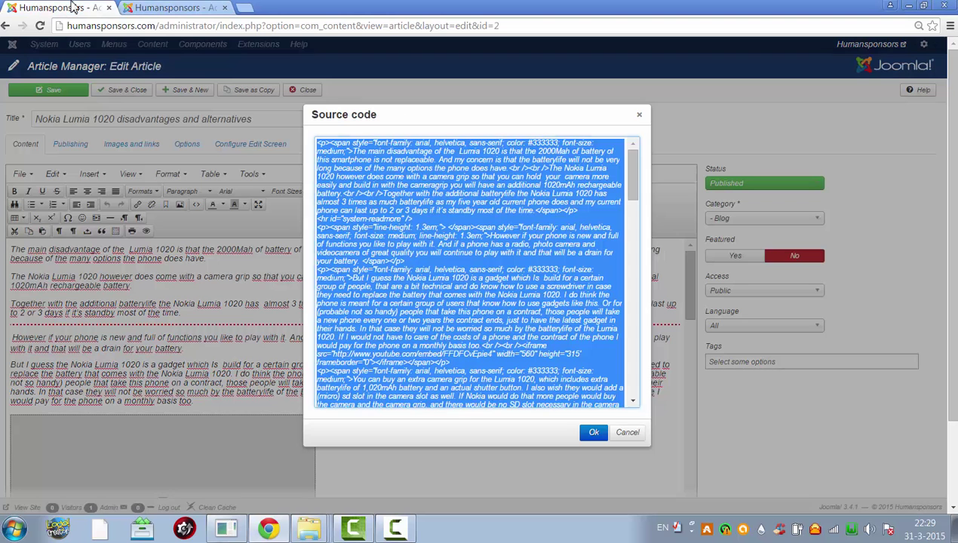
left_click(639, 115)
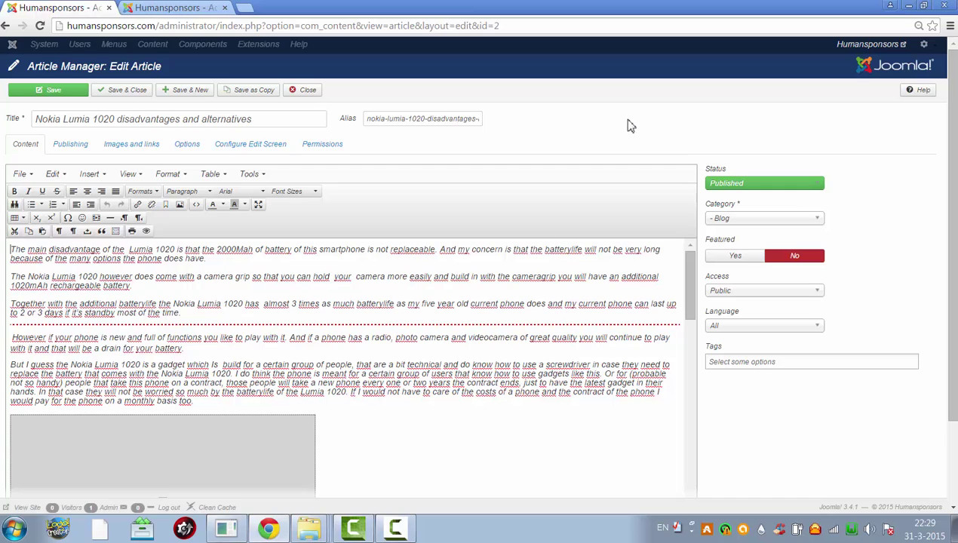
left_click_drag(291, 117, 35, 119)
key("ctrl+c")
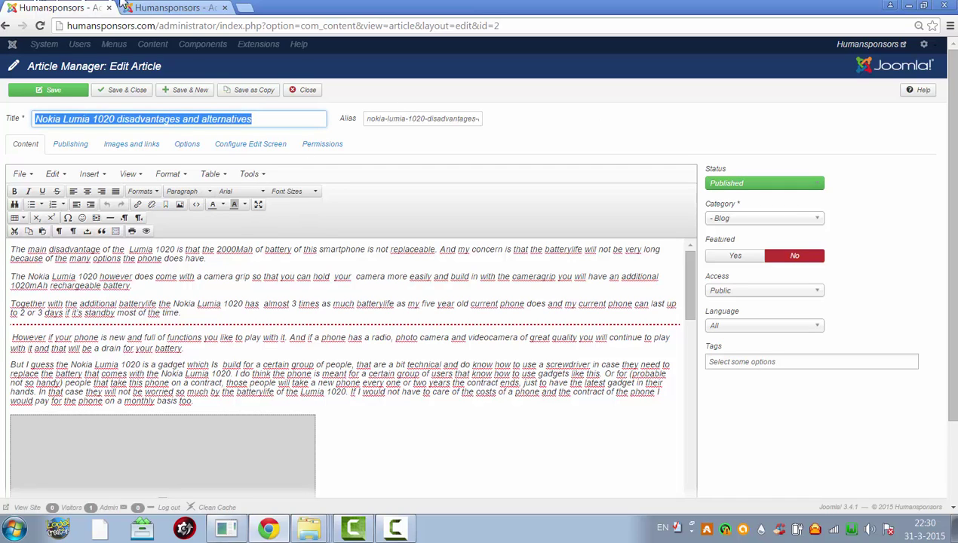
left_click(173, 7)
left_click(119, 119)
key("ctrl+v")
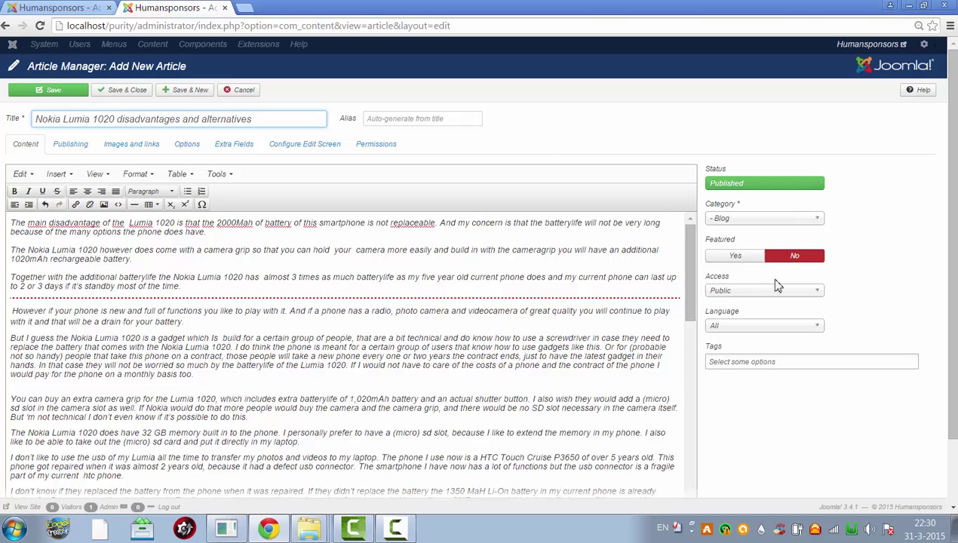
left_click(745, 262)
left_click(58, 8)
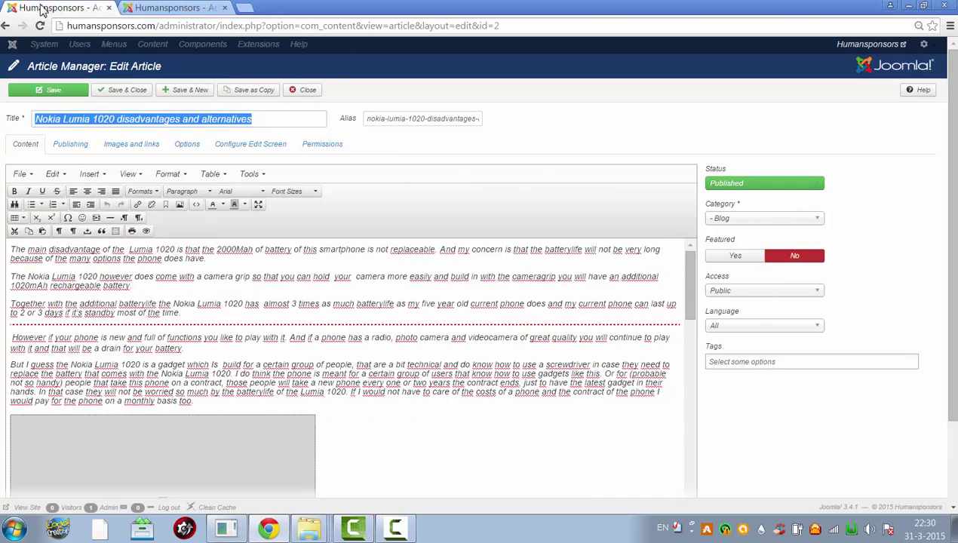
left_click(71, 144)
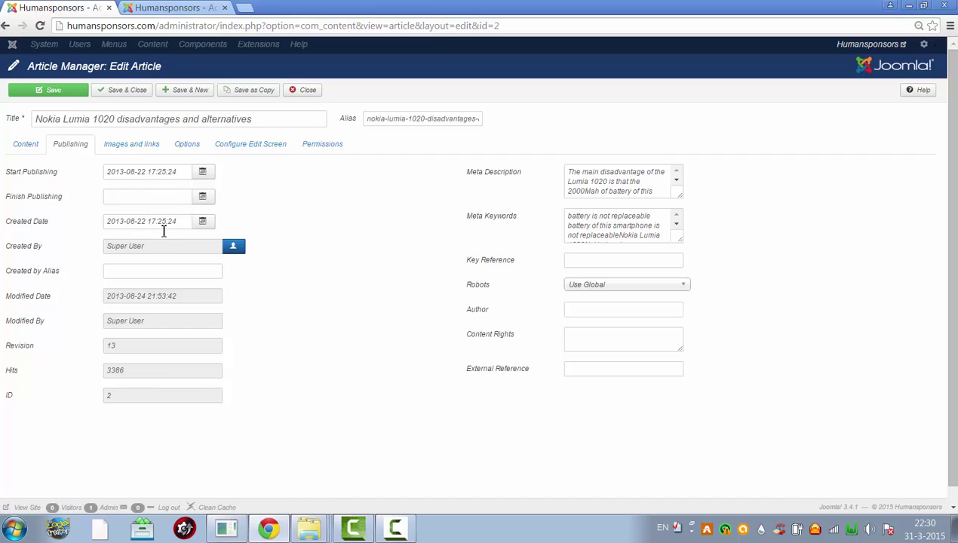
left_click_drag(184, 220, 82, 223)
key("ctrl+c")
left_click(147, 7)
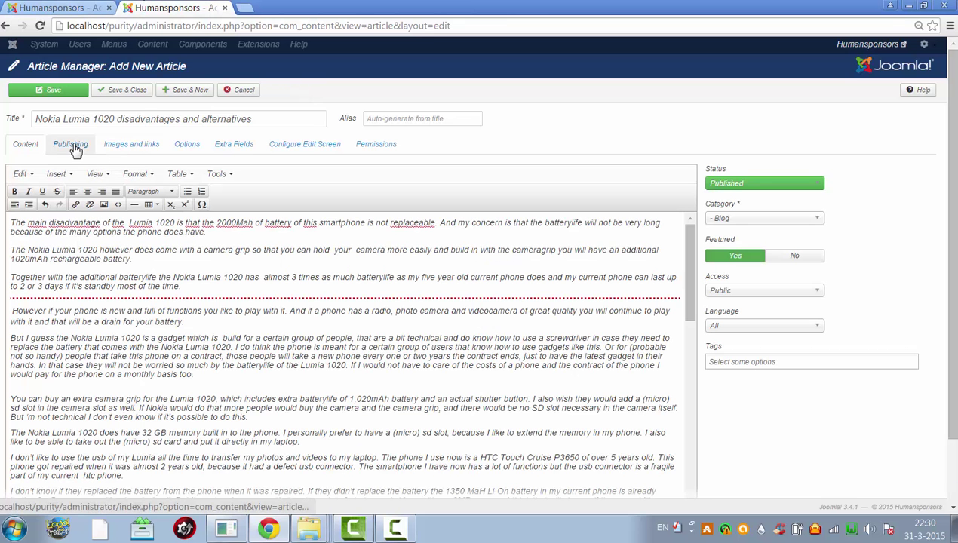
left_click(73, 147)
left_click(130, 171)
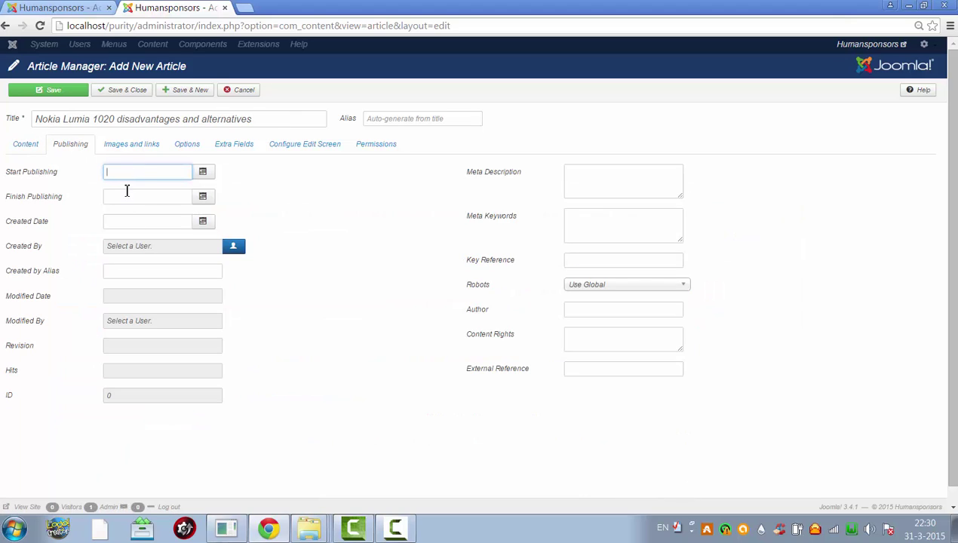
key("ctrl+v")
left_click(126, 224)
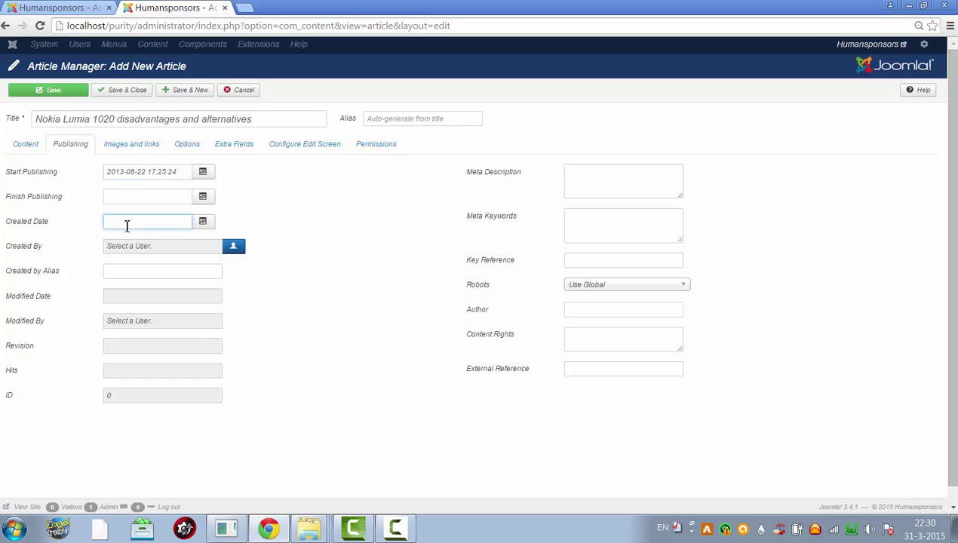
key("ctrl+v")
- Copy the full meta description from the live article into the local article's Meta Description
left_click(57, 8)
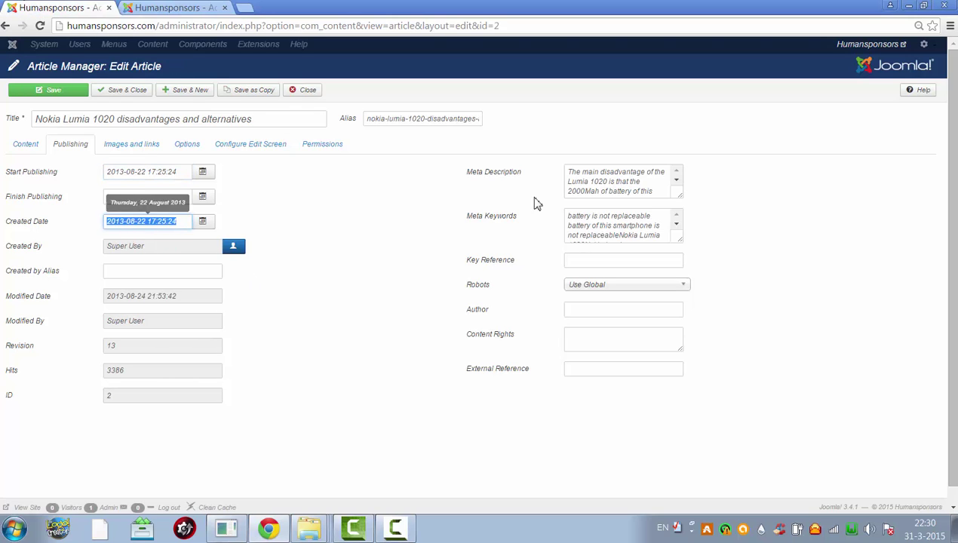
left_click(634, 177)
key("ctrl+a")
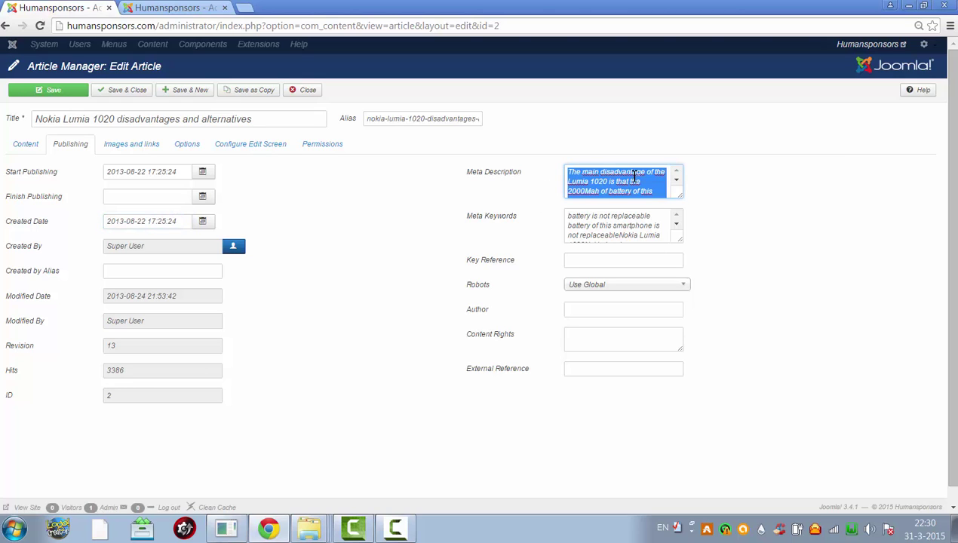
left_click(181, 7)
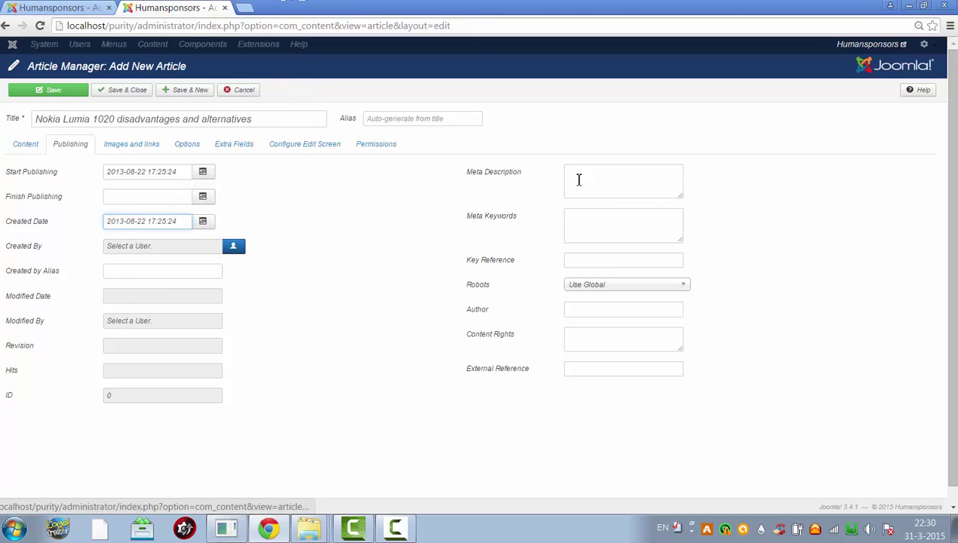
left_click(632, 180)
key("ctrl+v")
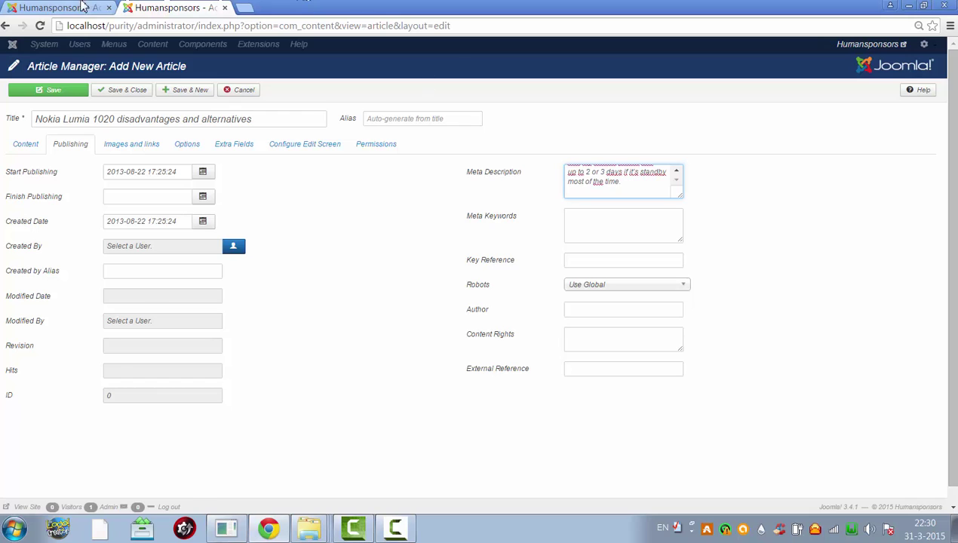
- Copy the live article's full Meta Keywords into the local article's Meta Keywords, and save and close the article
left_click(85, 7)
left_click_drag(636, 216, 638, 224)
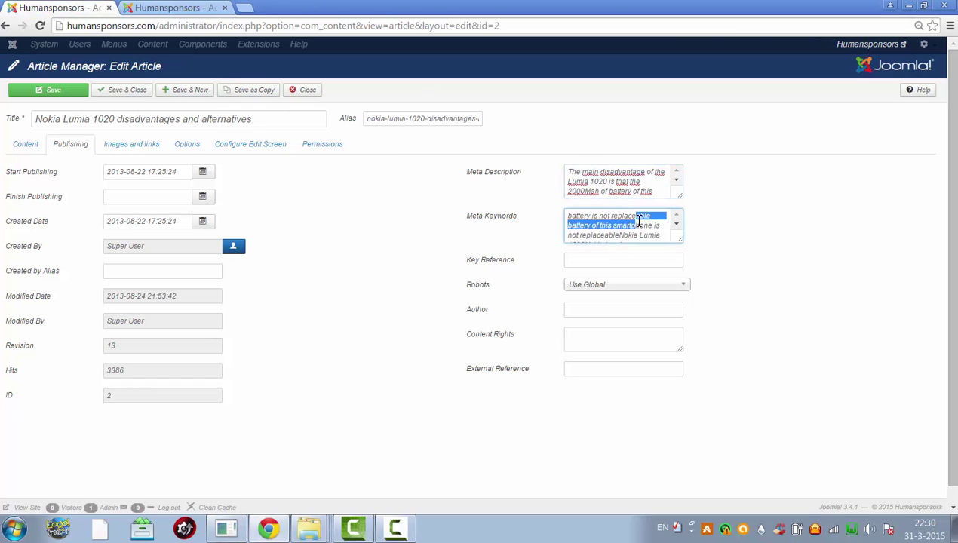
key("ctrl+a")
left_click(173, 8)
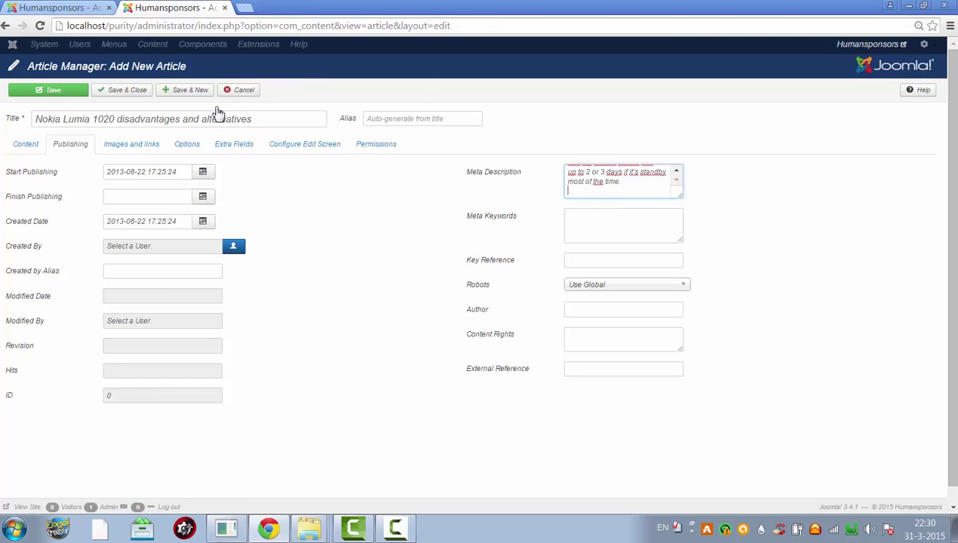
left_click(598, 242)
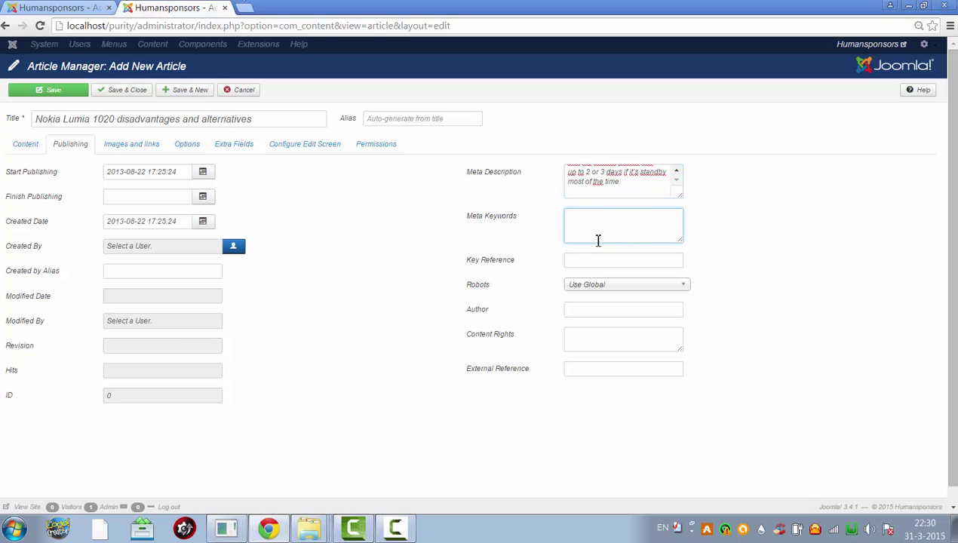
type("920Samsung  note camera grip shutter button32 GB memory built in")
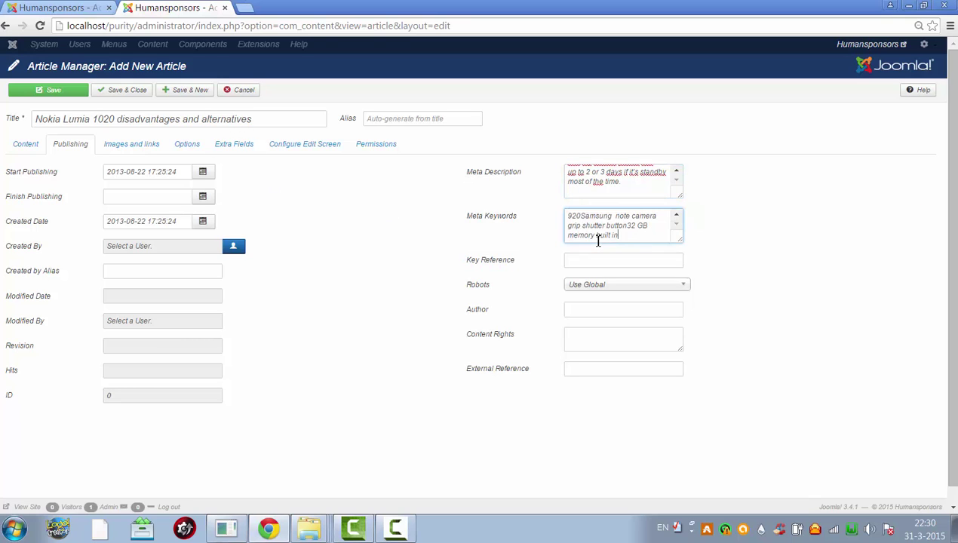
left_click(128, 91)
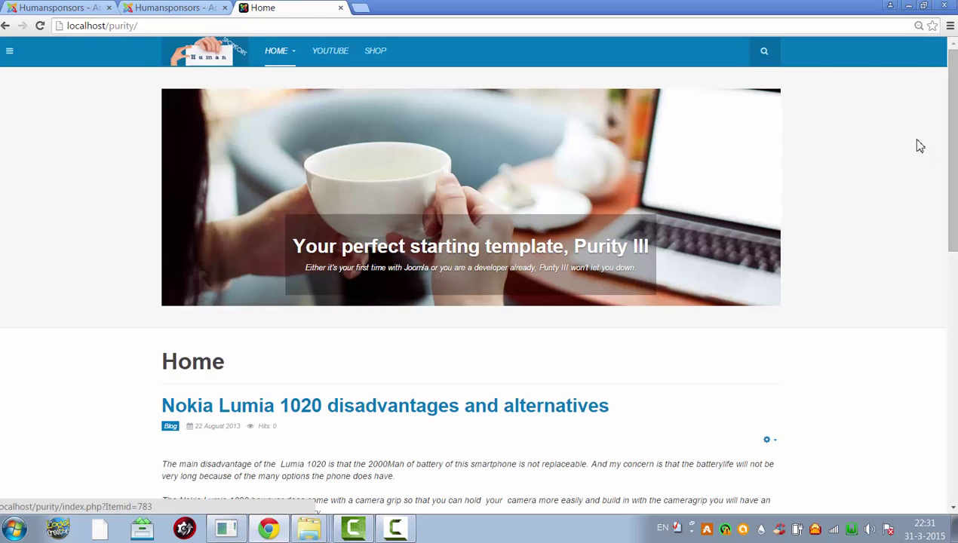
- Check how the Nokia Lumia 1020 article is displayed on the local site's Home and Magazine pages
left_click_drag(952, 151, 952, 297)
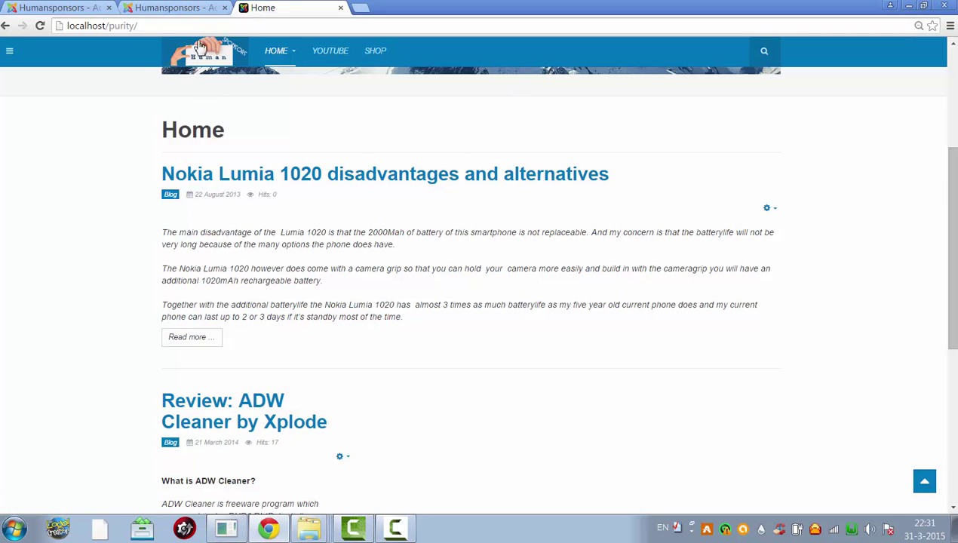
mouse_move(289, 56)
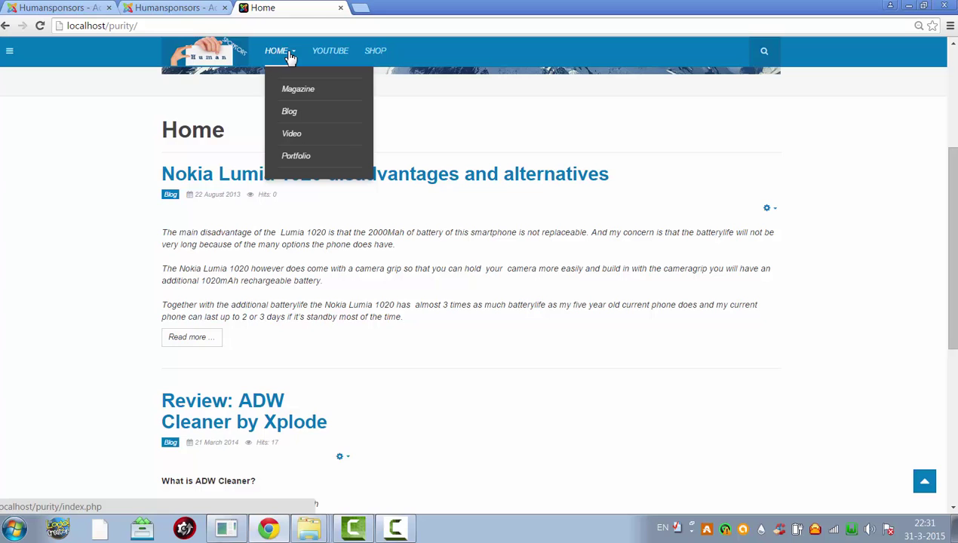
left_click(299, 97)
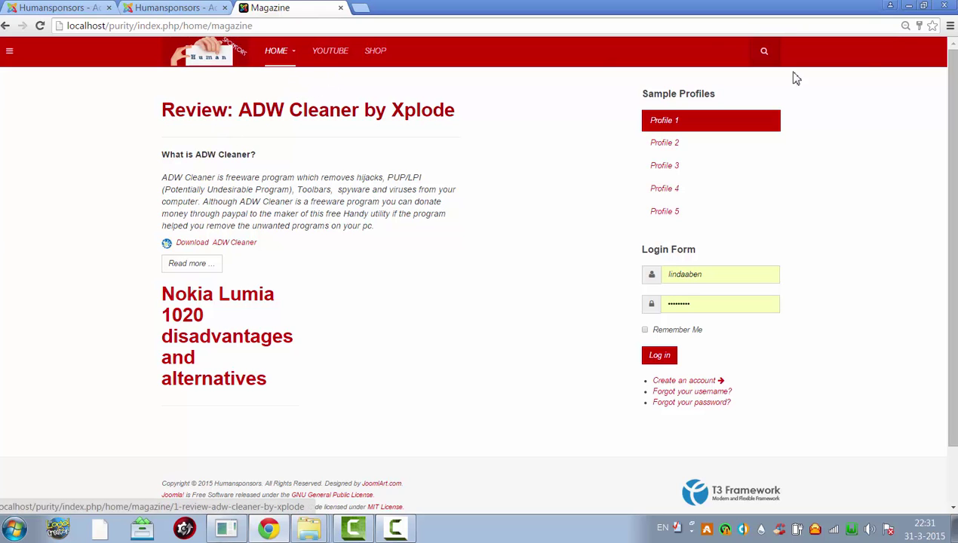
scroll(951, 249, "down", 1)
scroll(942, 151, "up", 1)
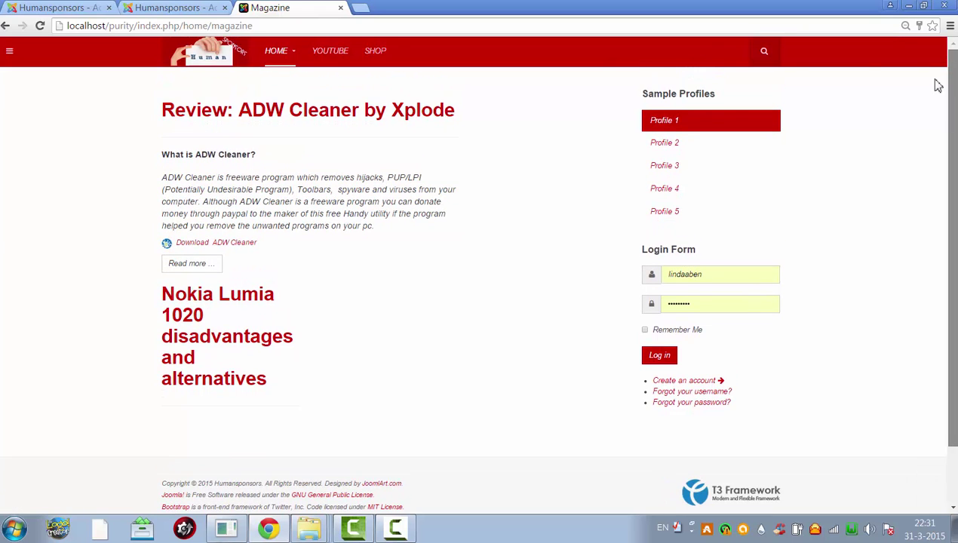
- Compare the Nokia Lumia 1020 article's layout on the local Portfolio page with the Magazine page
mouse_move(294, 64)
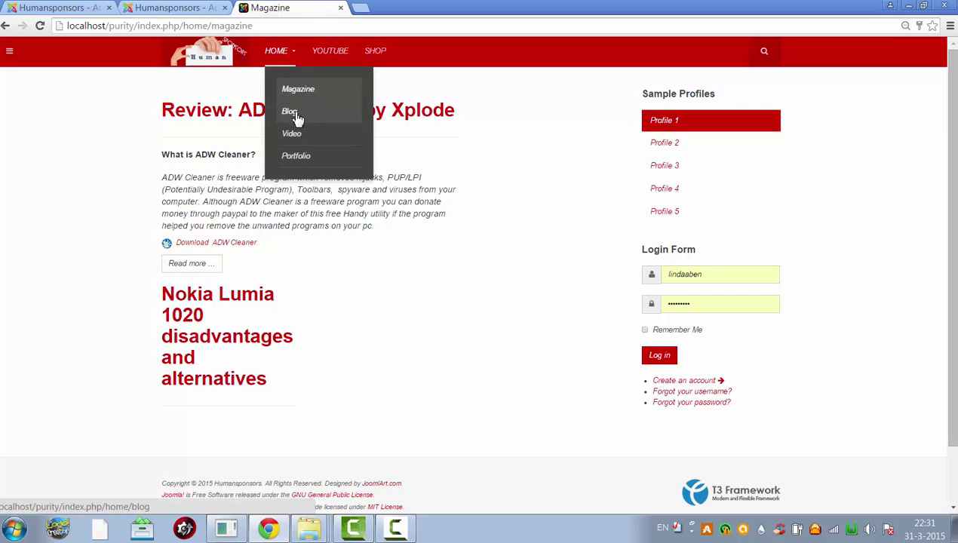
left_click(305, 159)
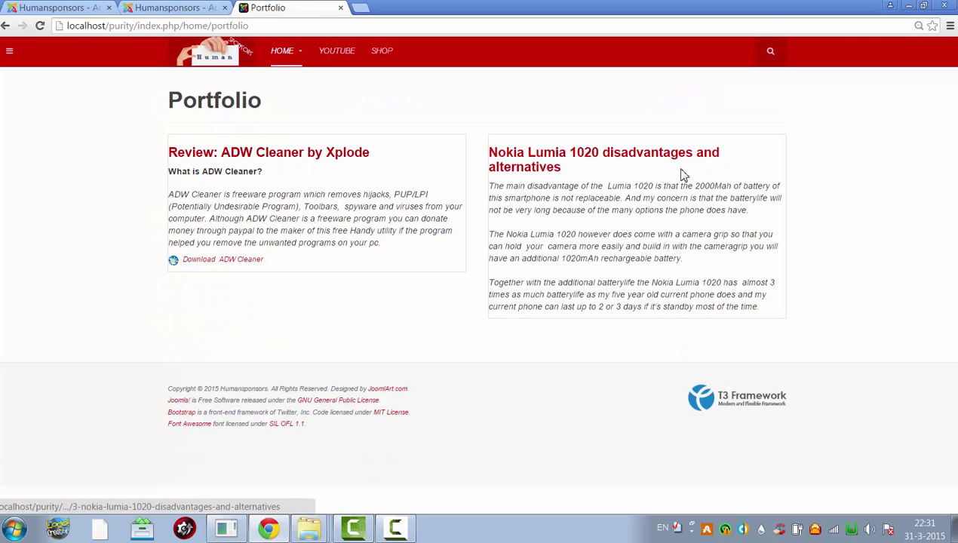
left_click_drag(916, 37, 916, 170)
left_click(792, 320)
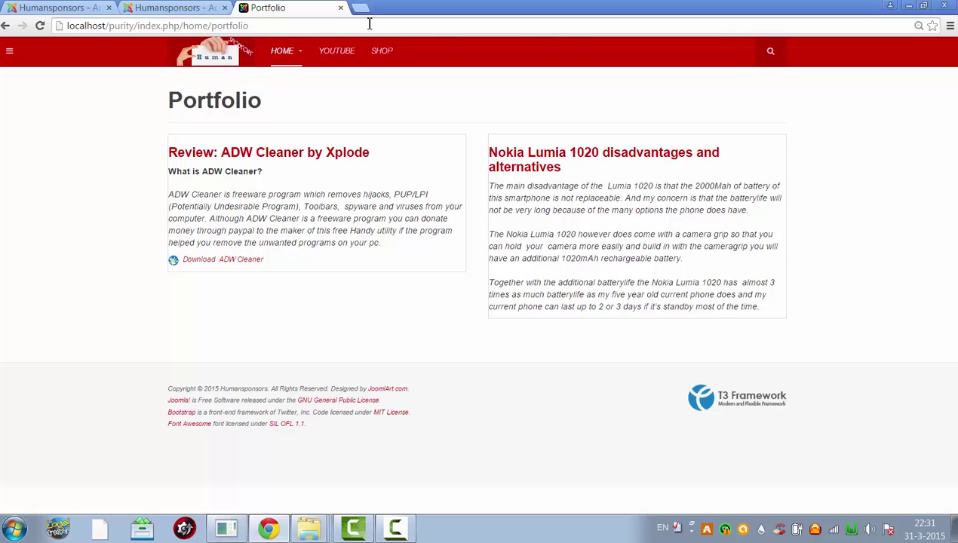
mouse_move(283, 54)
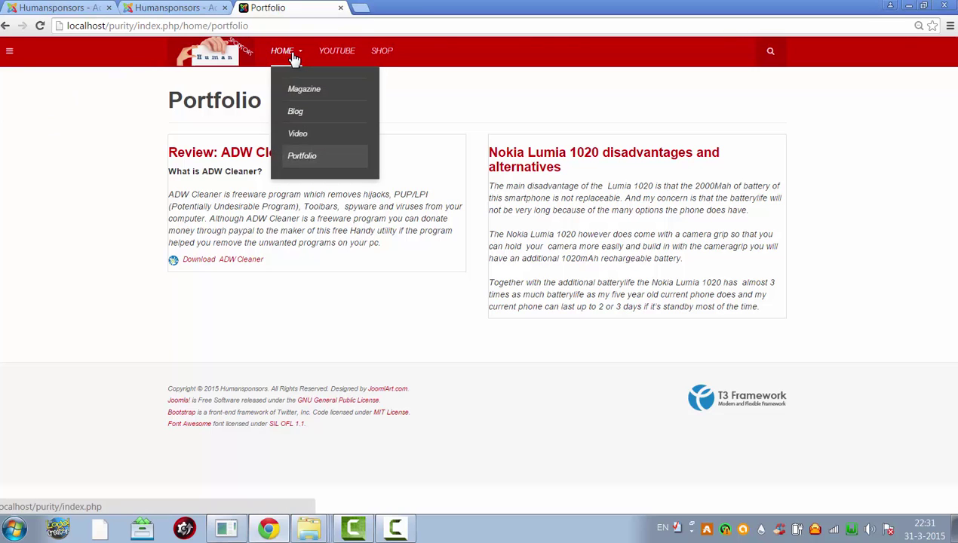
left_click(305, 90)
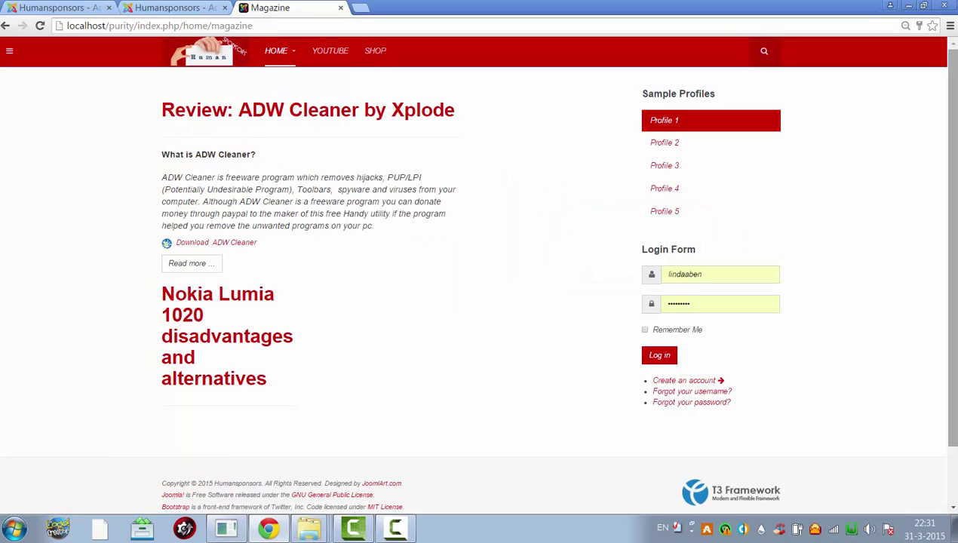
scroll(937, 64, "down", 2)
scroll(938, 64, "up", 2)
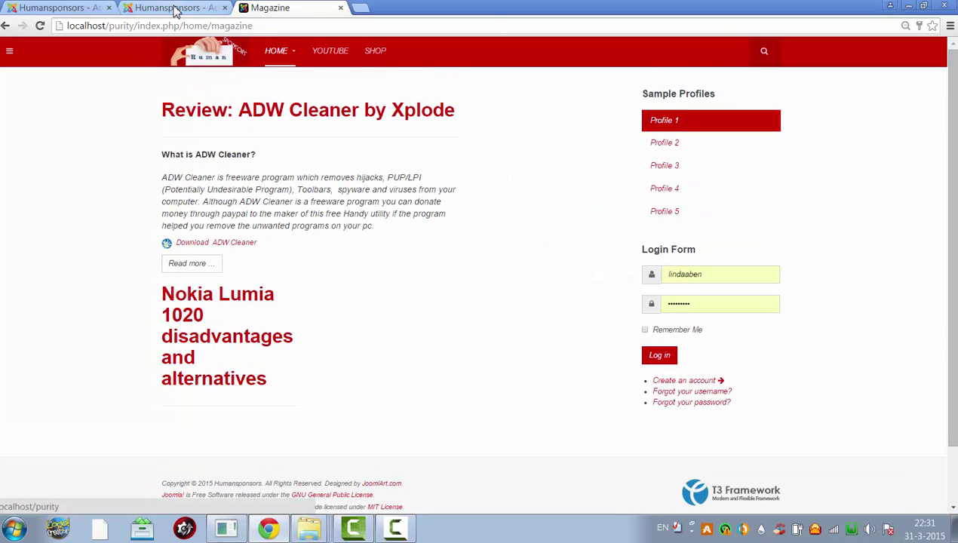
- Return to the local site's home page and look through its articles down to the footer
left_click_drag(179, 26, 315, 9)
key("BackSpace")
key("Return")
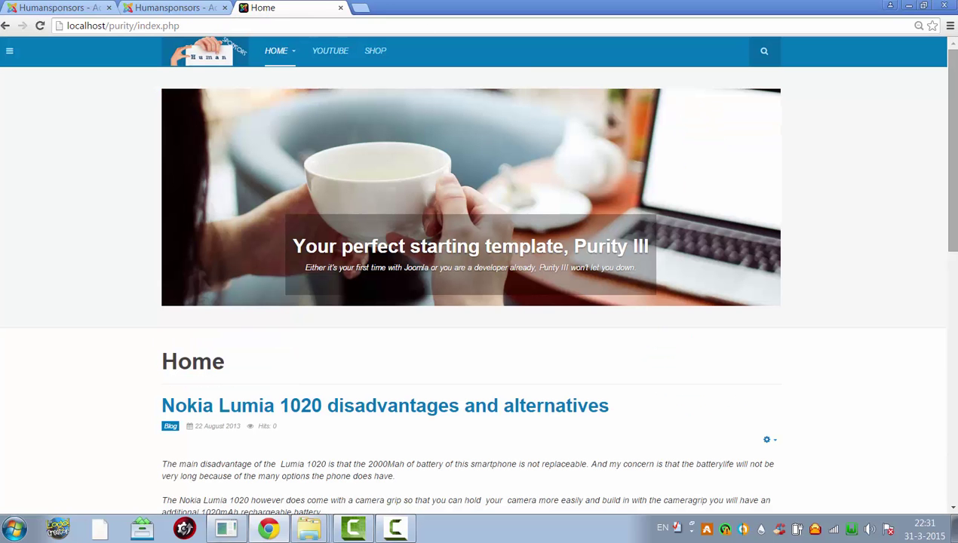
scroll(945, 226, "down", 4)
scroll(935, 226, "down", 5)
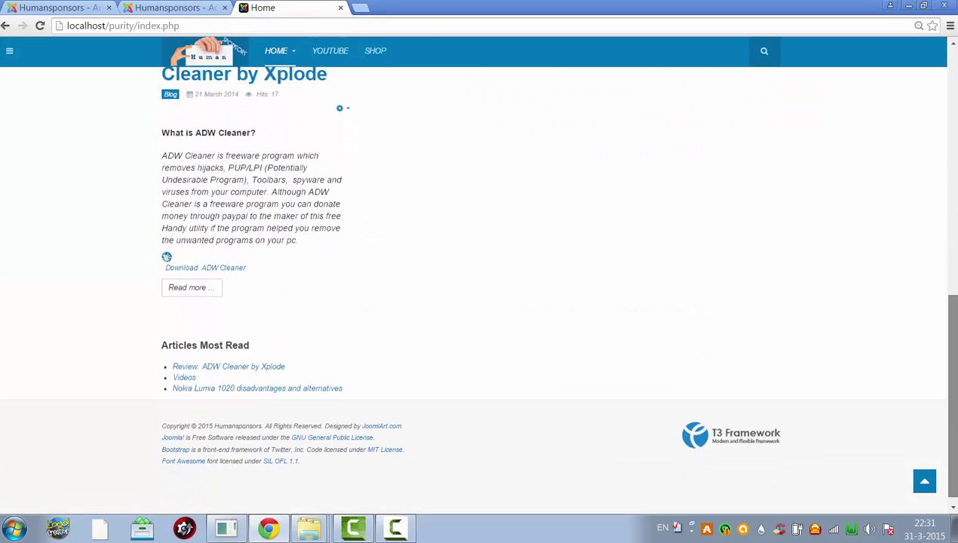
scroll(936, 139, "up", 10)
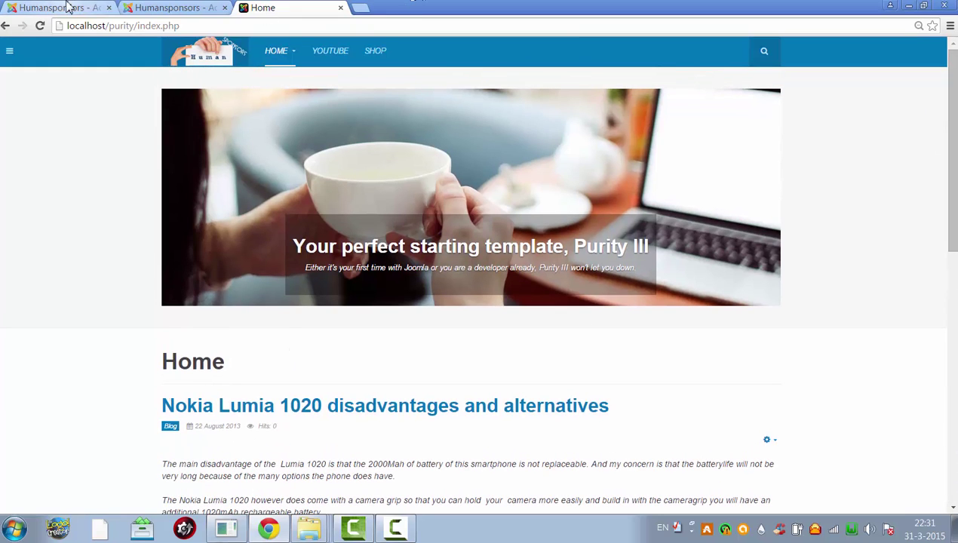
- Unfeature the Nokia Lumia 1020 article in the local Article Manager and reload the local home page
left_click(200, 7)
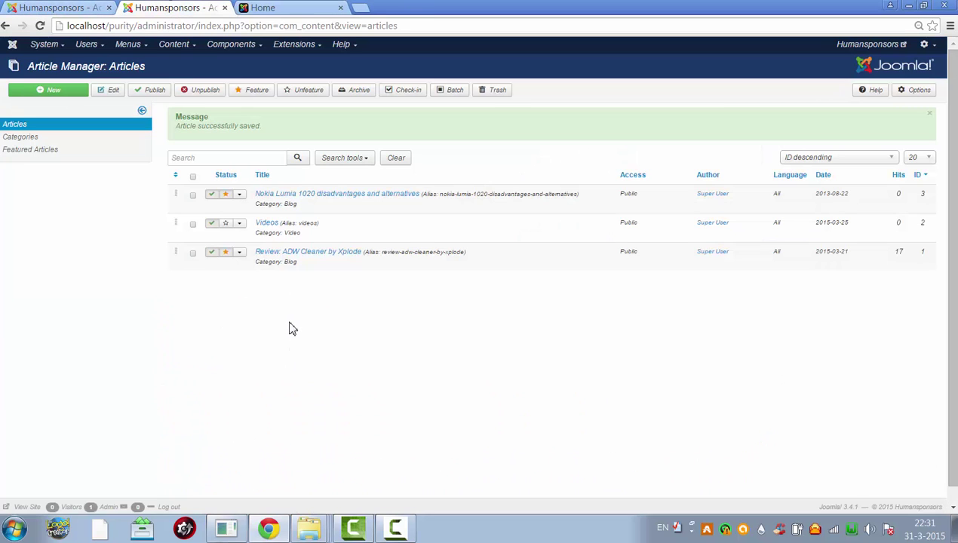
left_click(226, 198)
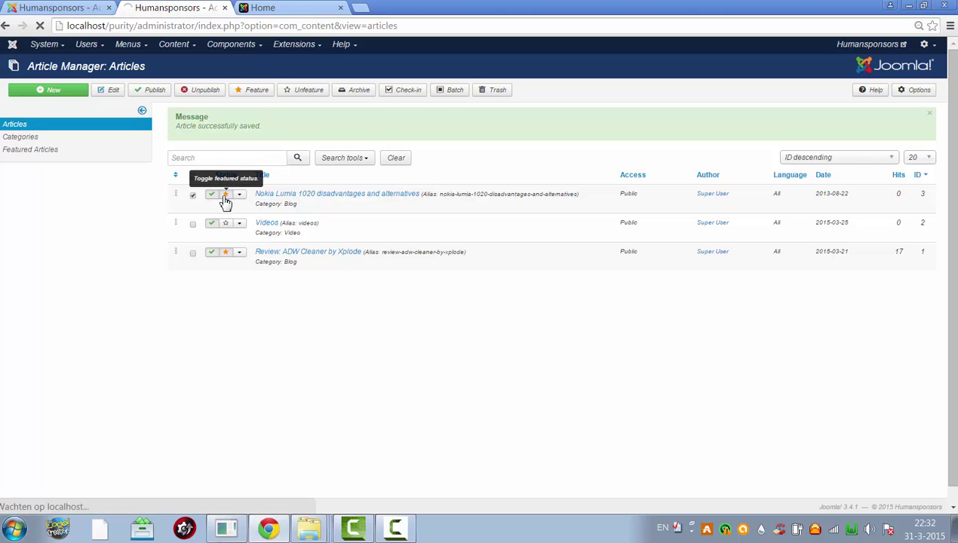
left_click(287, 10)
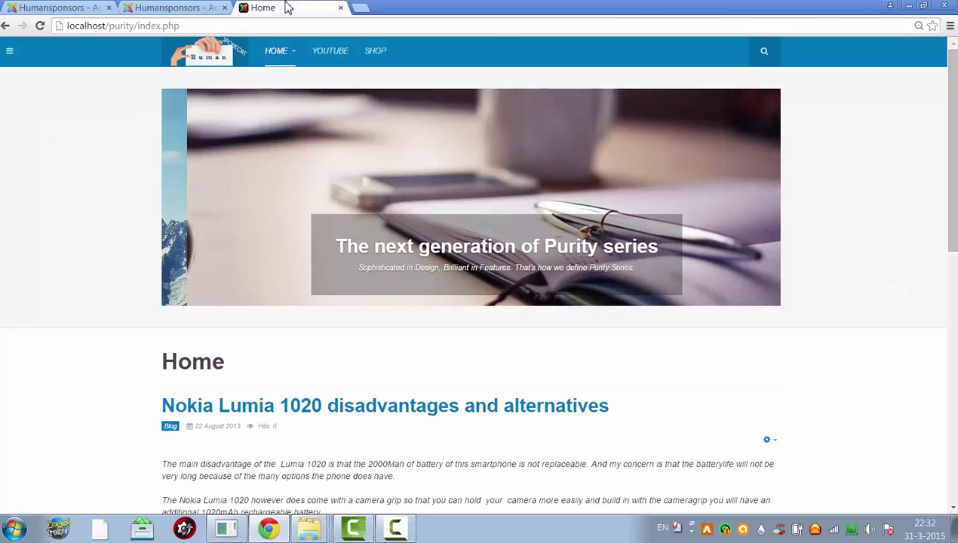
left_click(281, 29)
key("Return")
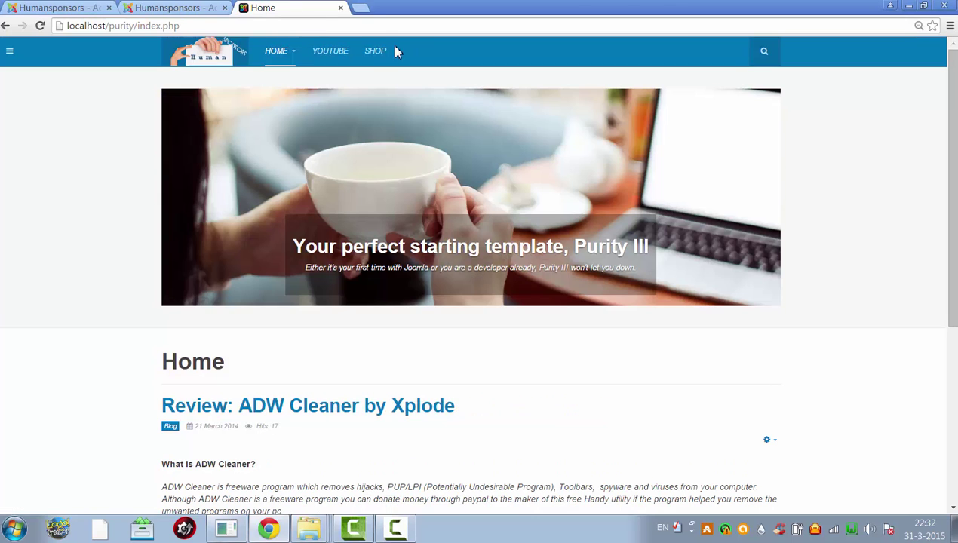
- Examine the reloaded home page to see which articles are listed and how they are laid out
scroll(479, 286, "down", 2)
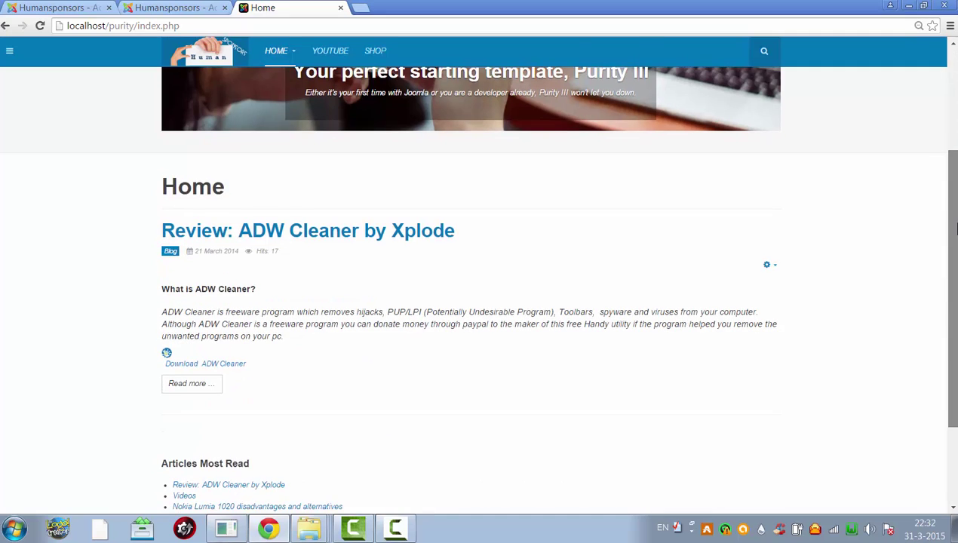
left_click_drag(954, 234, 954, 307)
scroll(479, 287, "up", 3)
scroll(479, 287, "up", 1)
scroll(478, 286, "down", 2)
scroll(479, 286, "up", 2)
scroll(927, 231, "down", 4)
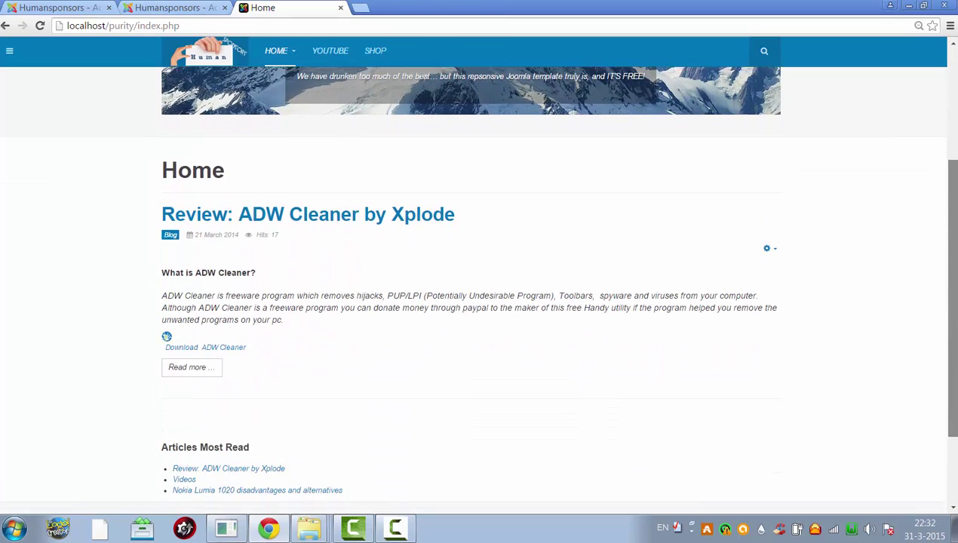
scroll(914, 131, "up", 4)
scroll(913, 171, "down", 1)
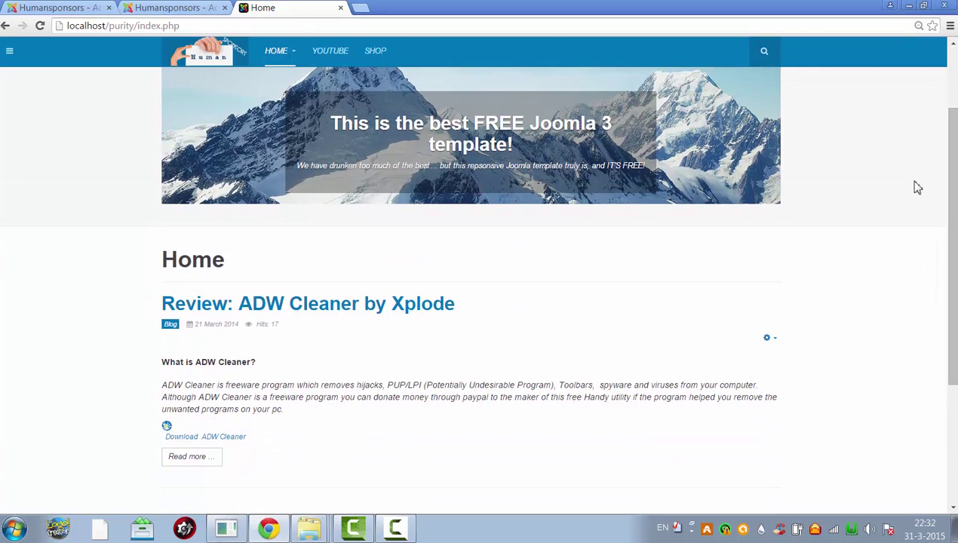
left_click_drag(952, 181, 934, 74)
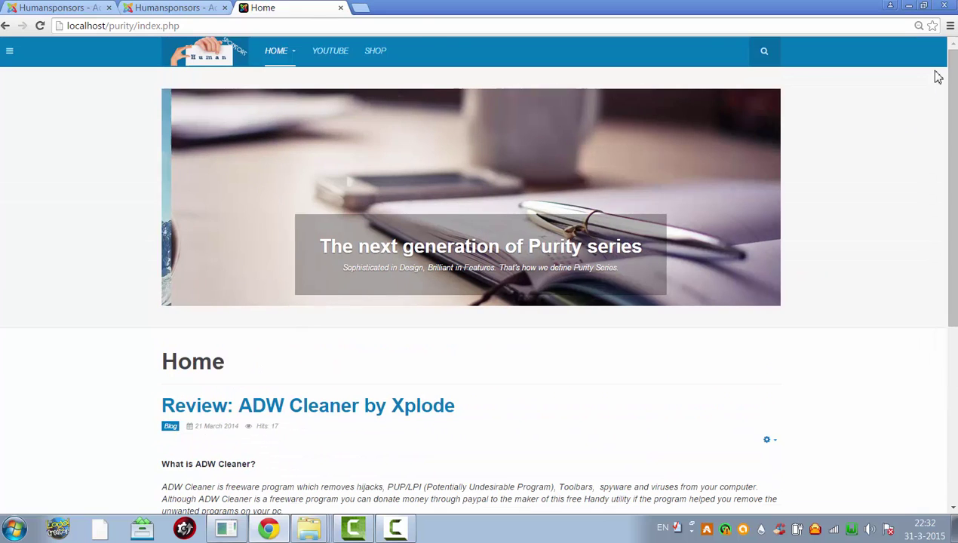
- Open the local Nokia Lumia 1020 article, compare its editor with the live article's, and save and close it
left_click(202, 7)
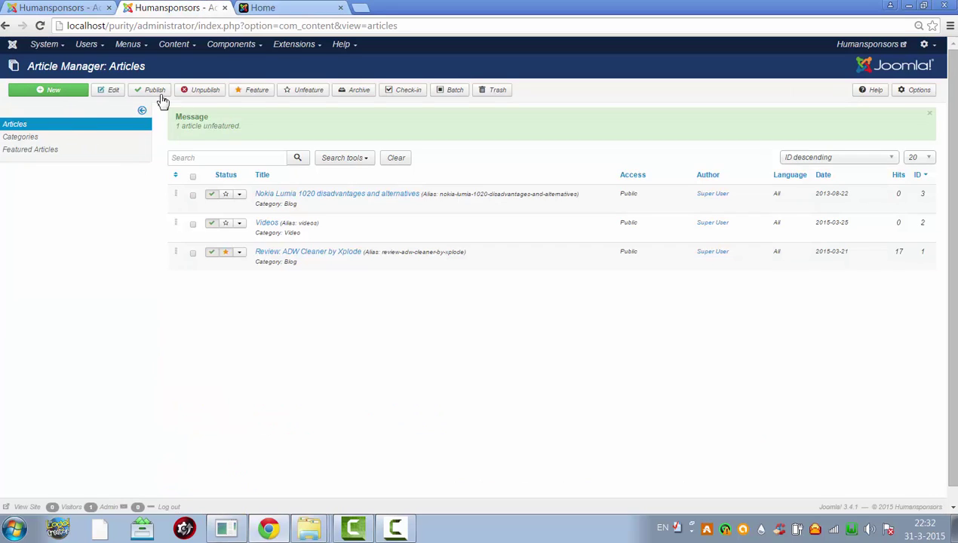
left_click(291, 195)
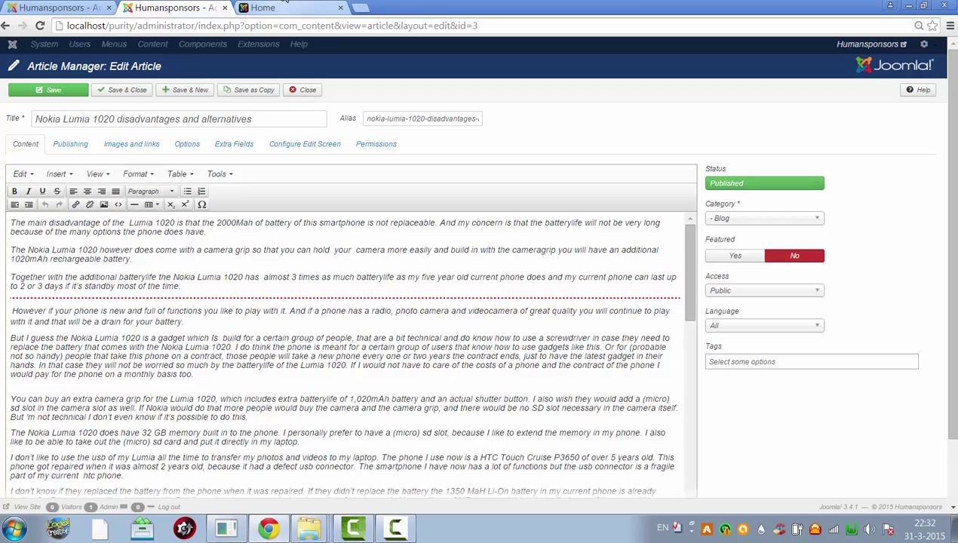
left_click(284, 7)
left_click(83, 8)
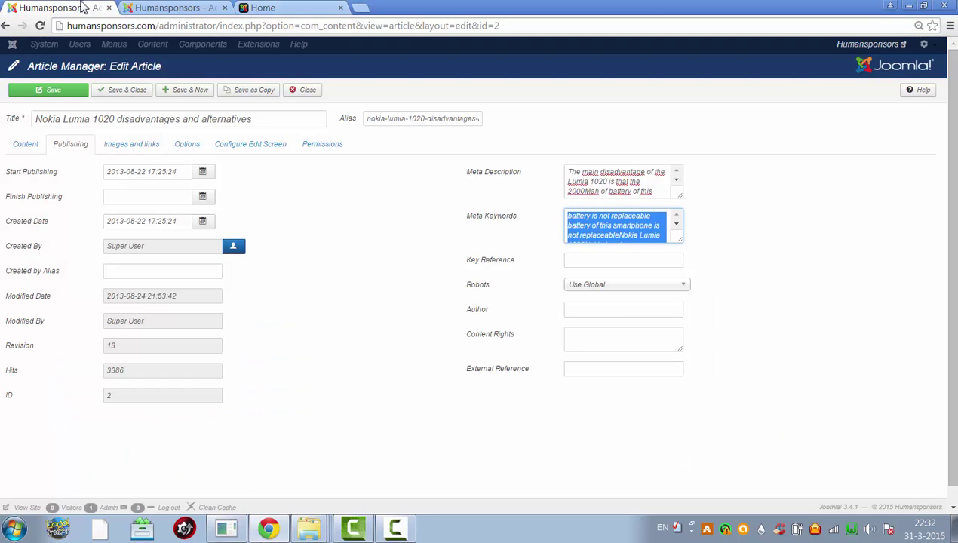
left_click(26, 153)
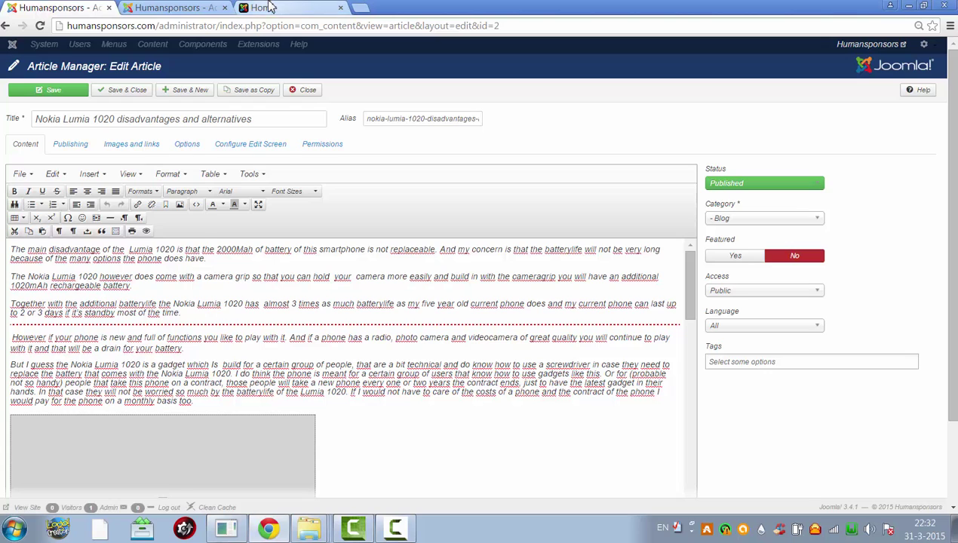
left_click(174, 7)
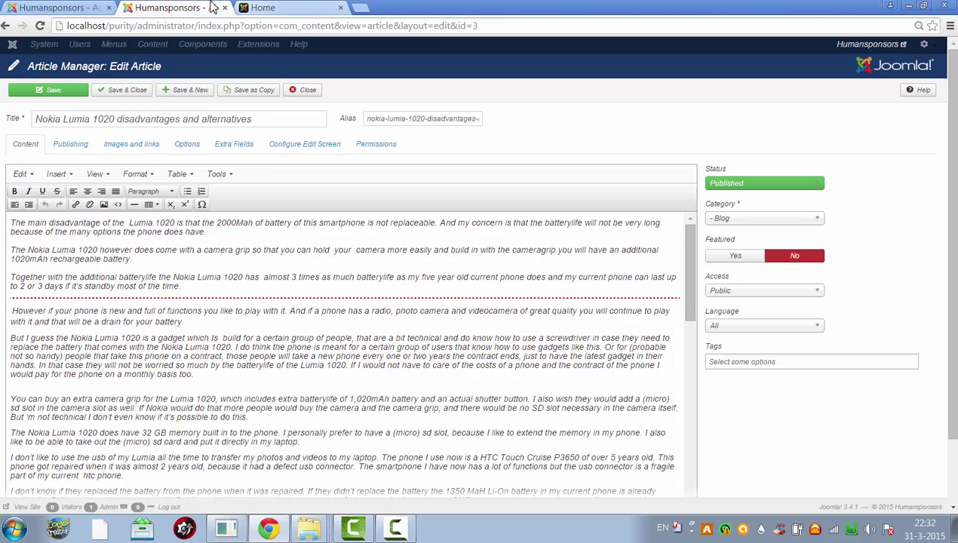
left_click(112, 92)
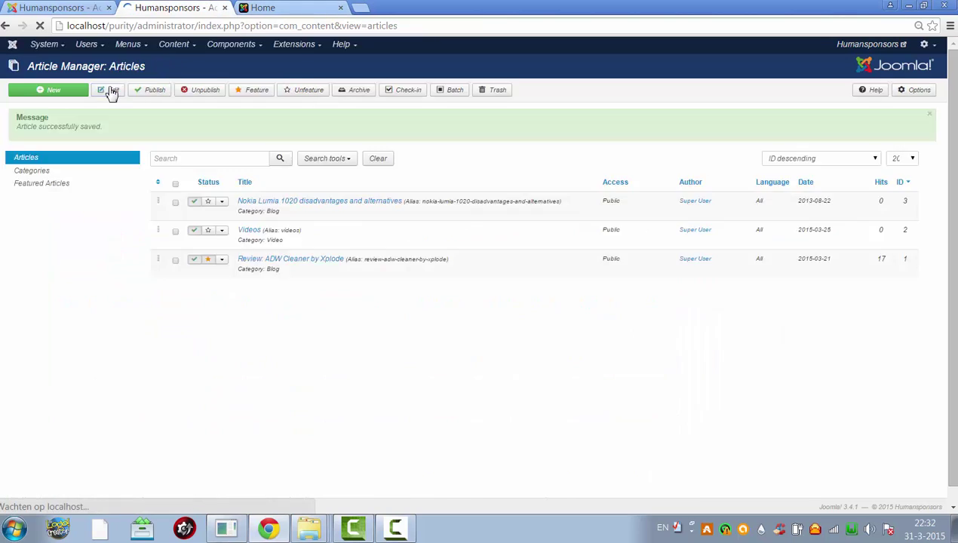
- Set the local TinyMCE editor plugin's functionality to Extended, and save and close the plugin
left_click(294, 45)
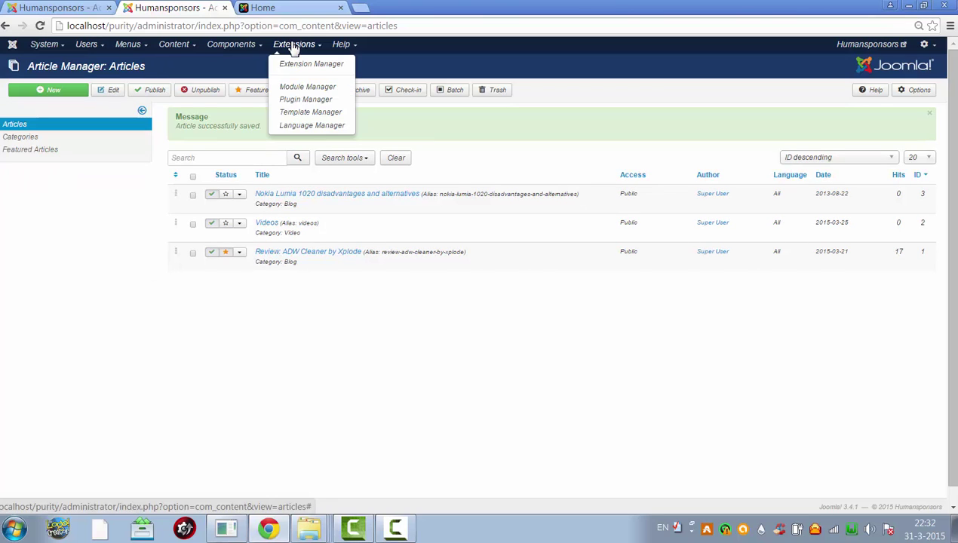
left_click(315, 106)
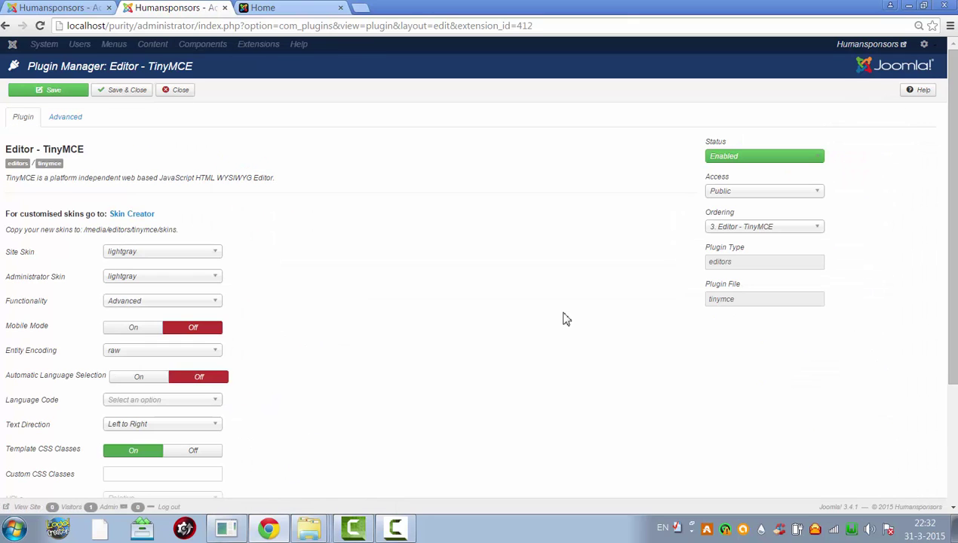
left_click_drag(952, 301, 945, 226)
left_click(166, 303)
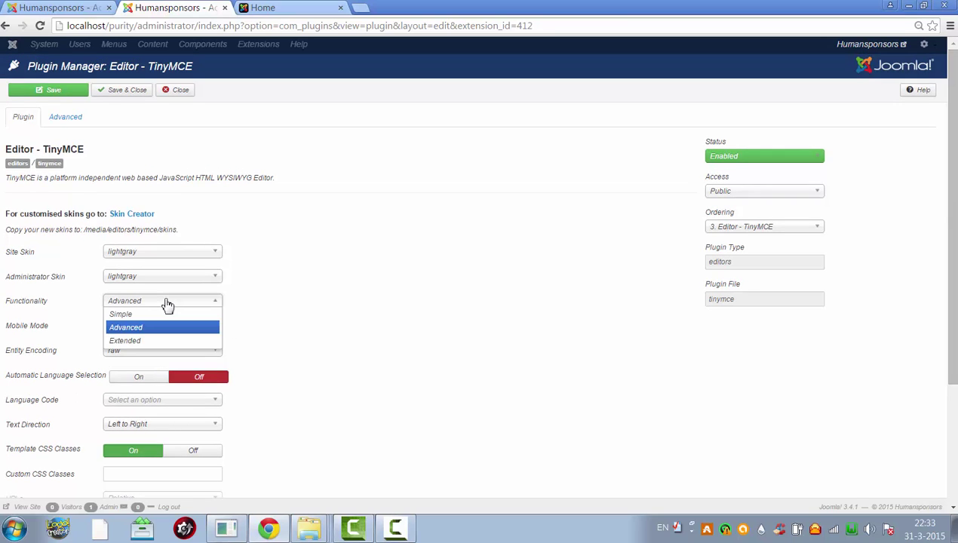
left_click(155, 340)
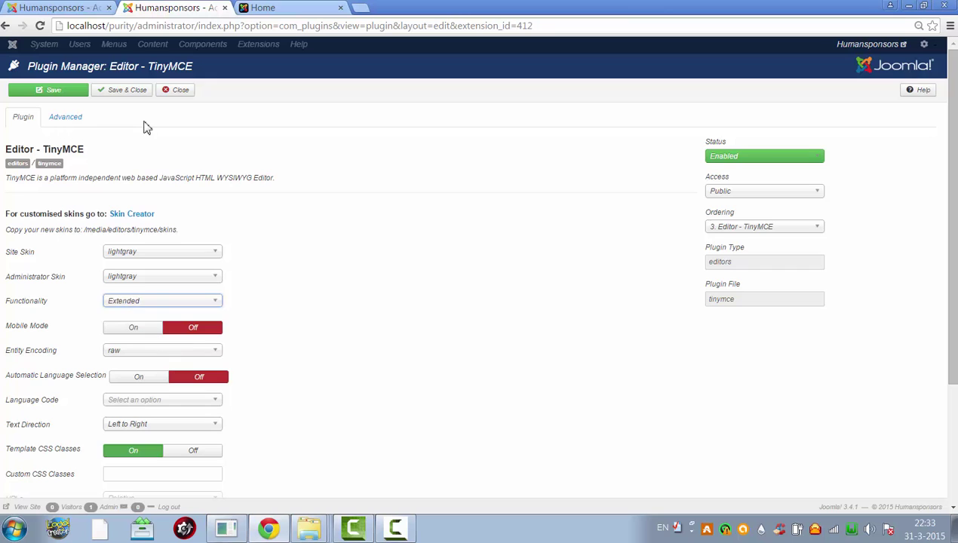
left_click(128, 96)
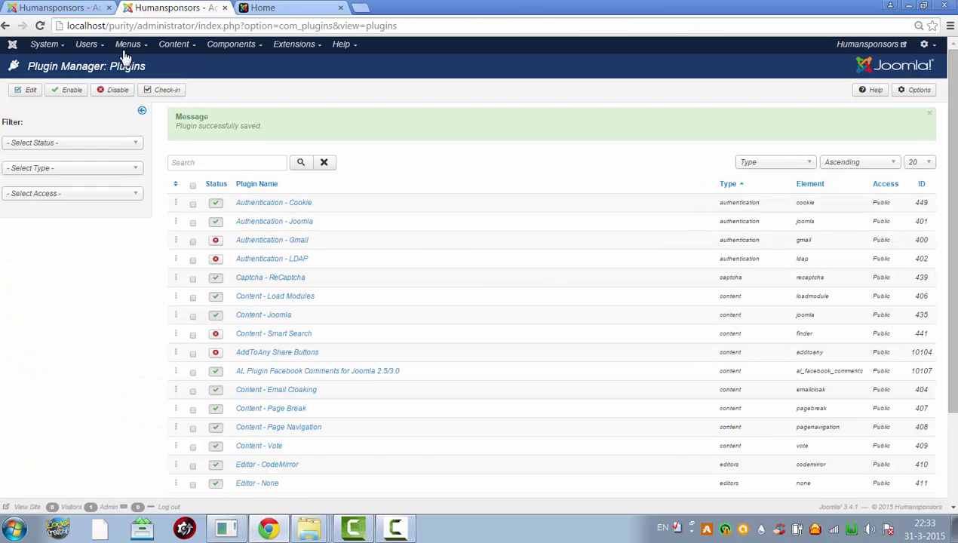
- Reopen the local Nokia Lumia 1020 article, compare its editor tools with the live article's, and save and close it
left_click(187, 47)
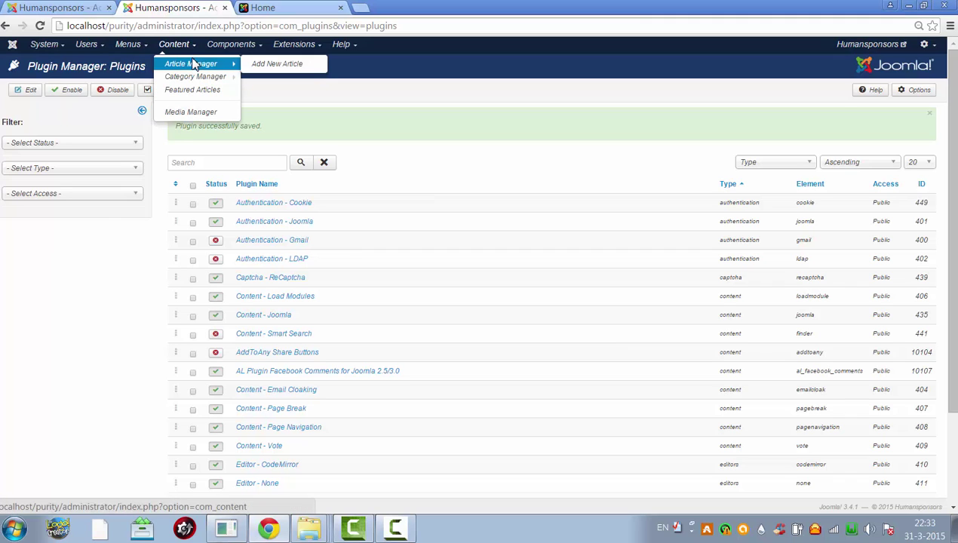
left_click(195, 66)
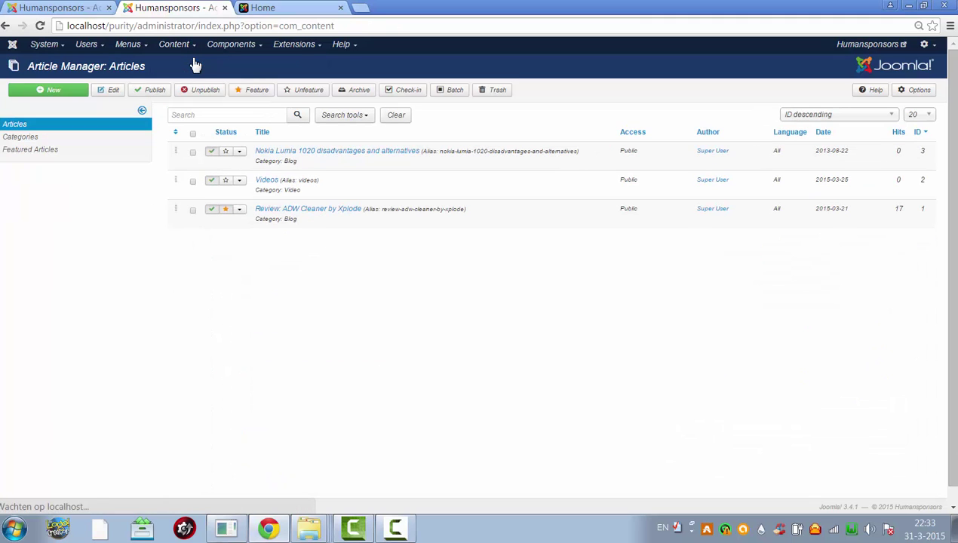
left_click(309, 152)
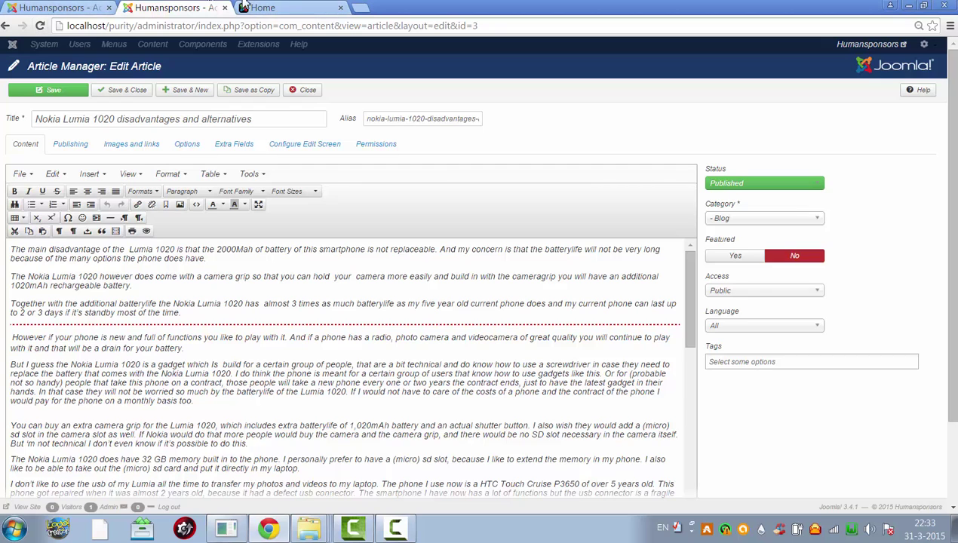
left_click(276, 7)
left_click(70, 9)
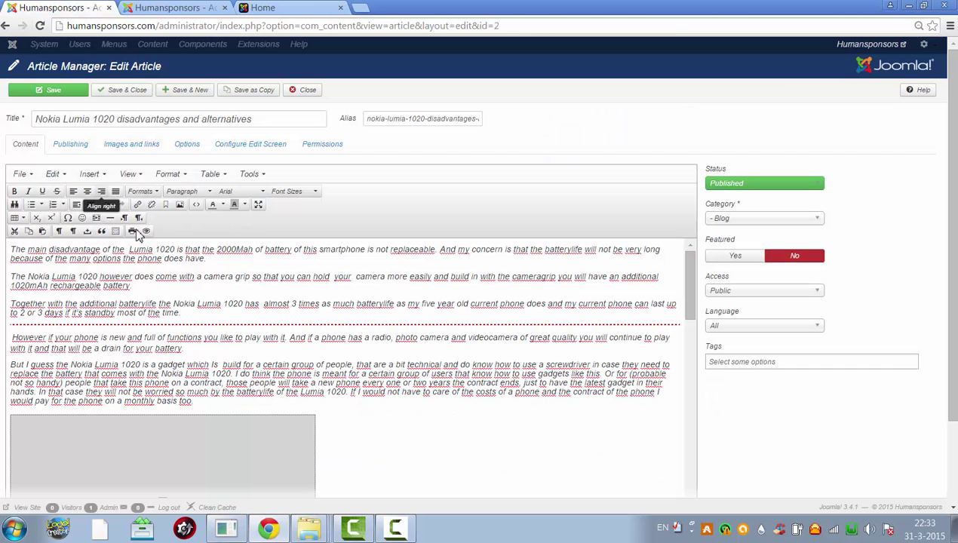
left_click(174, 9)
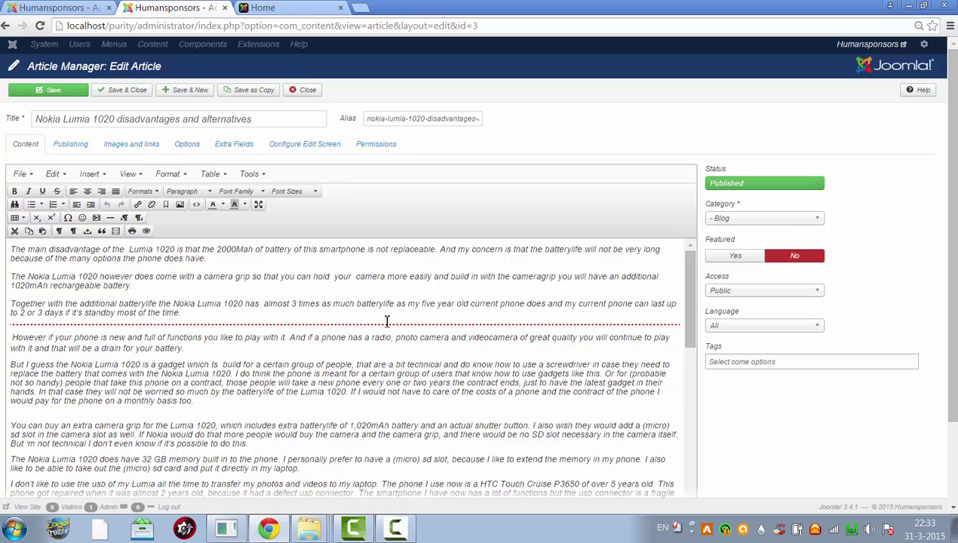
left_click(123, 91)
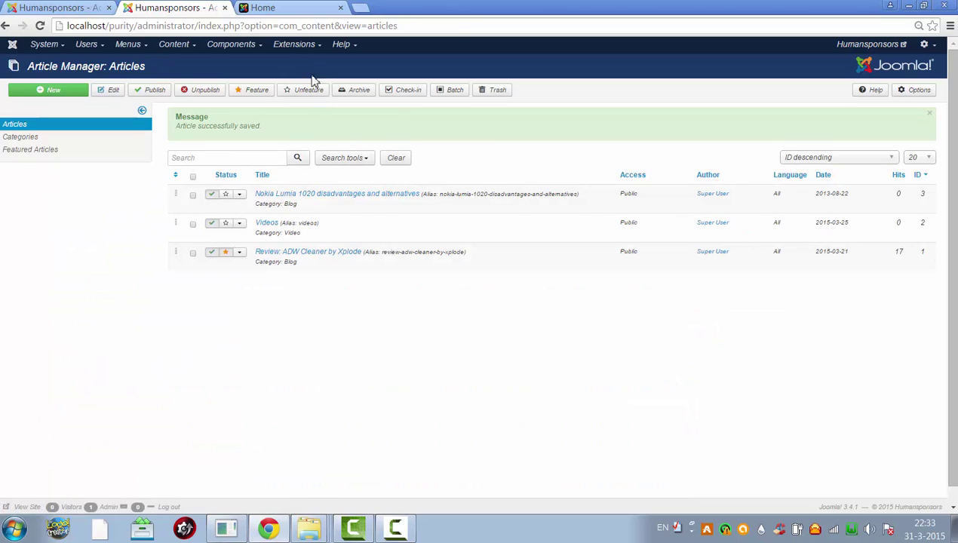
- Check the functionality setting of the local TinyMCE editor plugin, save and close it, and return to the local Article Manager
left_click(291, 45)
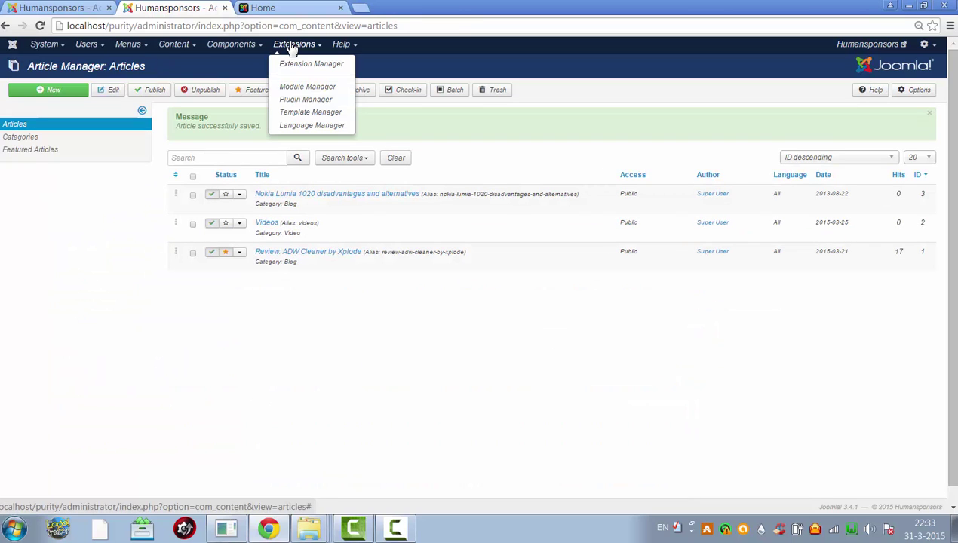
left_click(304, 99)
scroll(897, 385, "down", 2)
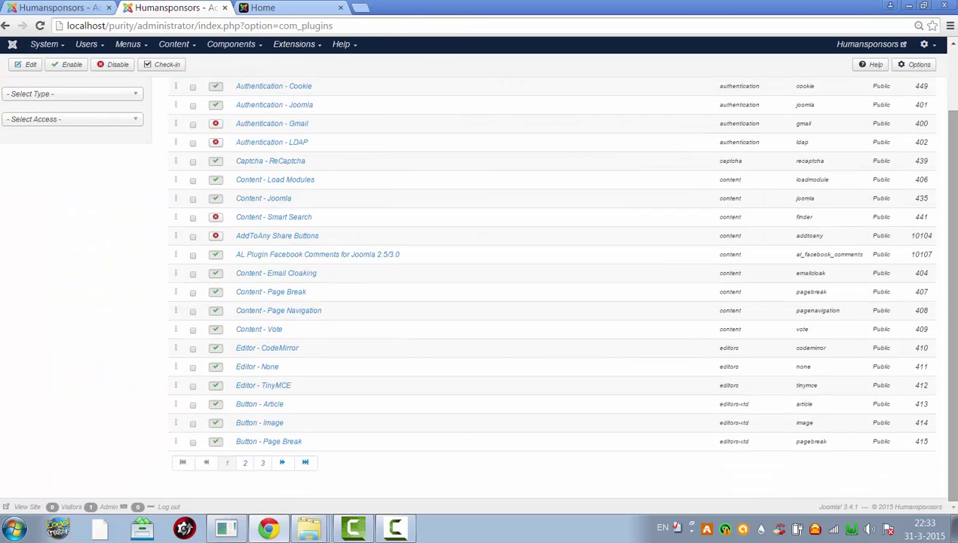
left_click(279, 389)
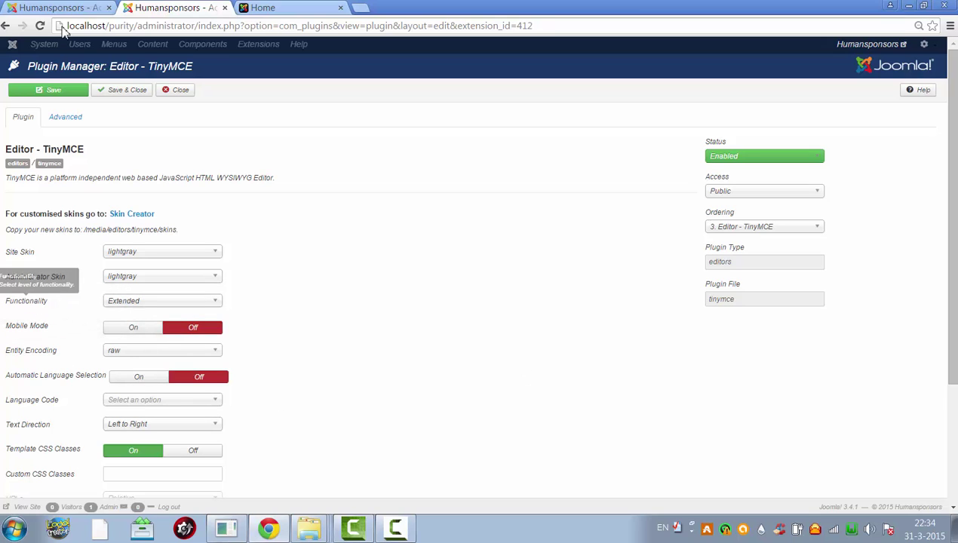
left_click(131, 96)
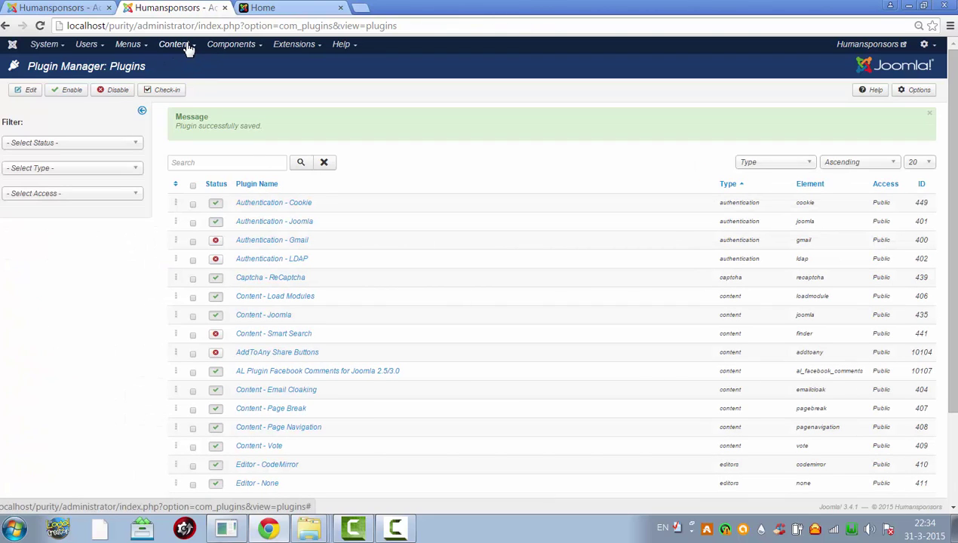
left_click(189, 48)
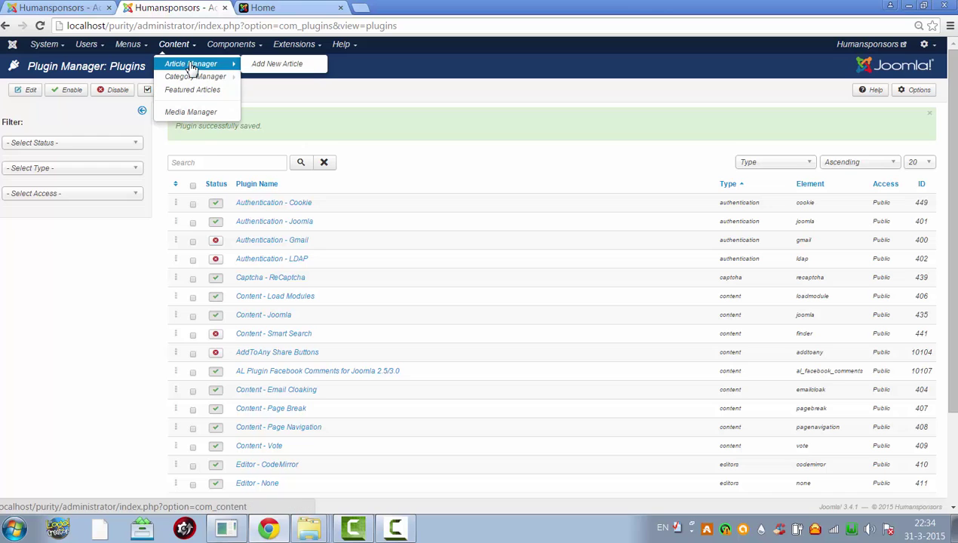
left_click(190, 64)
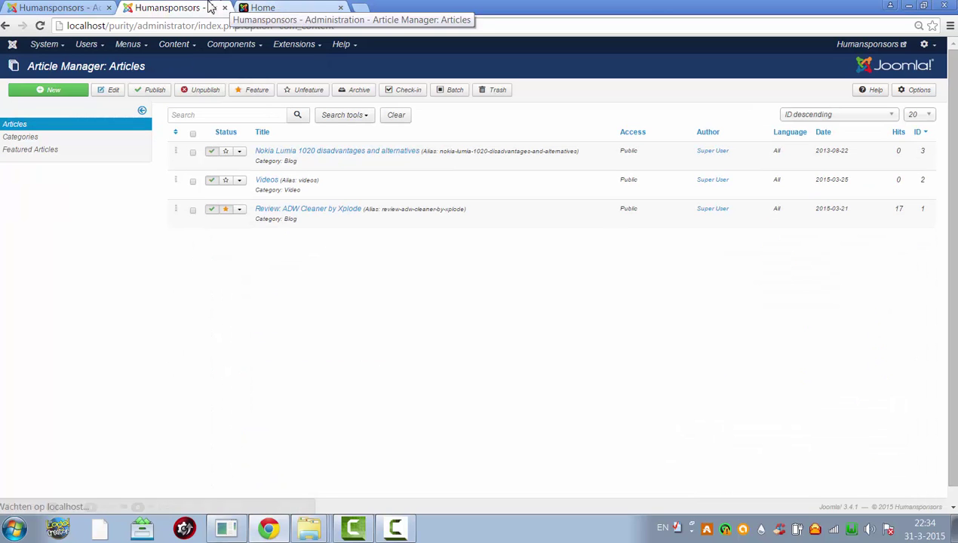
- Save and close the live Nokia Lumia 1020 article, load humansponsors.com/administrator/, and open the live site's Article Manager
left_click(43, 7)
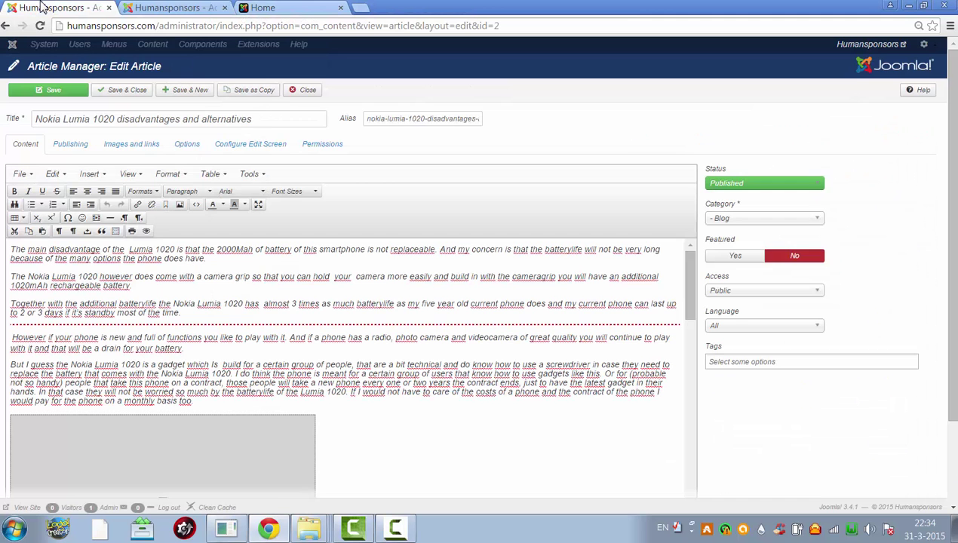
left_click(119, 92)
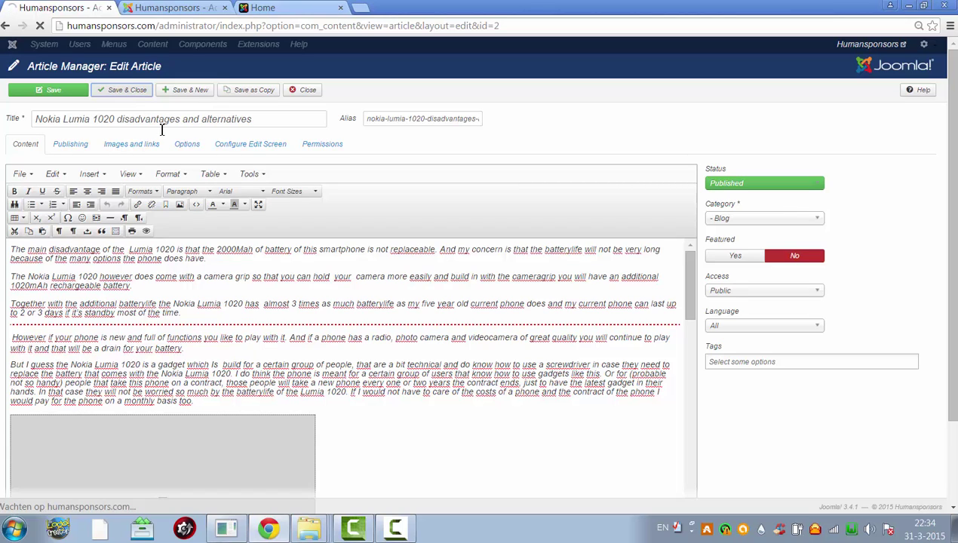
left_click_drag(228, 27, 628, 28)
key("BackSpace")
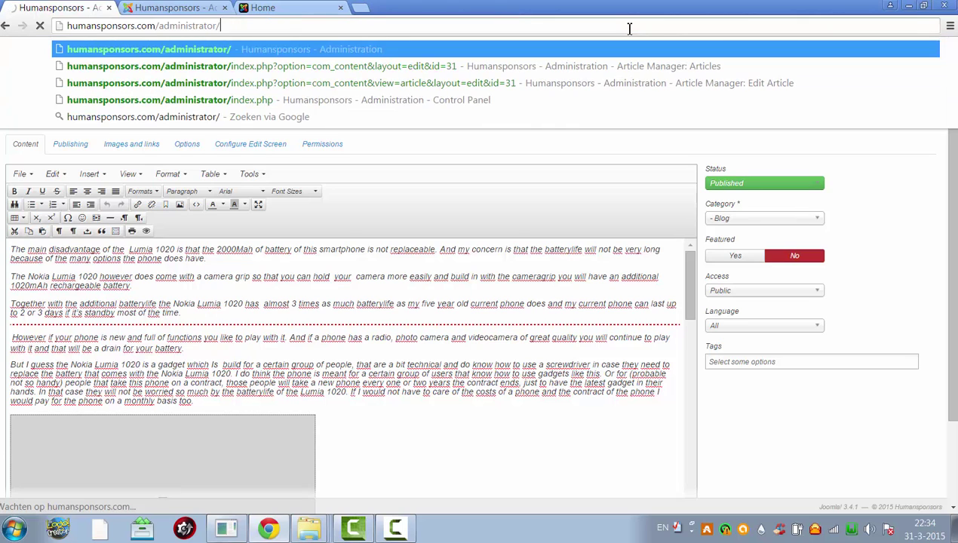
key("Escape")
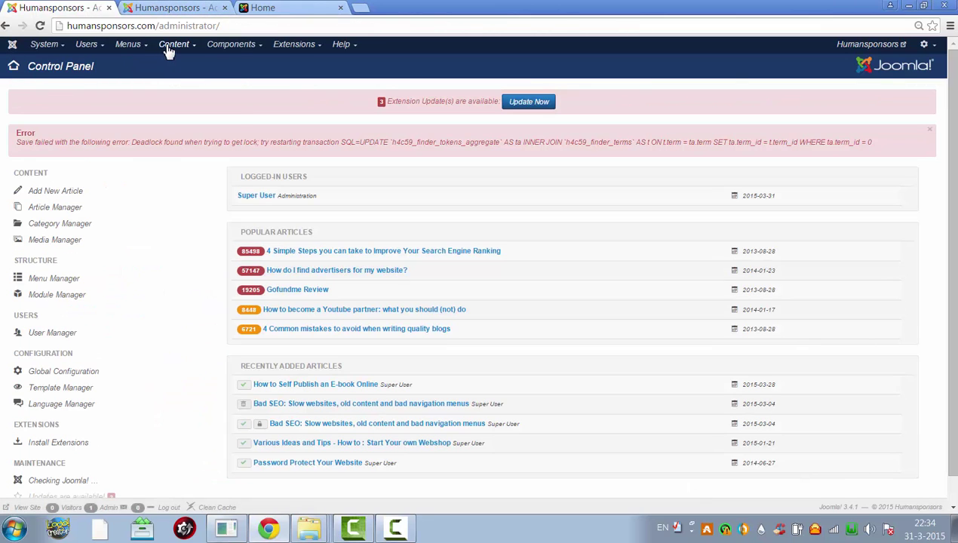
left_click(168, 47)
left_click(175, 66)
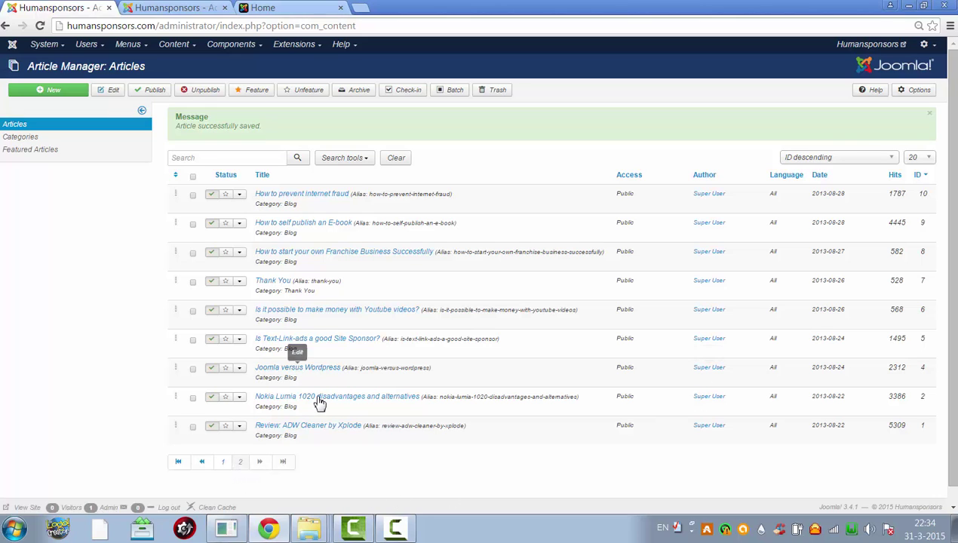
- Open the live Joomla versus Wordpress article and copy its entire HTML source code
left_click(298, 369)
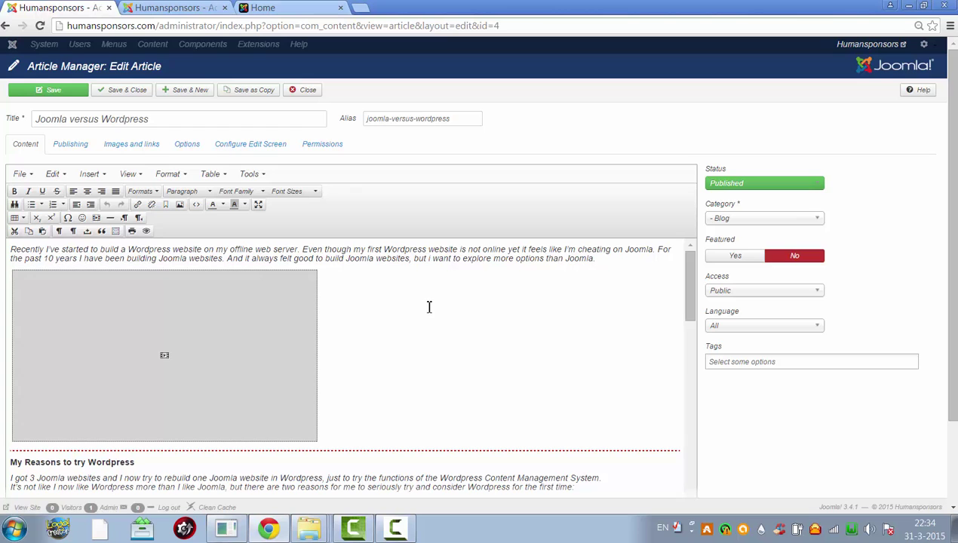
left_click(196, 206)
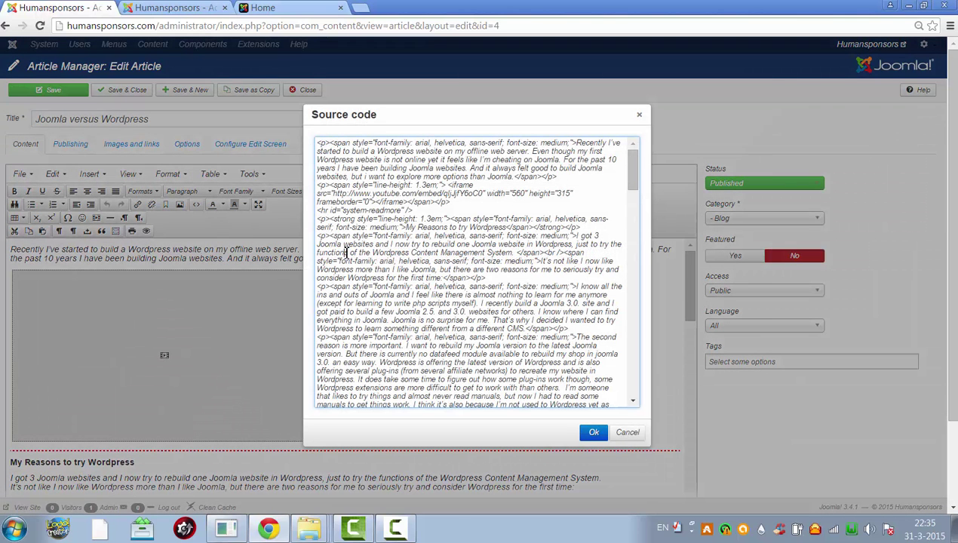
key("ctrl+a")
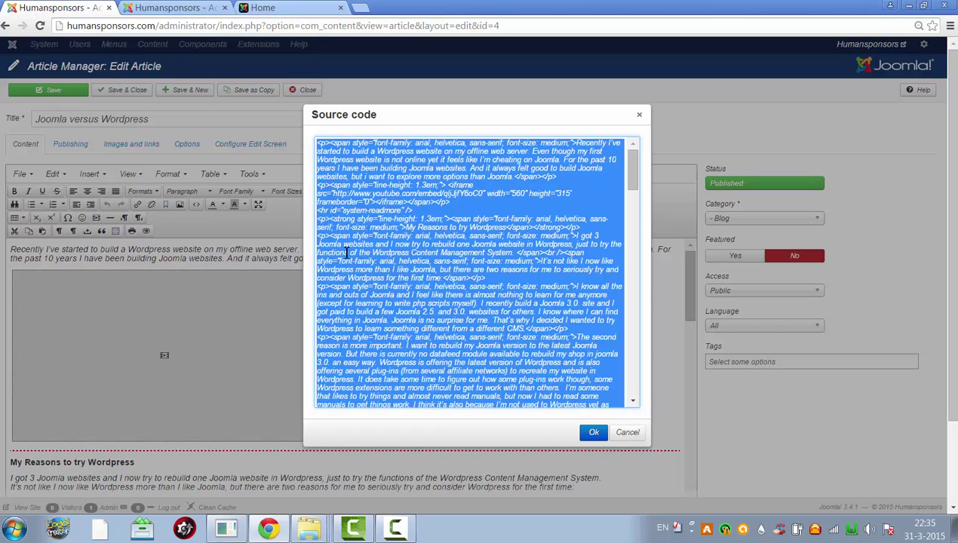
- Create a new article on the local site and paste the copied Joomla versus Wordpress source code as its content
left_click(213, 9)
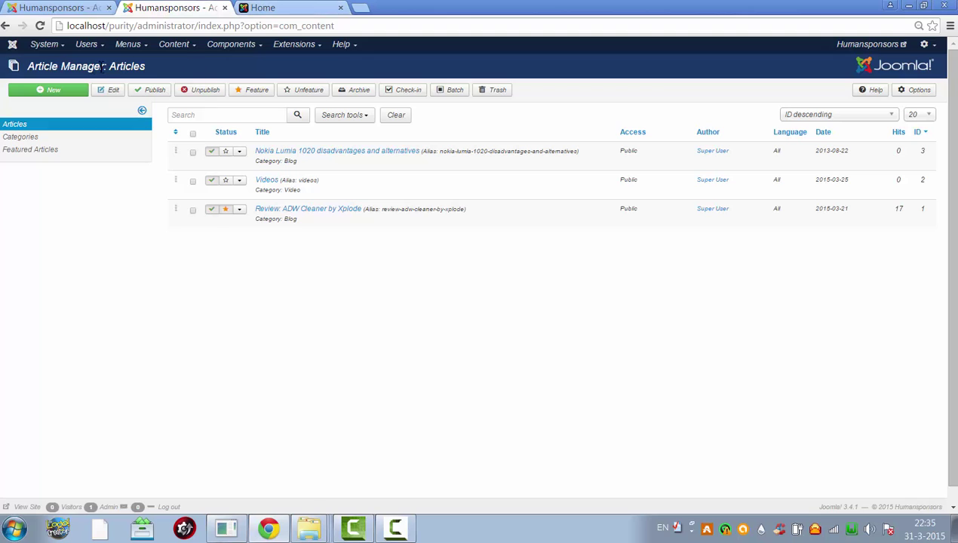
left_click(181, 51)
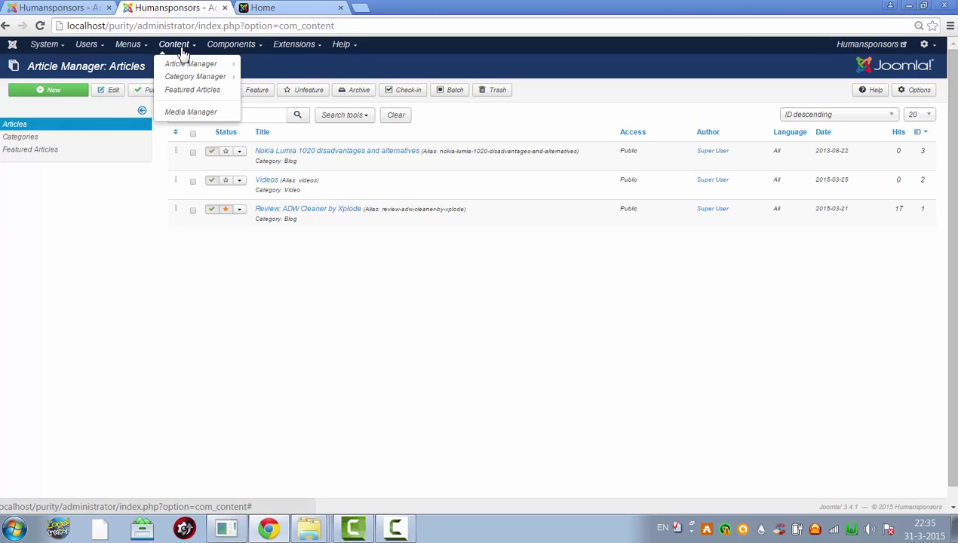
left_click(190, 66)
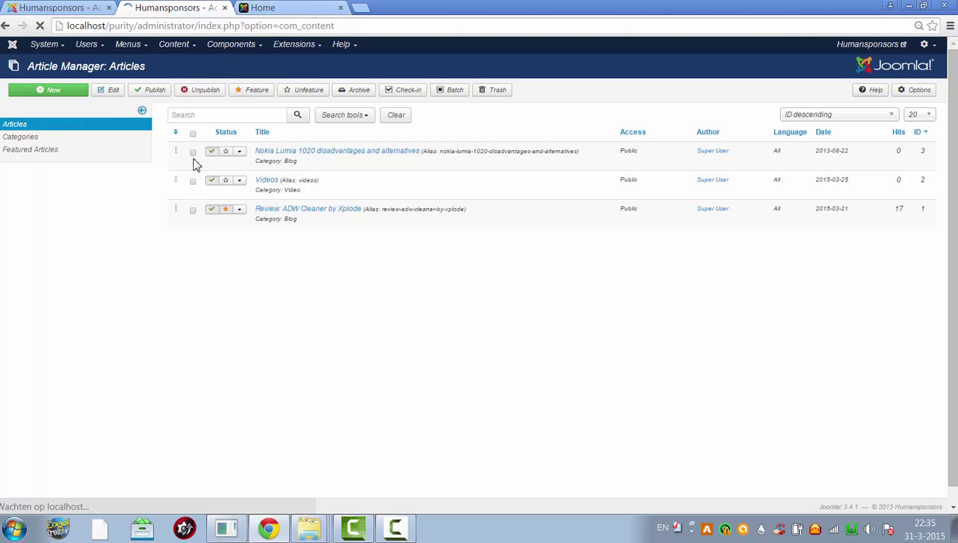
left_click_drag(177, 144, 108, 68)
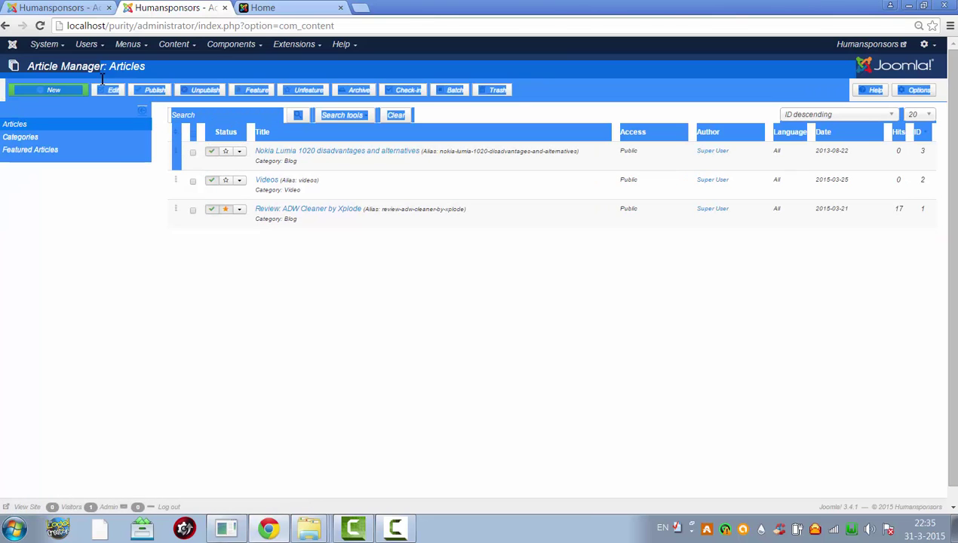
left_click(49, 94)
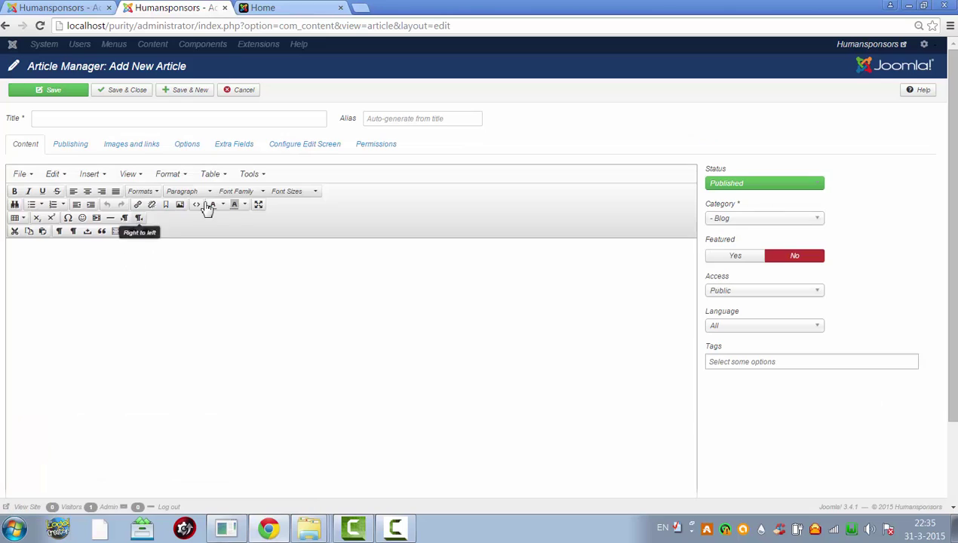
left_click(196, 206)
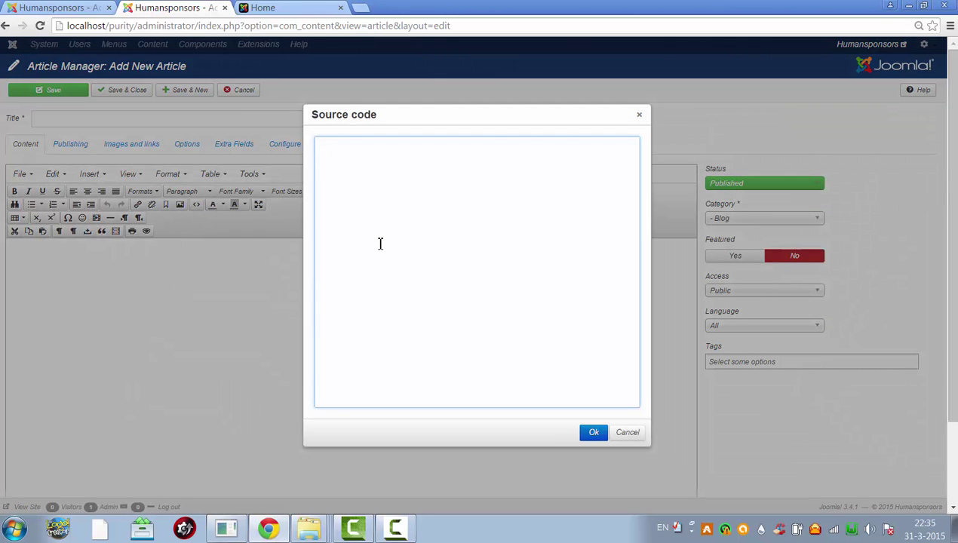
key("ctrl+v")
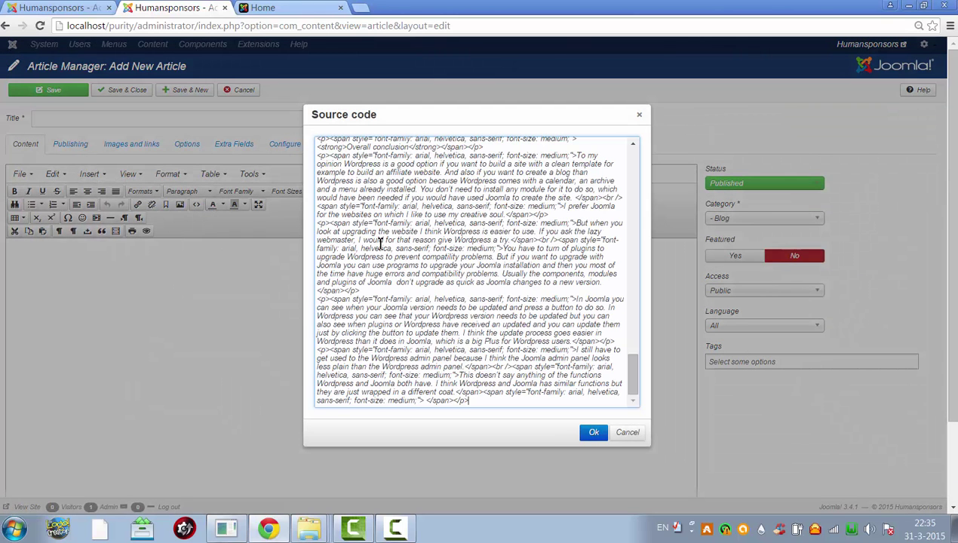
left_click(593, 433)
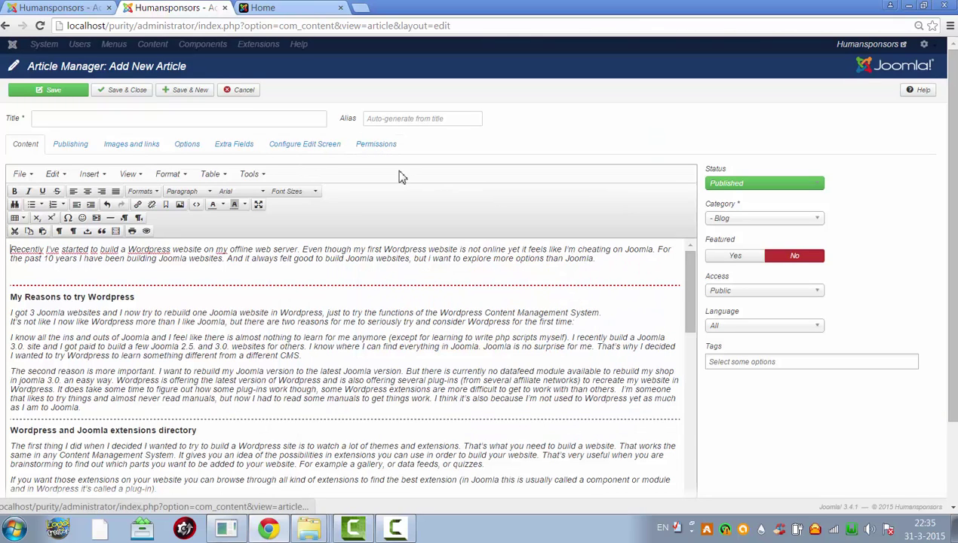
- Copy the live article's title, Joomla versus Wordpress, into the new local article's title and mark the local article as featured
left_click(172, 121)
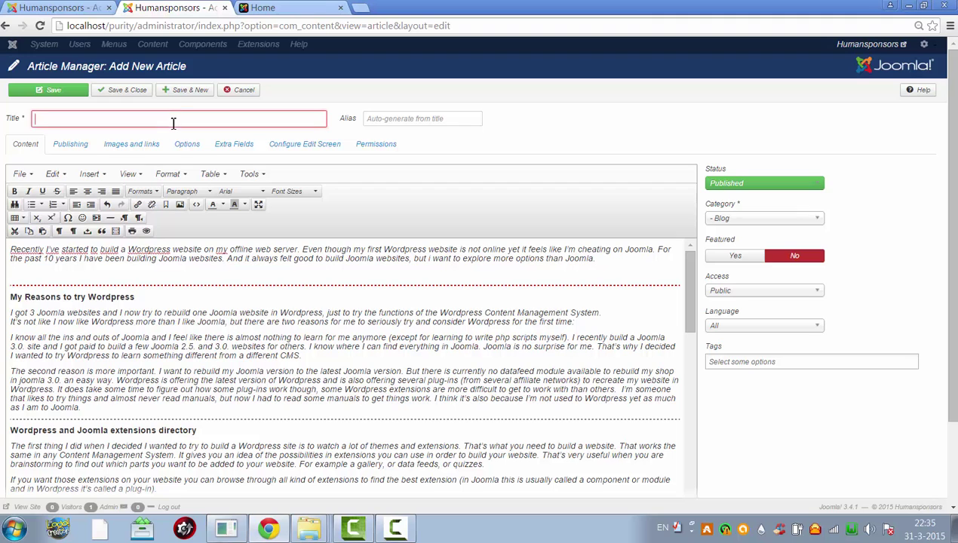
left_click(302, 8)
left_click(32, 6)
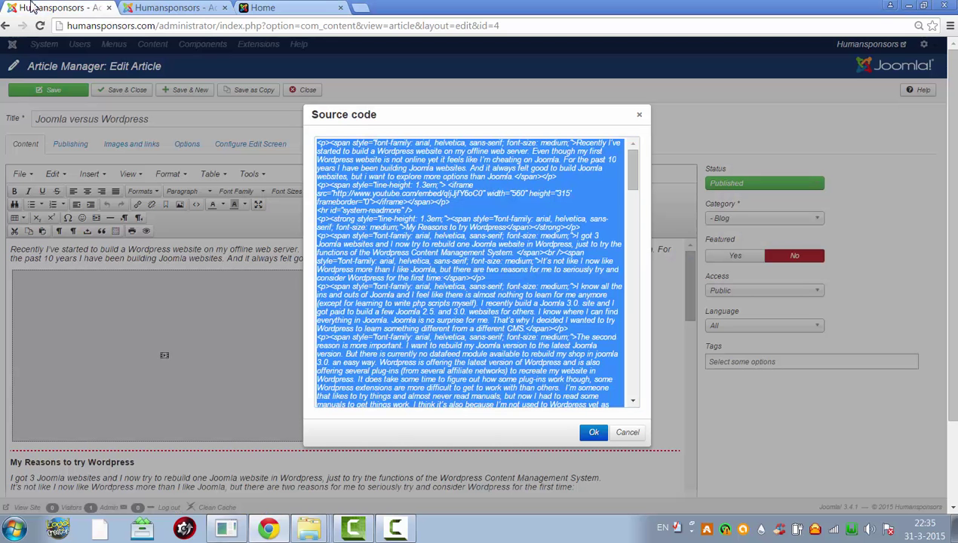
left_click(627, 432)
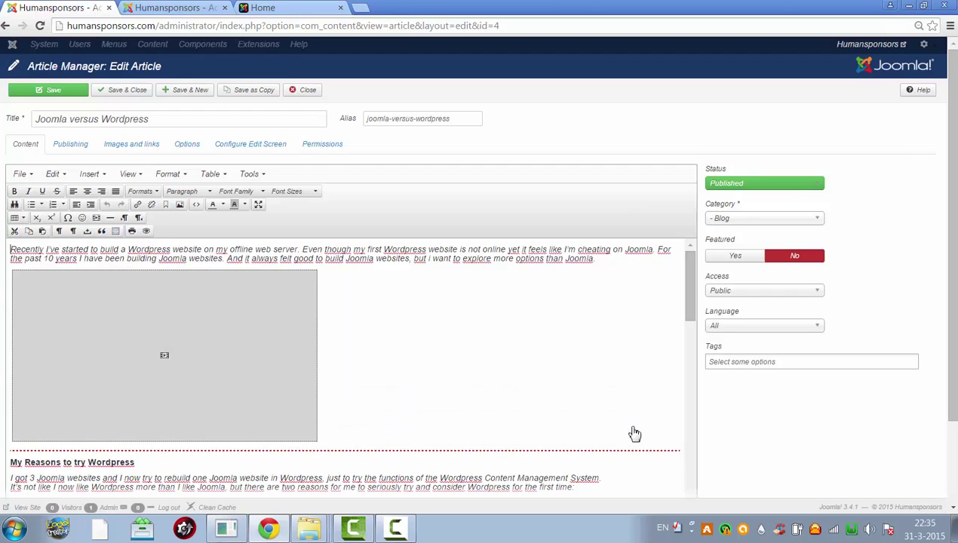
left_click_drag(180, 125, 30, 119)
key("ctrl+c")
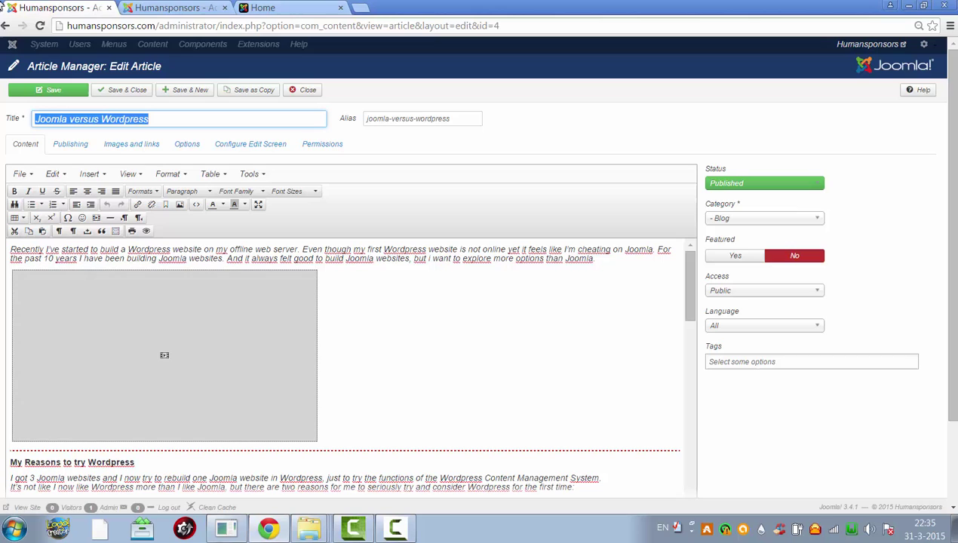
left_click(155, 7)
left_click(182, 119)
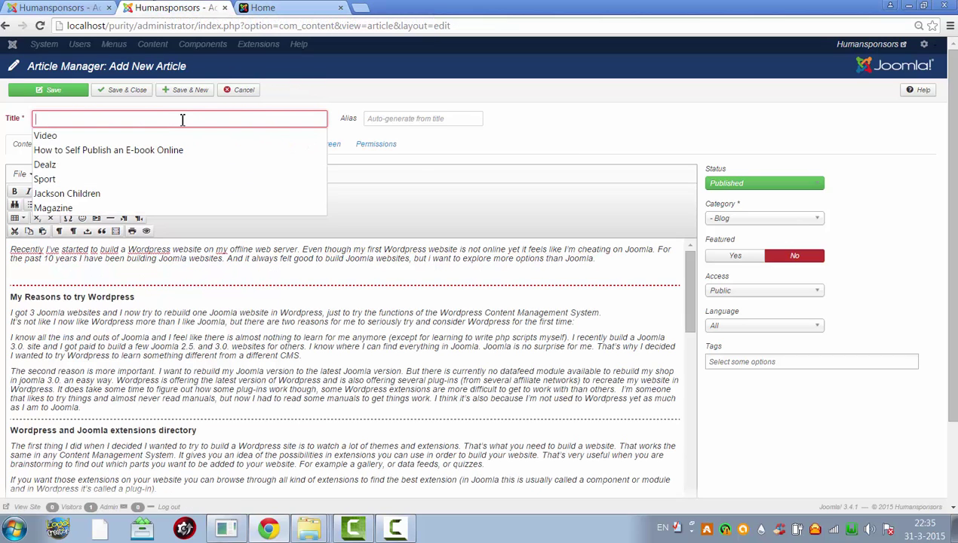
key("ctrl+v")
left_click(413, 117)
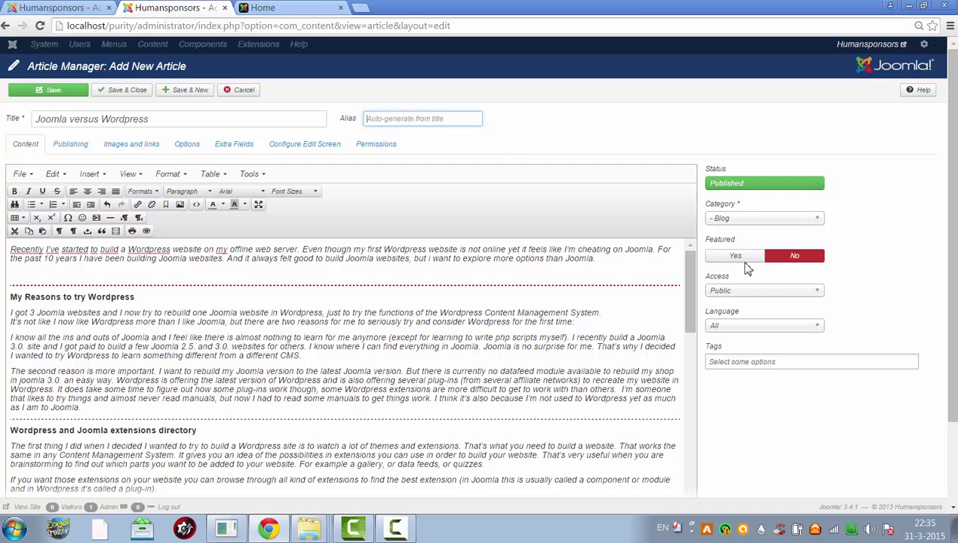
left_click(745, 261)
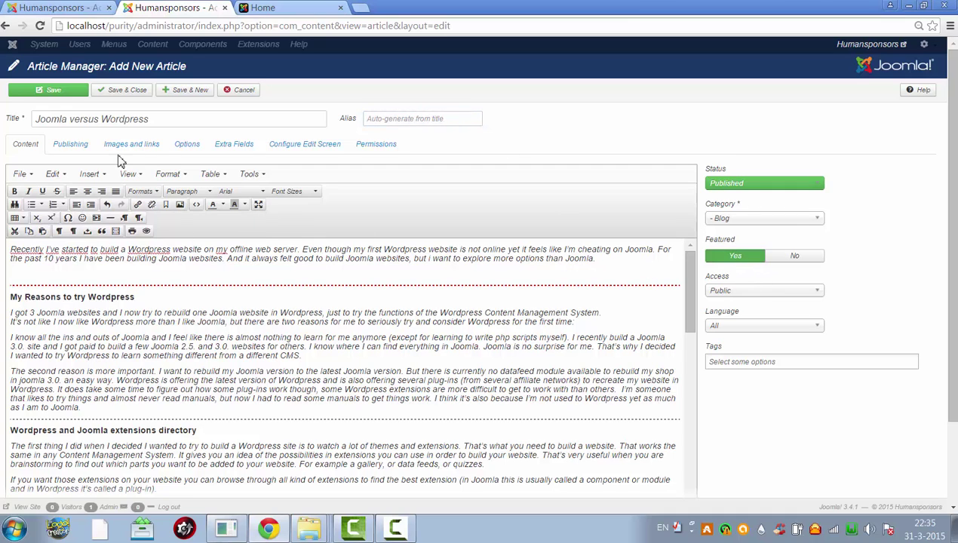
left_click(70, 144)
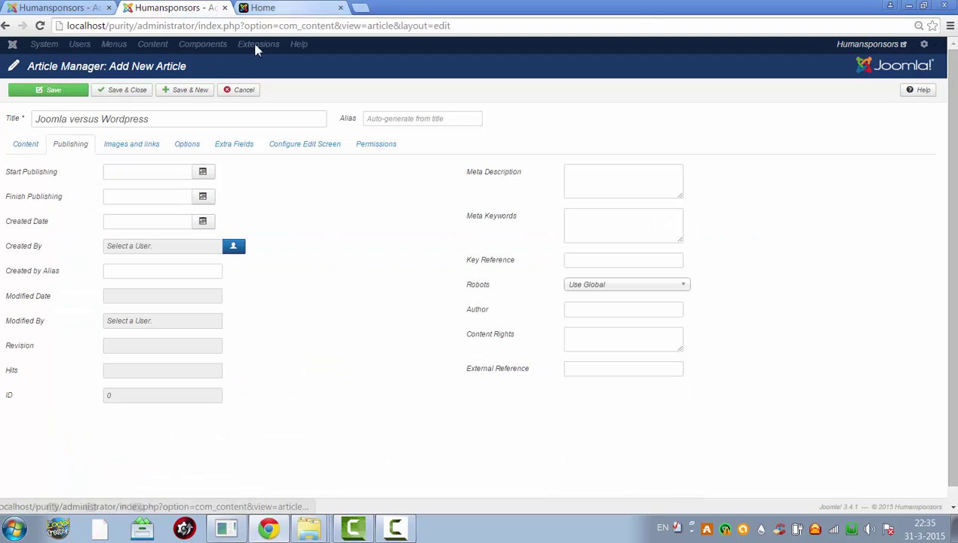
left_click(284, 8)
left_click(165, 7)
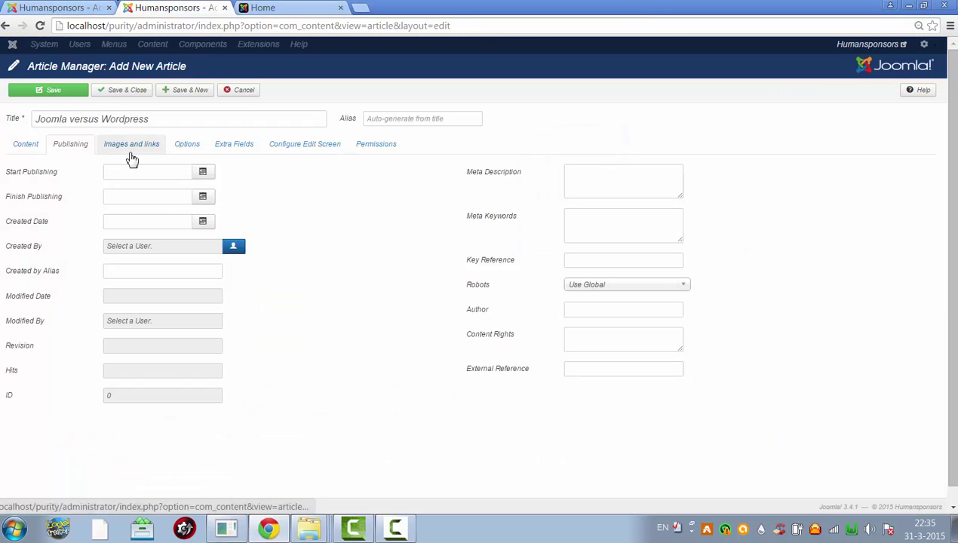
left_click(55, 8)
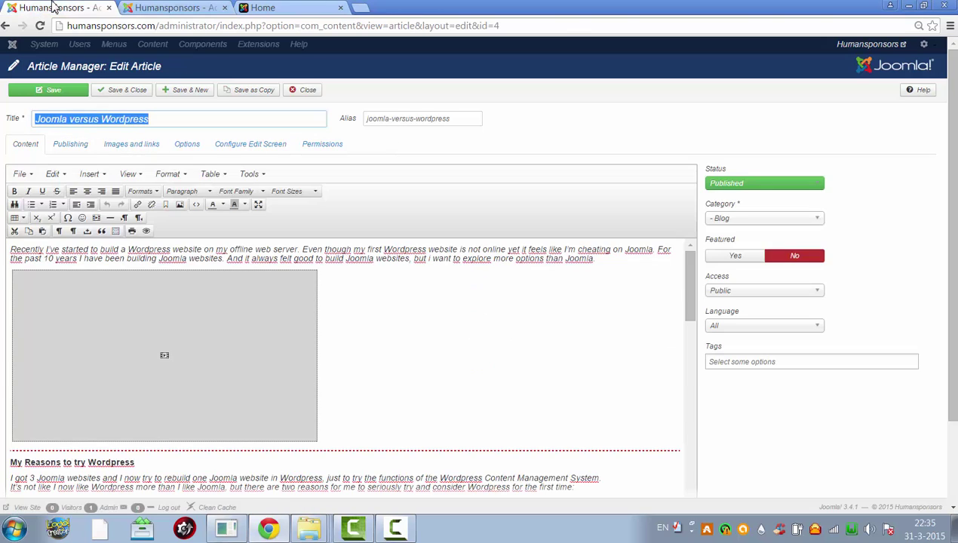
left_click(71, 148)
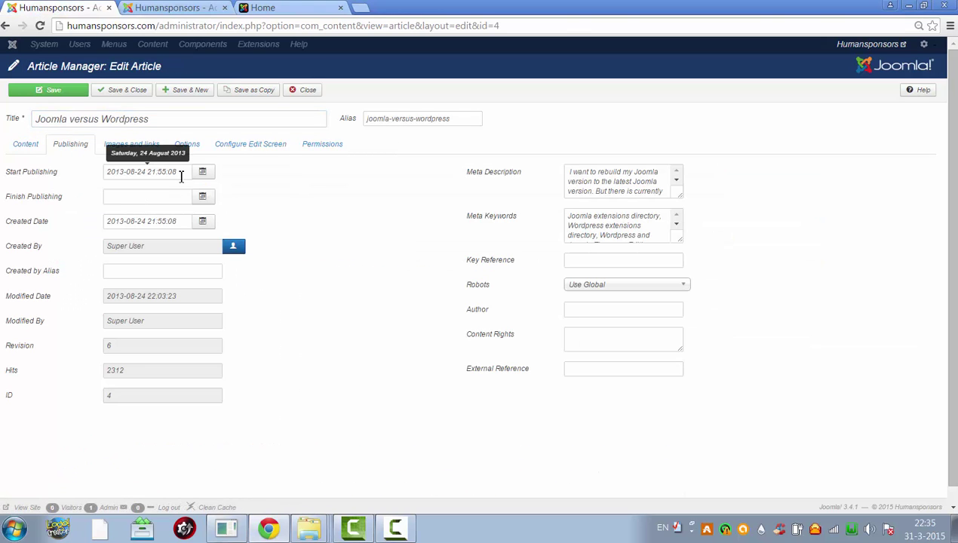
left_click_drag(177, 171, 69, 177)
key("ctrl+c")
left_click(154, 7)
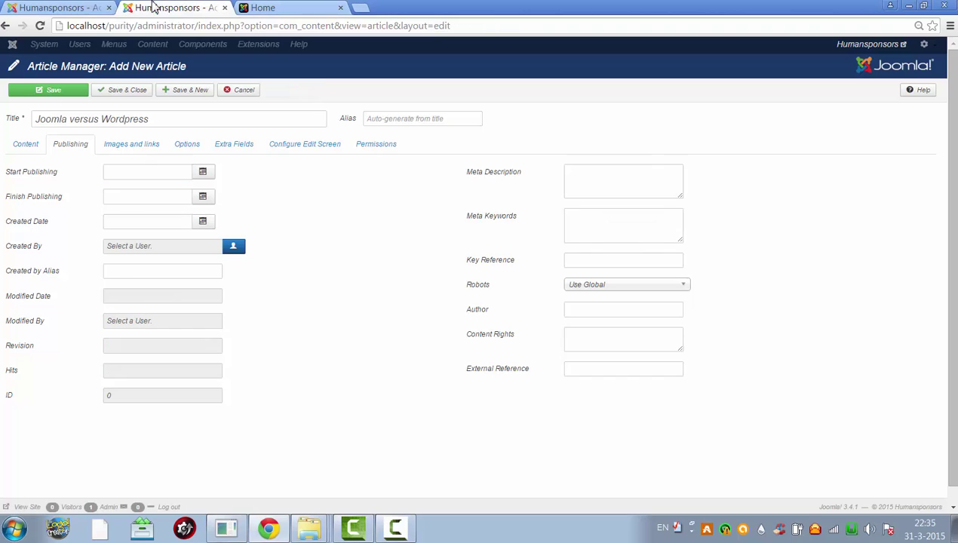
left_click(119, 177)
key("ctrl+v")
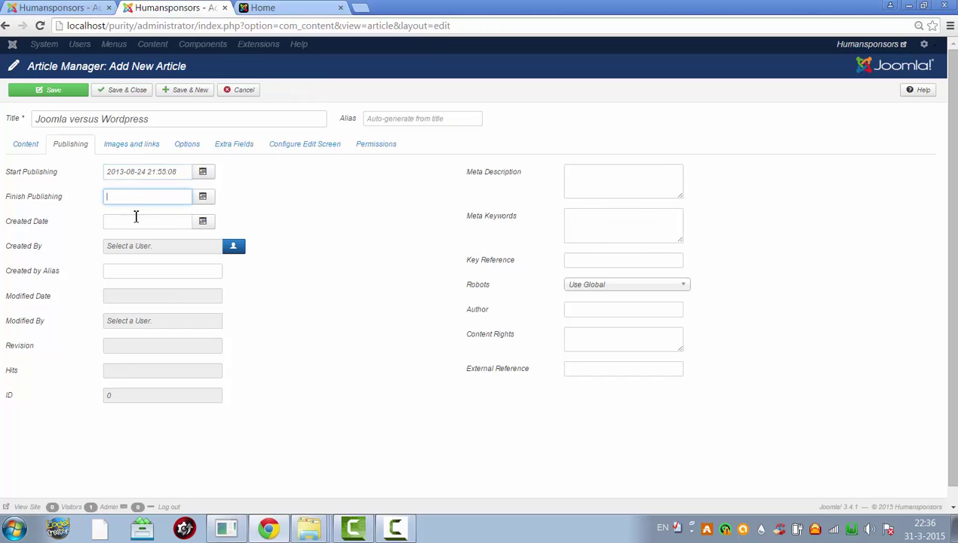
left_click(136, 220)
key("ctrl+v")
- Copy the live article's whole meta description into the Meta Description of the local Joomla versus Wordpress article
left_click(18, 6)
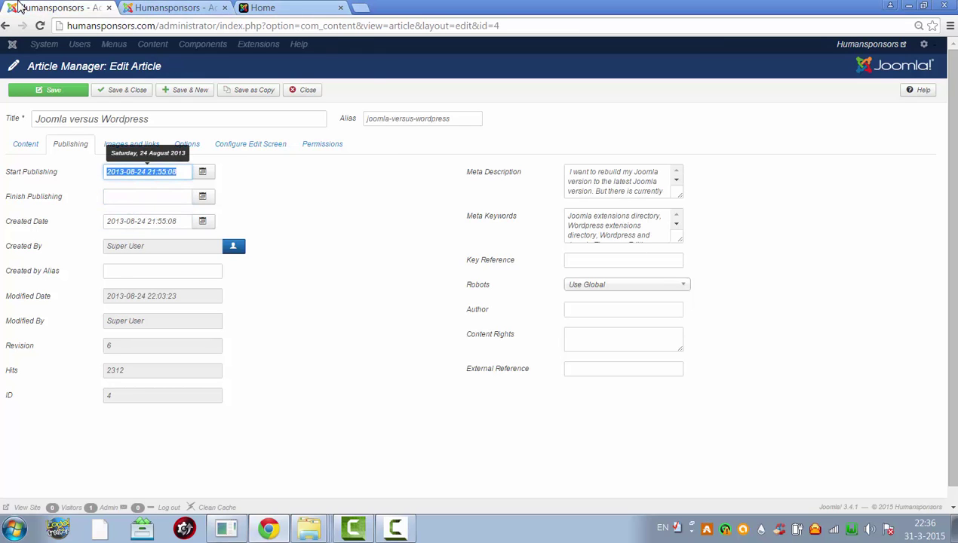
left_click(625, 174)
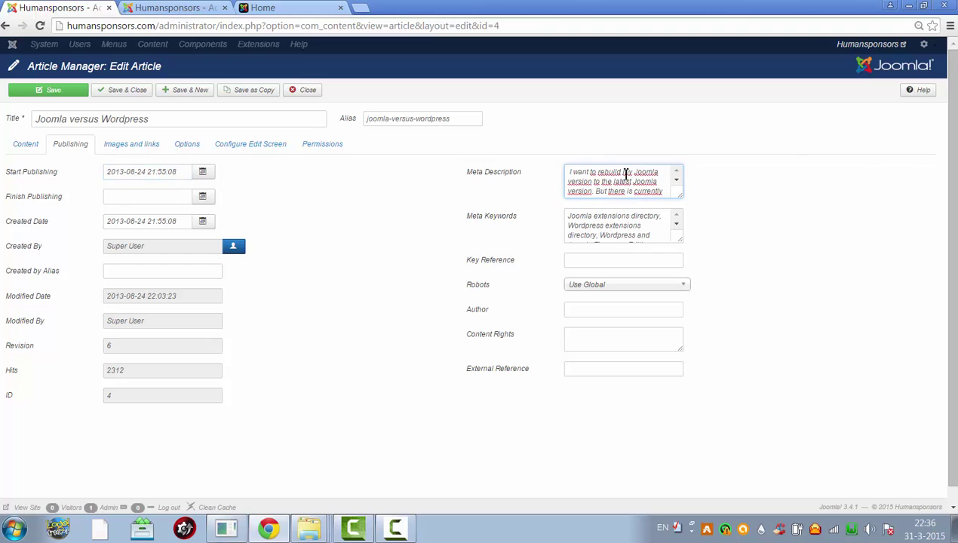
key("ctrl+a")
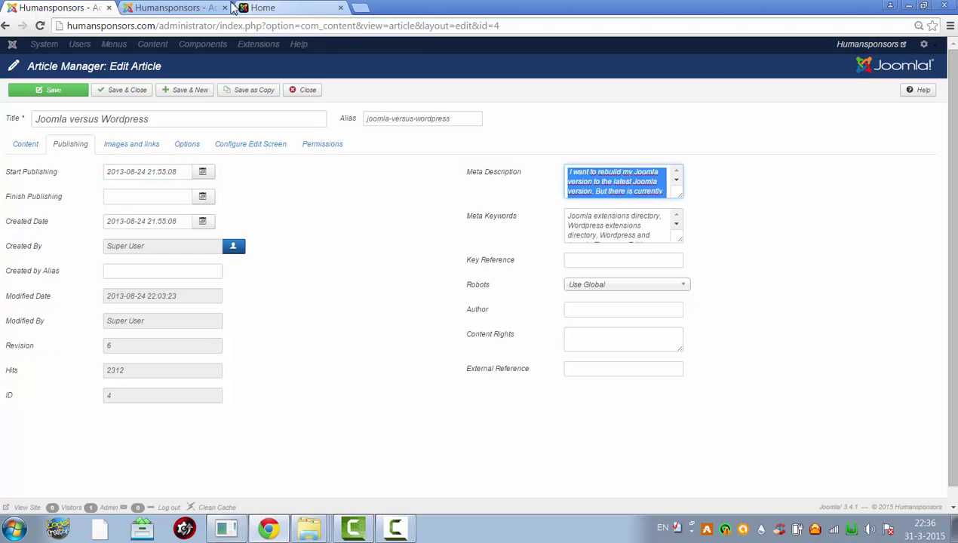
left_click(181, 9)
left_click(652, 178)
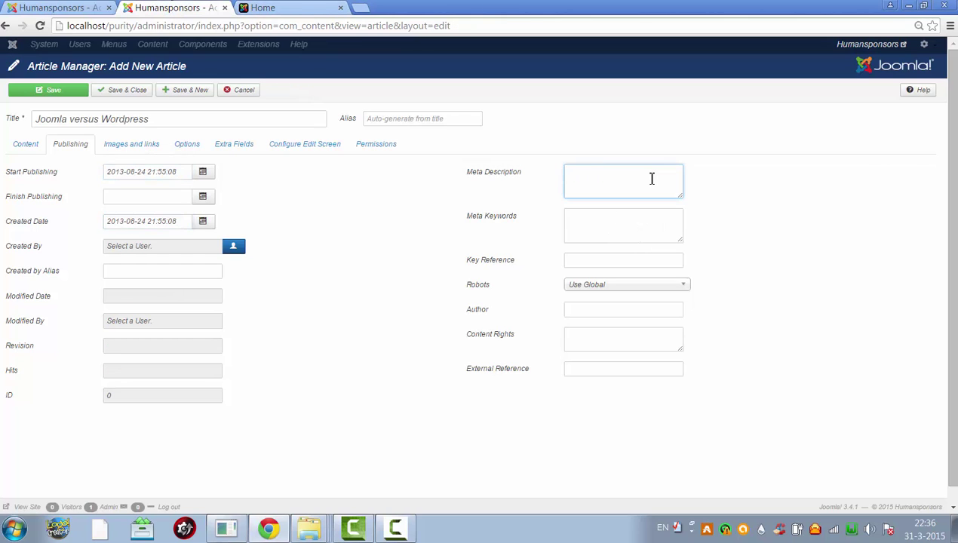
key("ctrl+v")
- Copy the live article's meta keywords into the local article, and save and close the local article
left_click(45, 7)
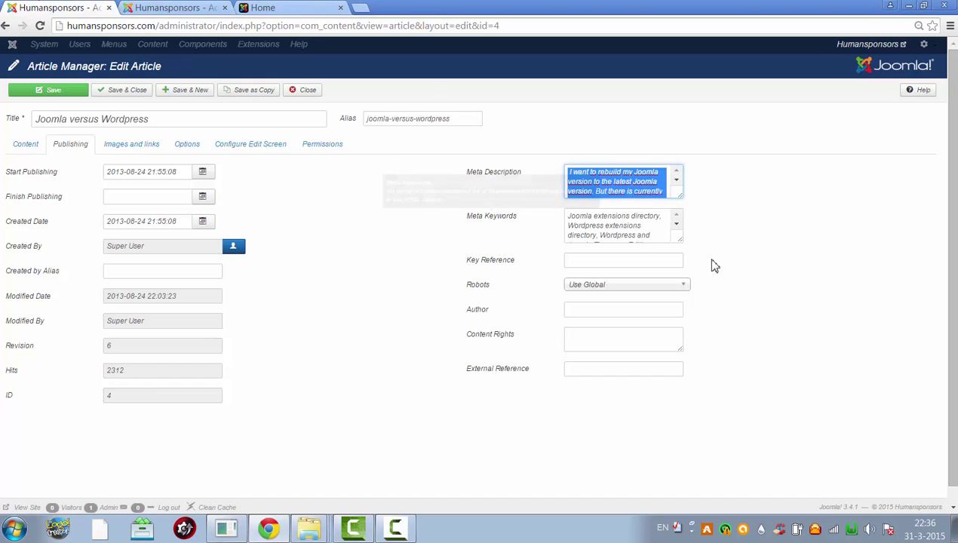
left_click(646, 237)
key("ctrl+a")
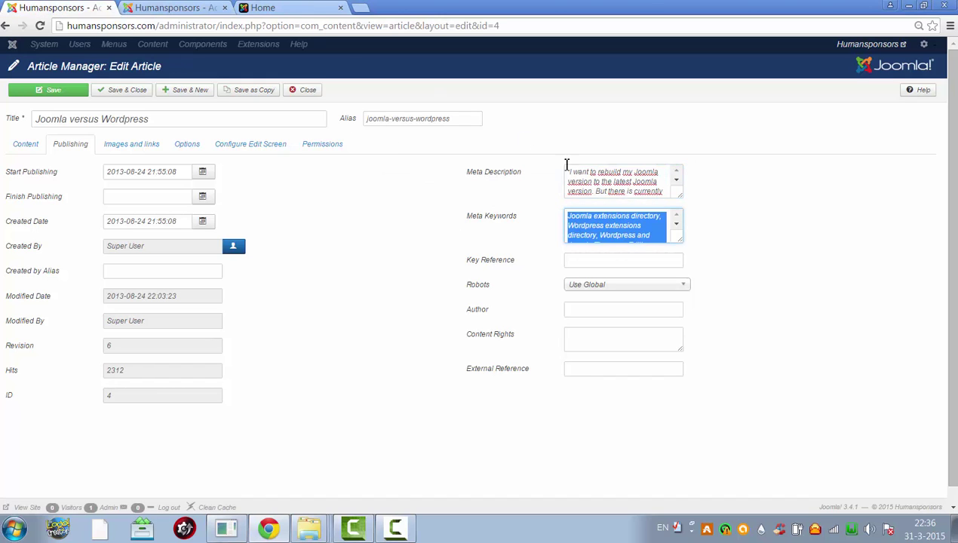
left_click(173, 8)
left_click(611, 223)
key("ctrl+v")
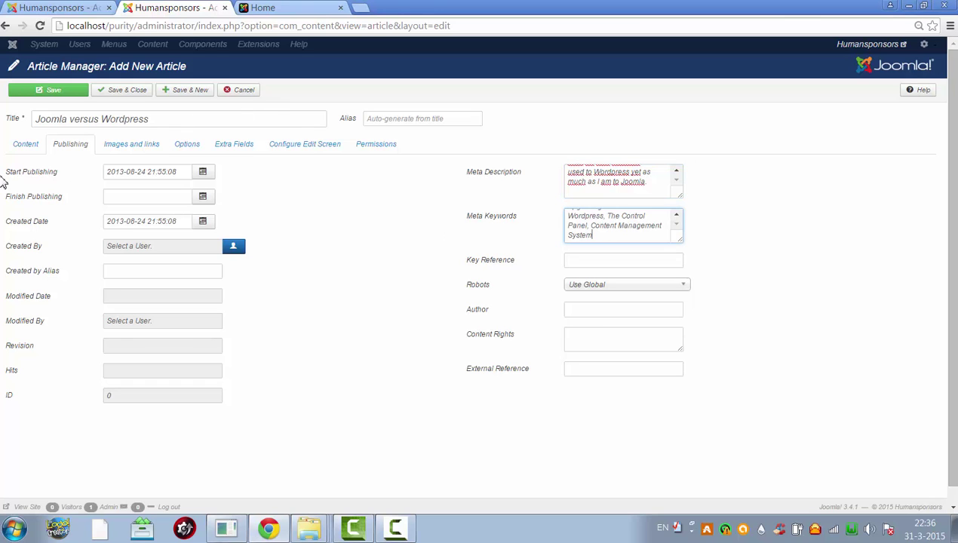
left_click(25, 144)
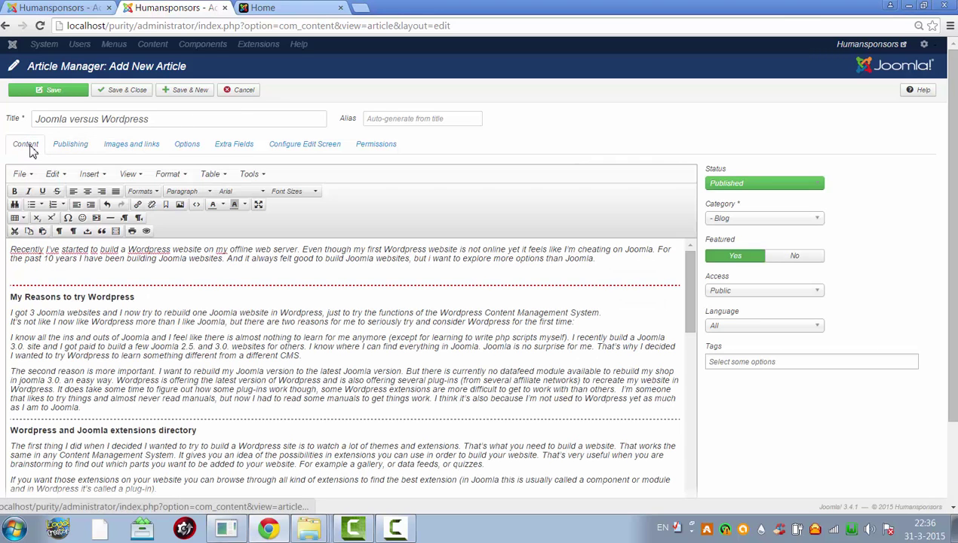
left_click(125, 90)
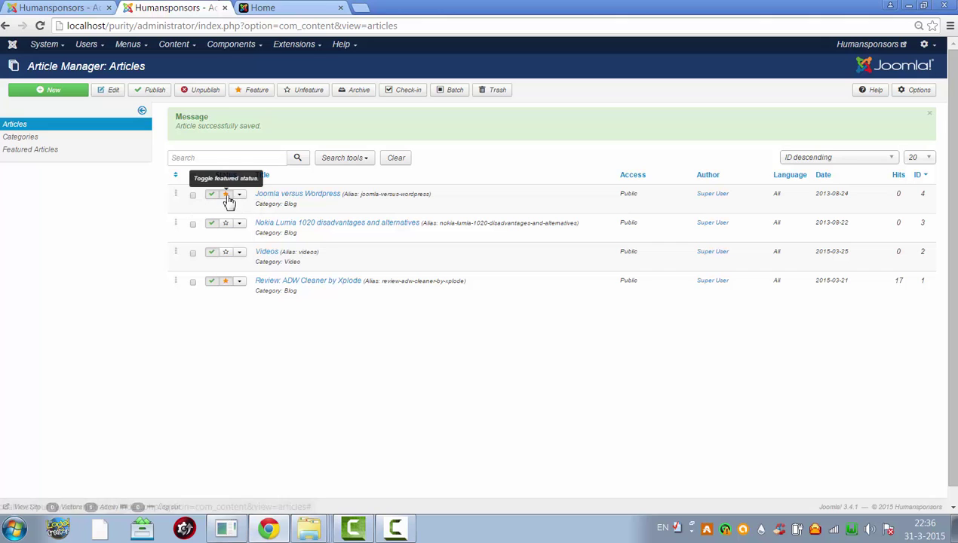
- Reload the local site's home page and check how the Joomla versus Wordpress intro is displayed
left_click(279, 7)
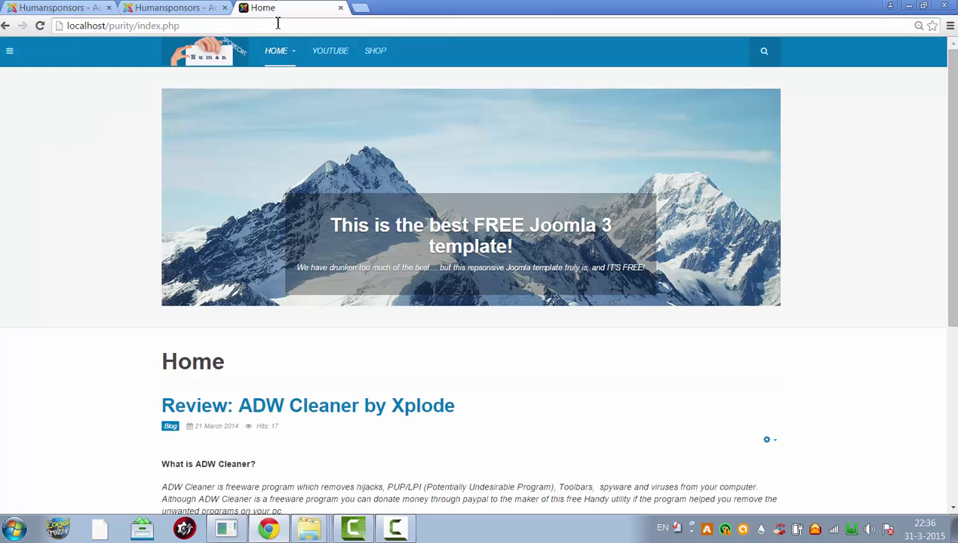
left_click(278, 25)
key("Return")
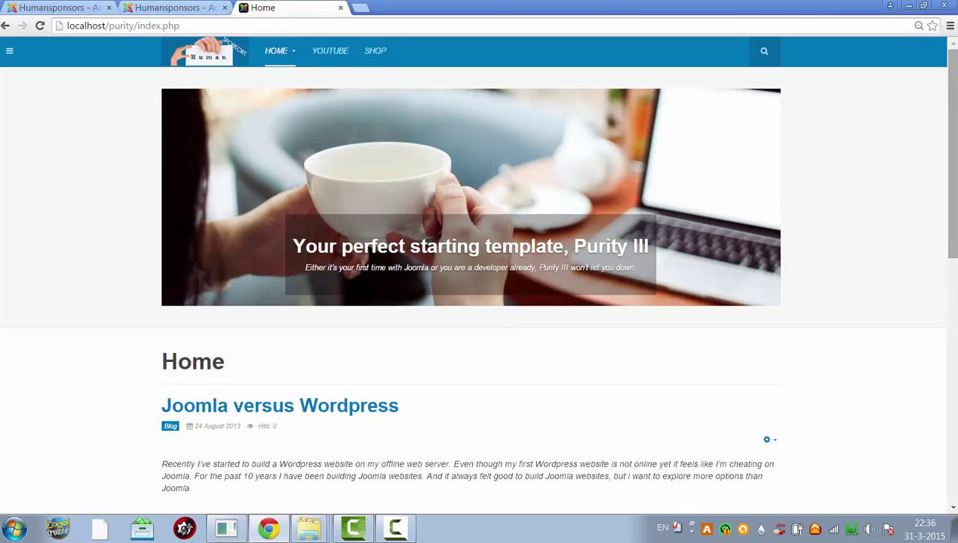
scroll(479, 286, "down", 3)
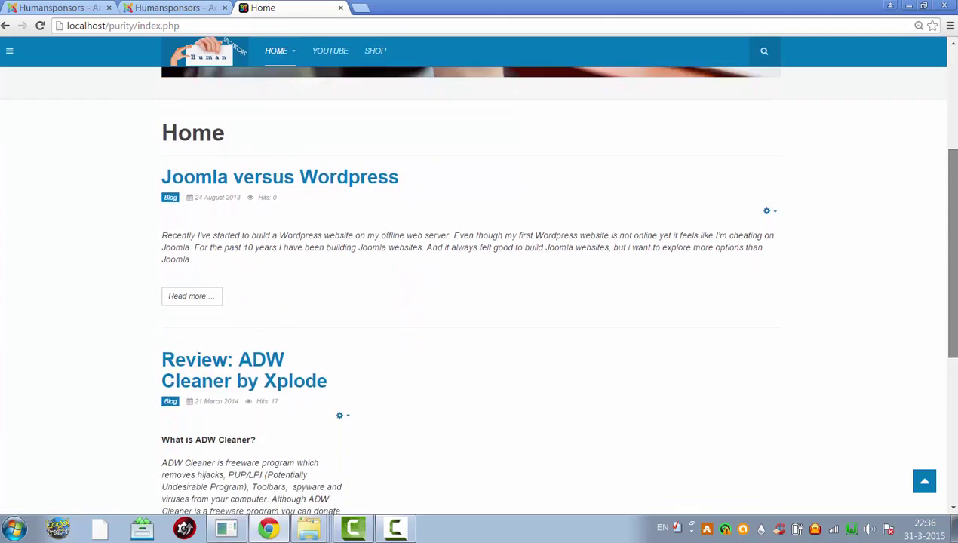
scroll(462, 338, "down", 1)
scroll(462, 338, "up", 2)
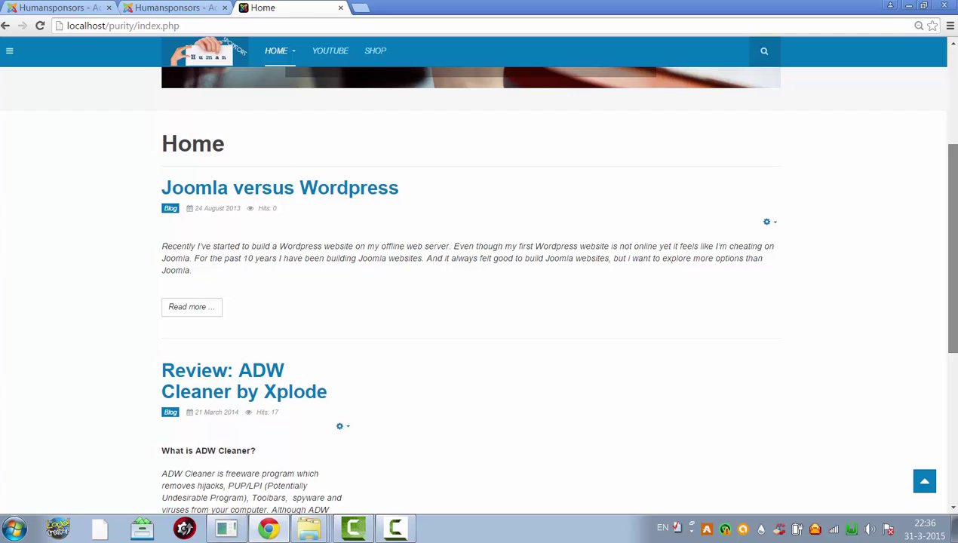
- Open the full Joomla versus Wordpress article on the local site and review its first page from top to bottom
left_click(214, 307)
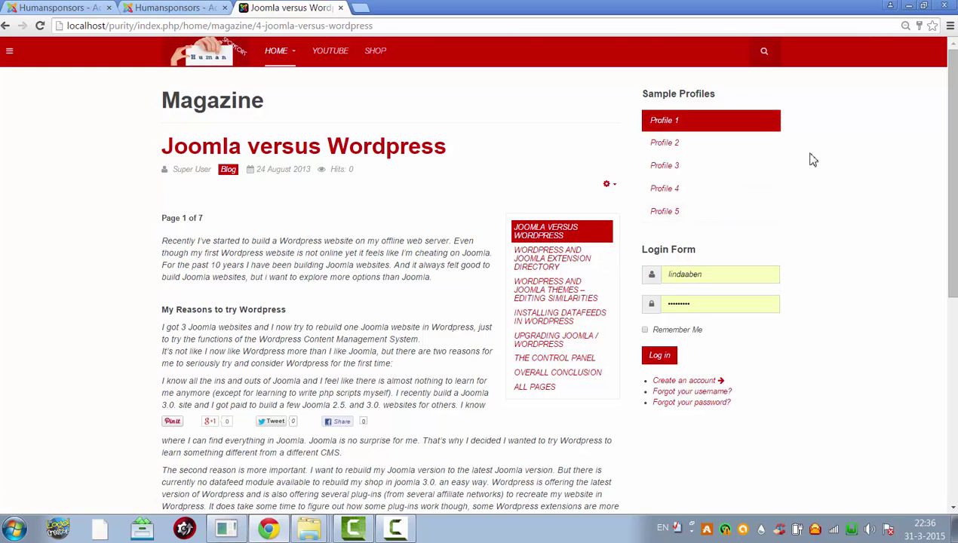
scroll(953, 142, "down", 2)
scroll(954, 142, "up", 2)
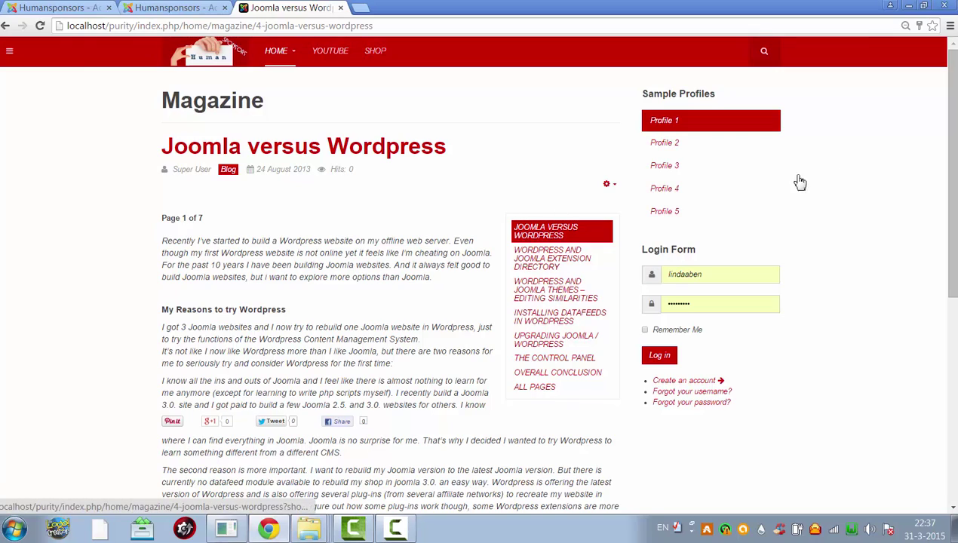
scroll(839, 177, "down", 5)
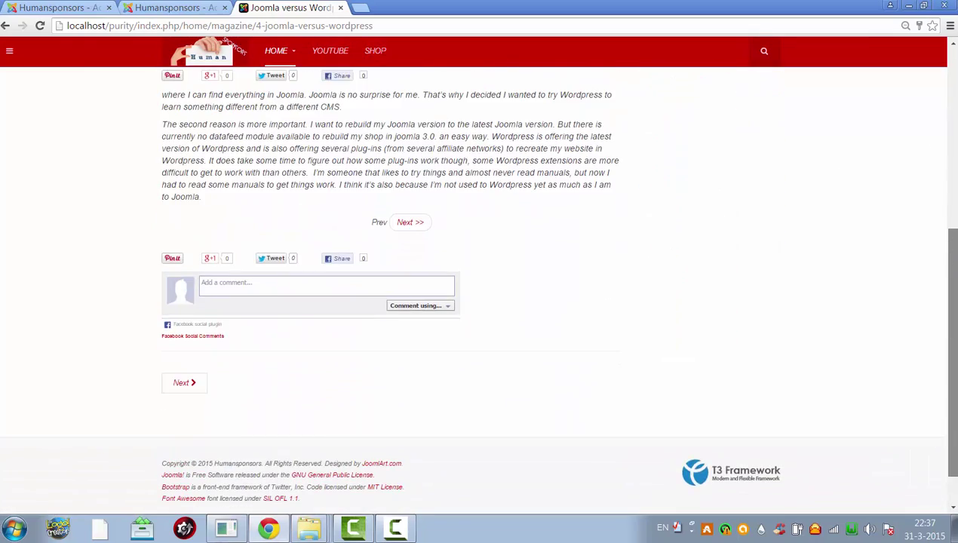
scroll(613, 227, "up", 5)
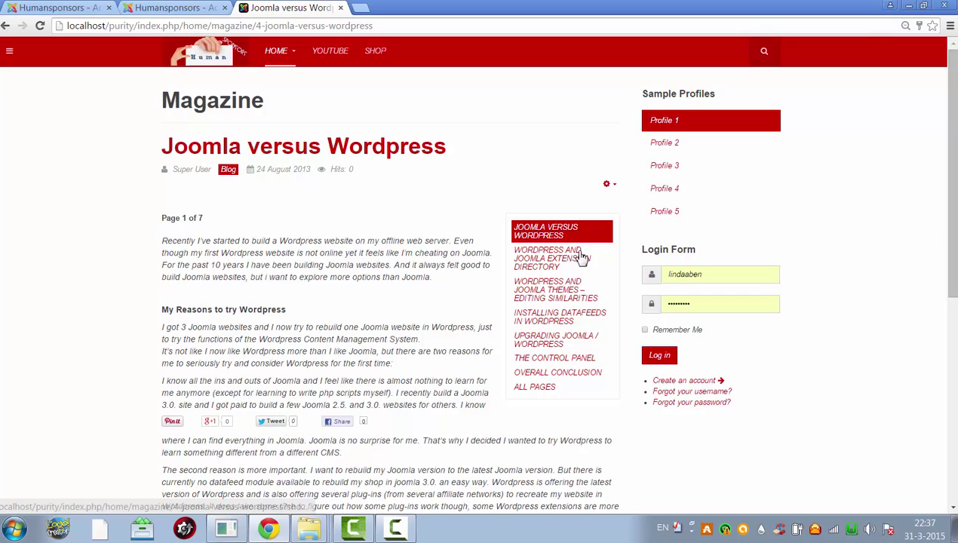
- View the article's subpages on the extension directory, themes, installing datafeeds, upgrading and the control panel
left_click(581, 258)
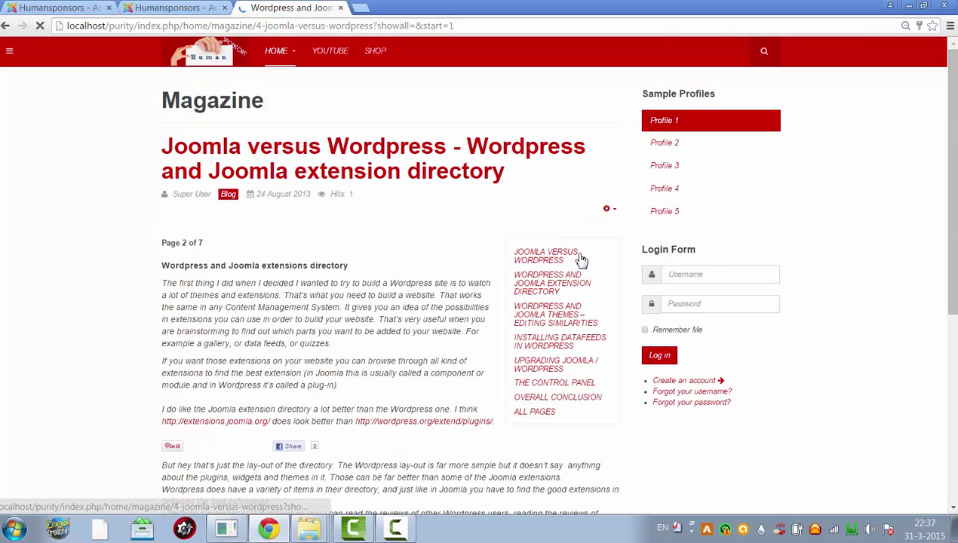
left_click(549, 317)
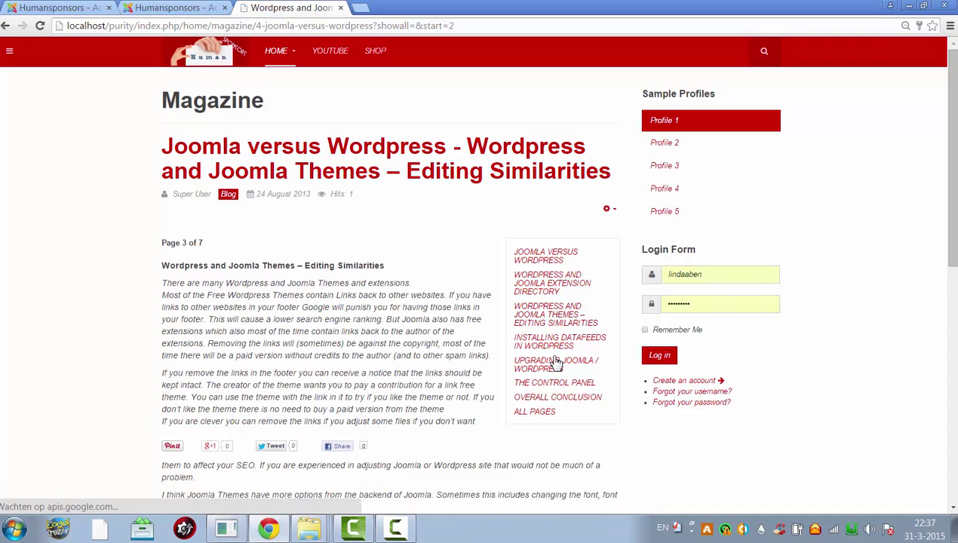
left_click(551, 347)
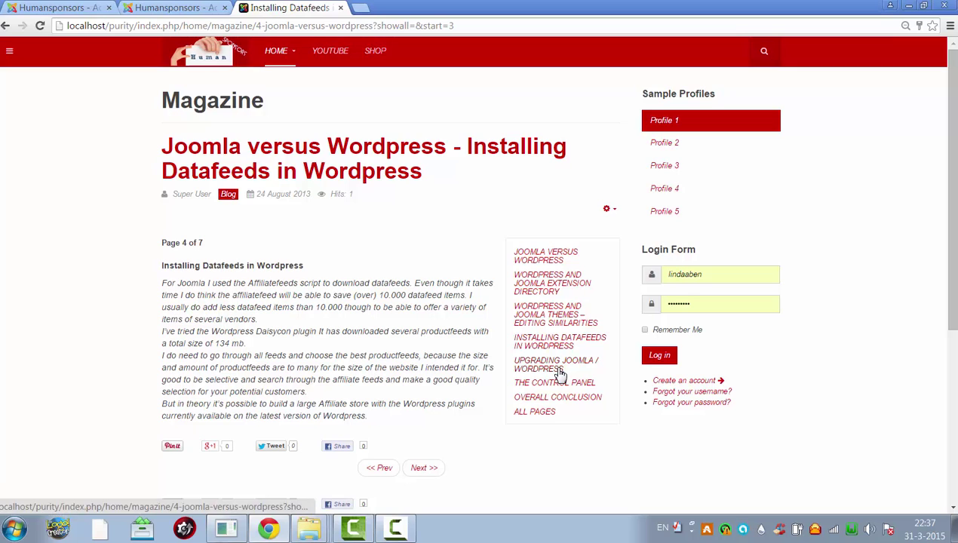
left_click(559, 369)
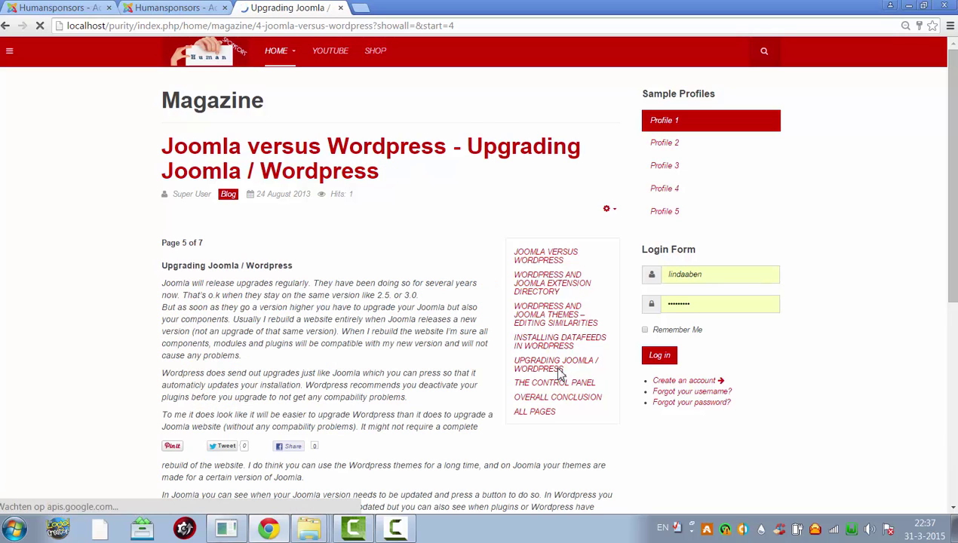
left_click(562, 391)
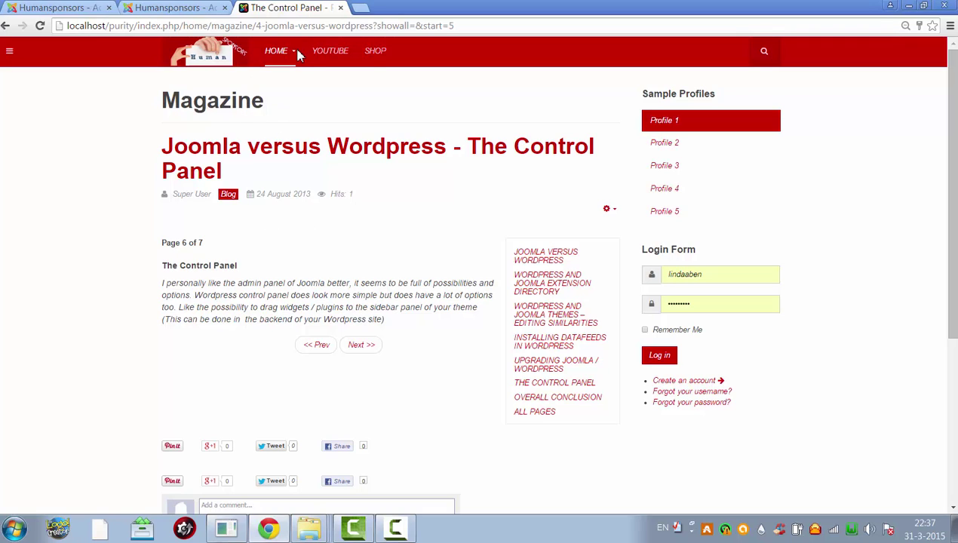
- Open the local site's Magazine page and check how the ADW Cleaner and Joomla versus Wordpress articles are laid out
mouse_move(294, 60)
left_click(298, 90)
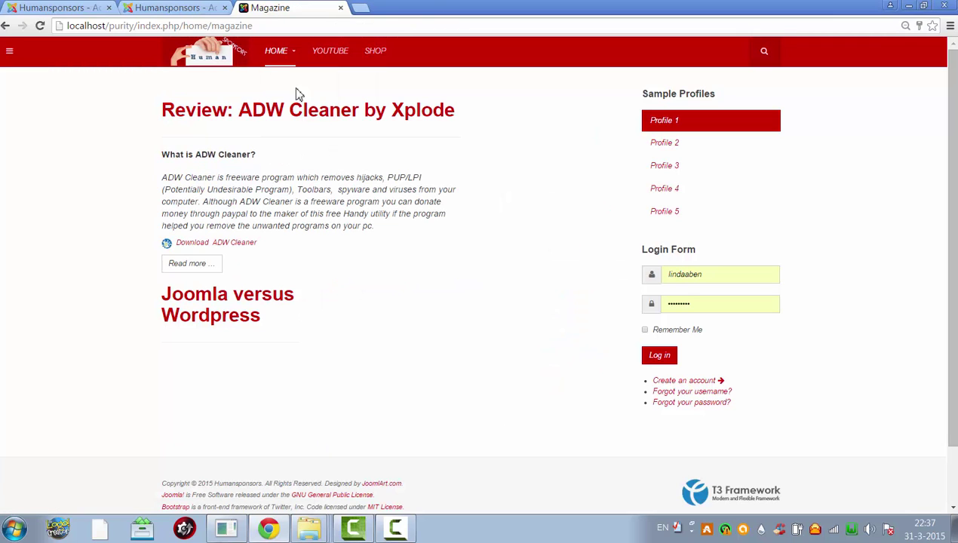
mouse_move(292, 54)
left_click_drag(951, 171, 956, 313)
scroll(953, 319, "up", 1)
mouse_move(287, 52)
left_click(289, 91)
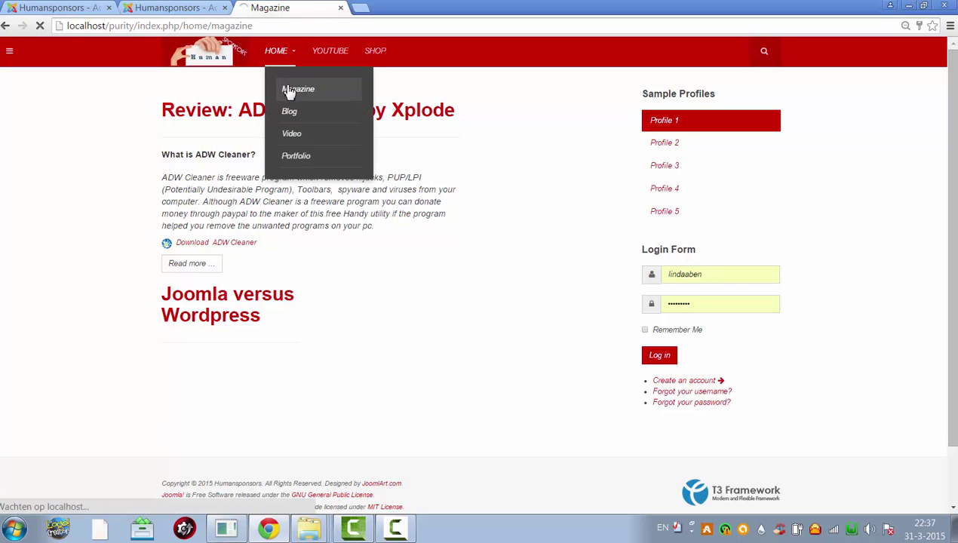
scroll(588, 169, "down", 1)
scroll(588, 169, "up", 1)
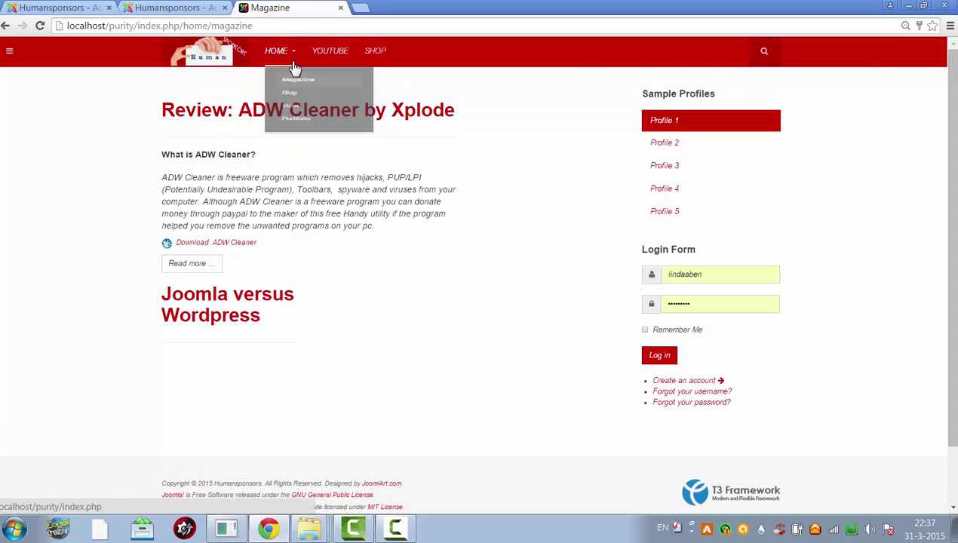
- View the local site's Blog page and Home page from top to bottom to compare their article layouts
left_click(305, 144)
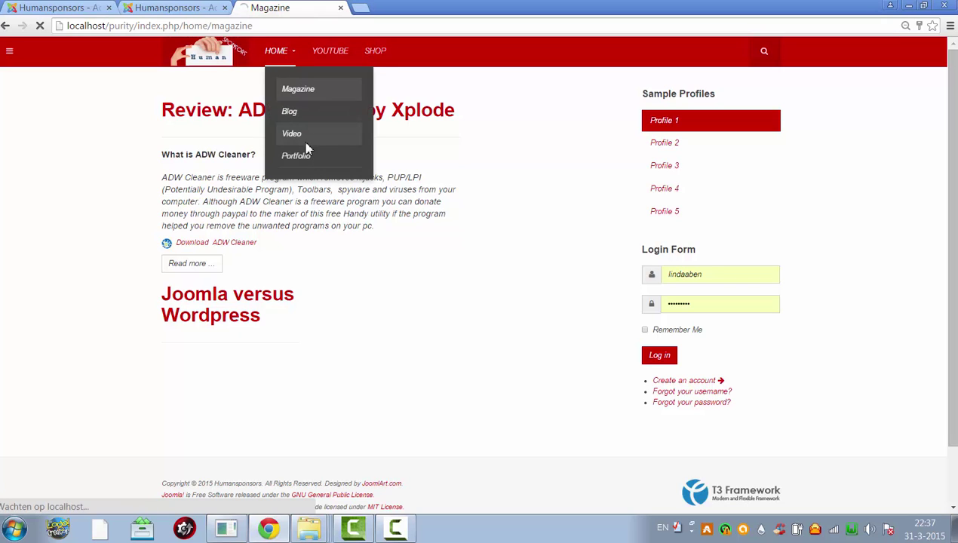
mouse_move(284, 60)
left_click(297, 112)
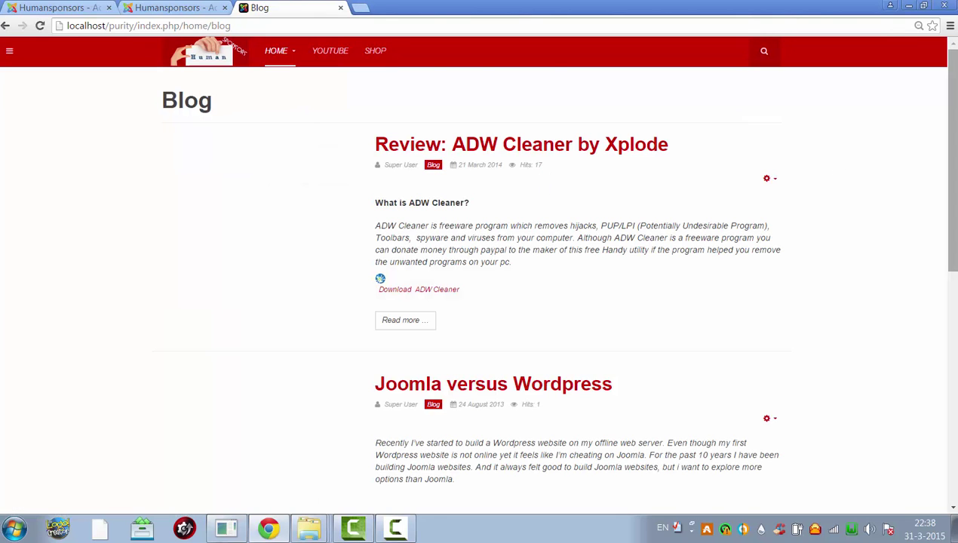
scroll(479, 287, "down", 4)
scroll(479, 286, "up", 4)
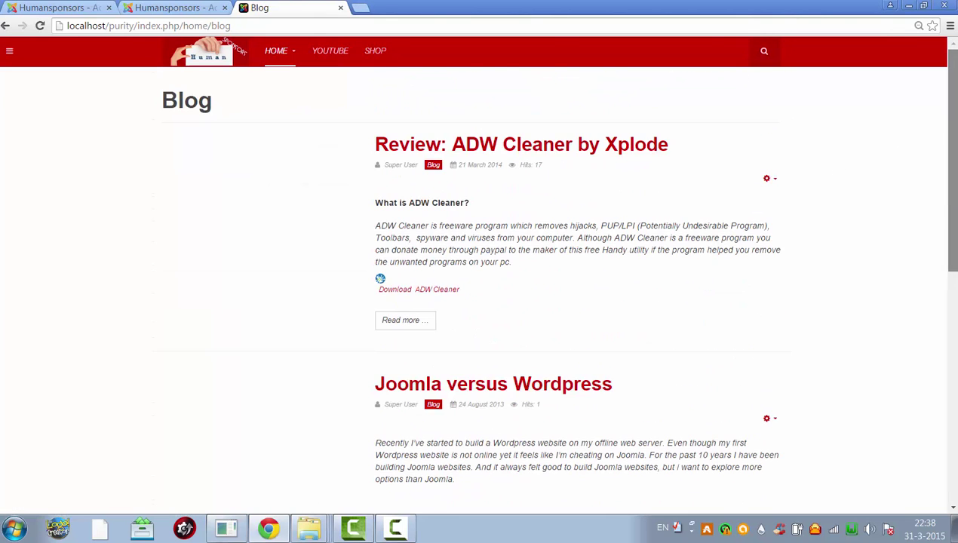
left_click(280, 73)
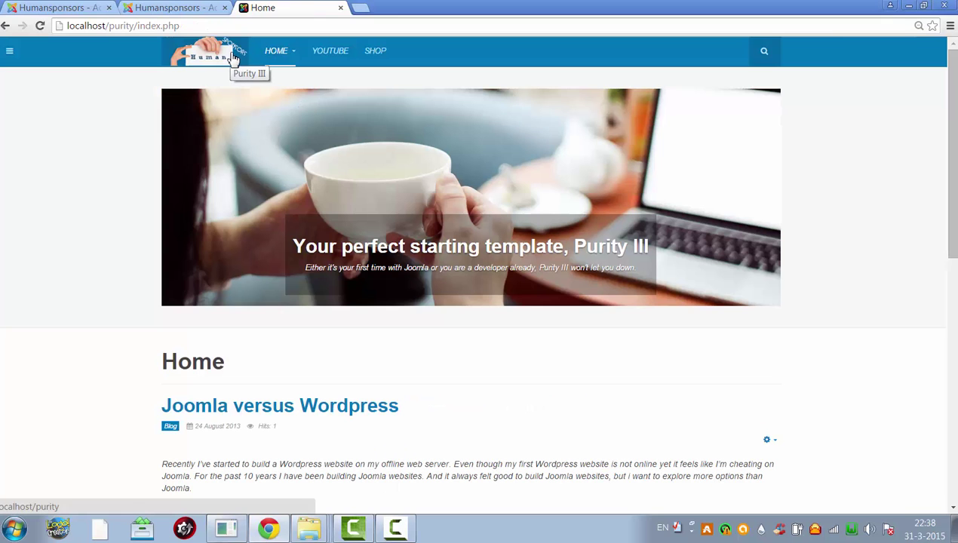
scroll(234, 60, "down", 5)
scroll(234, 60, "up", 5)
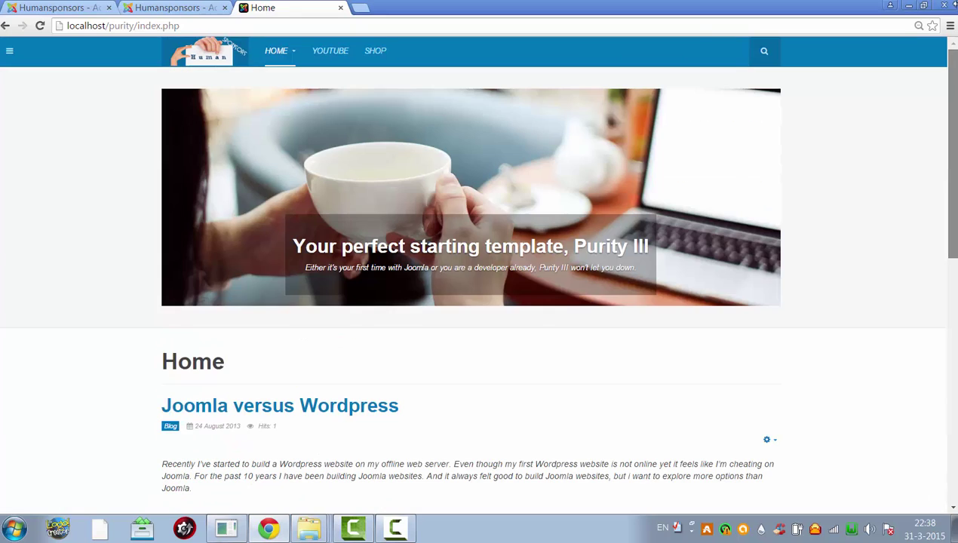
- Mark the Nokia Lumia 1020 article as featured in the local Article Manager and check it on the site's Magazine page
left_click(151, 7)
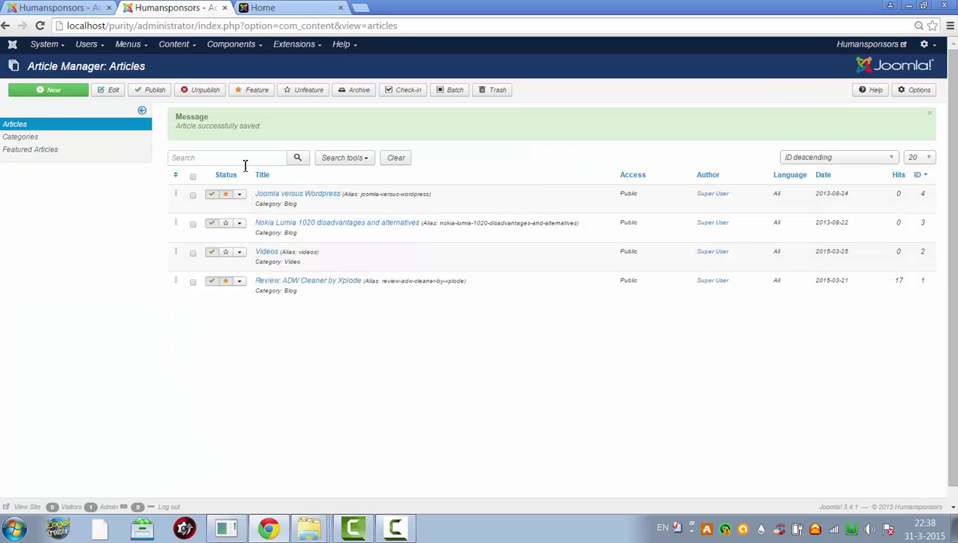
left_click(224, 224)
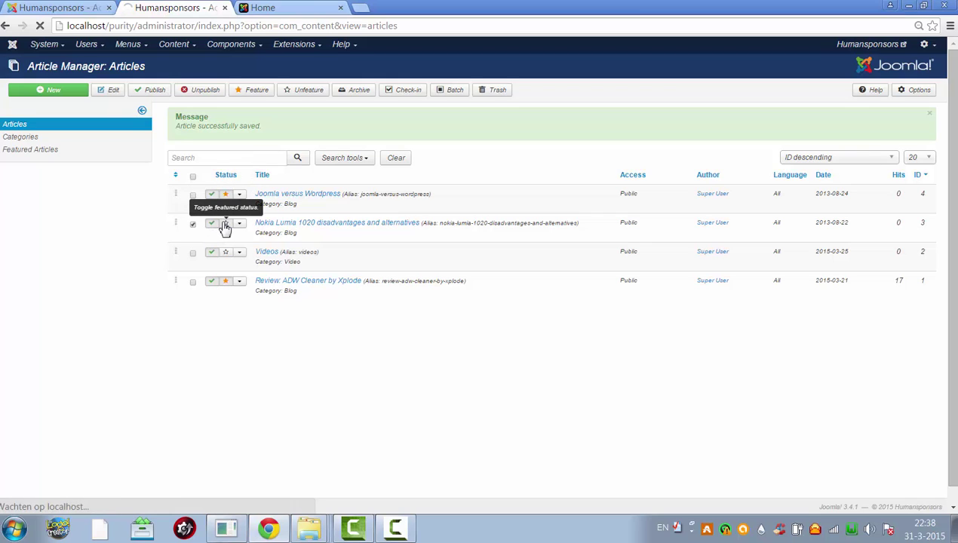
left_click(294, 14)
mouse_move(289, 53)
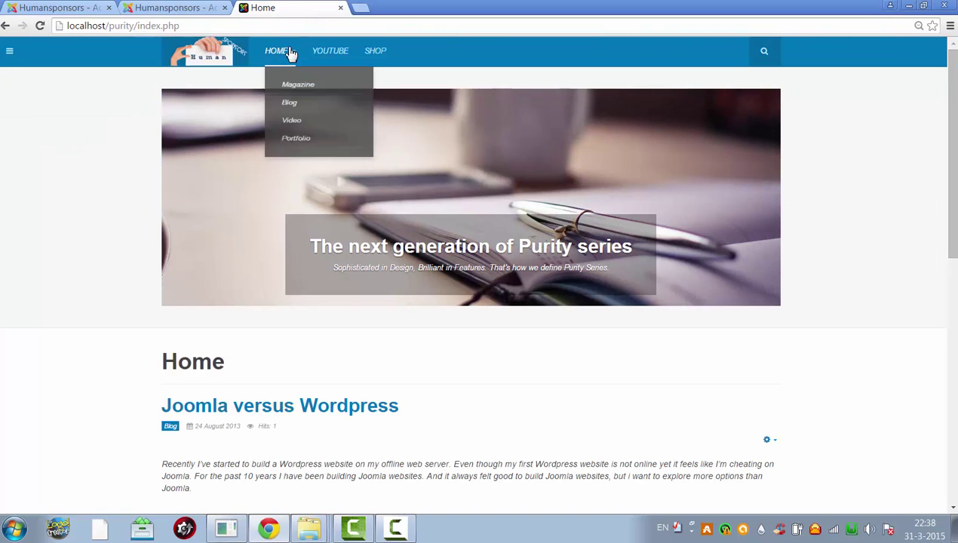
left_click(296, 90)
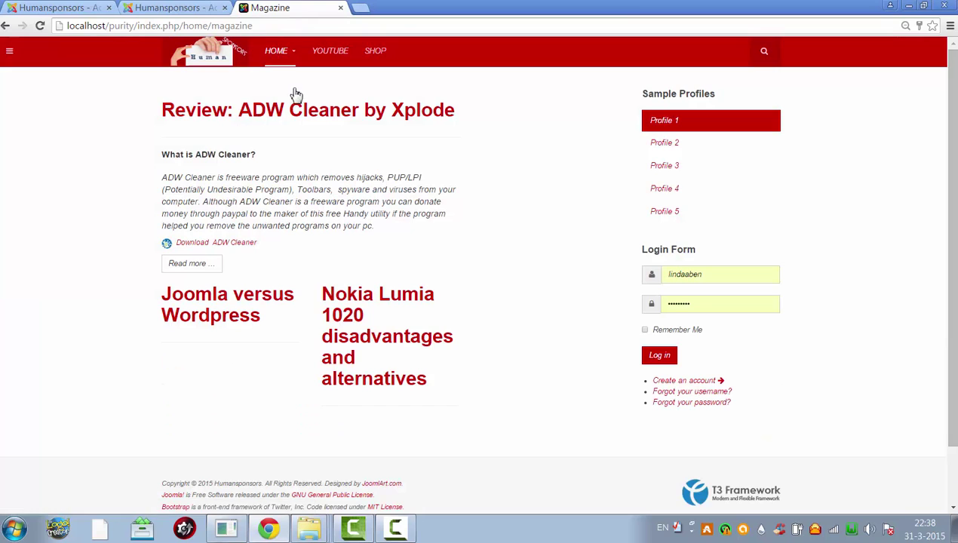
mouse_move(947, 78)
left_mouse_down()
mouse_move(947, 161)
mouse_move(946, 65)
left_mouse_up()
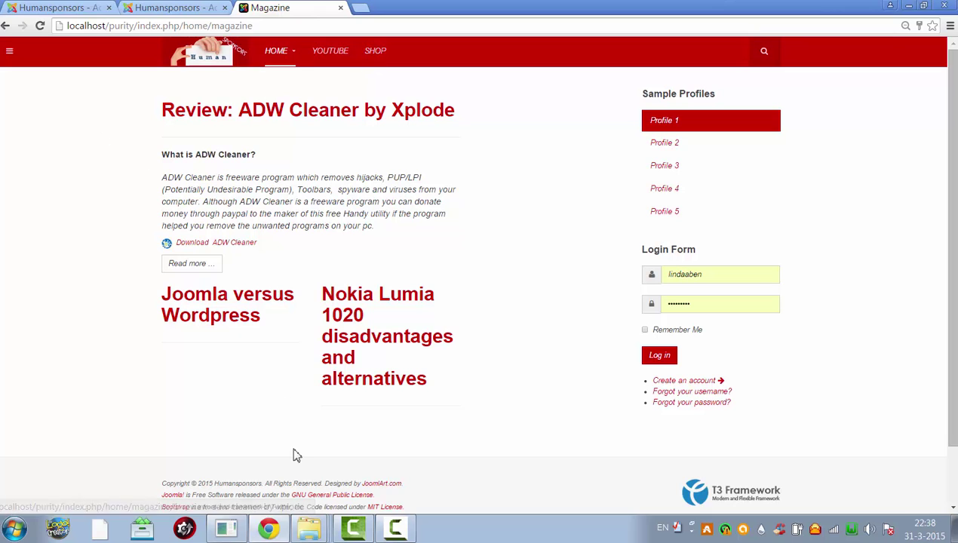
- Open the Joomla versus Wordpress article from the Magazine page, read its first page and go to its second page
left_click(190, 305)
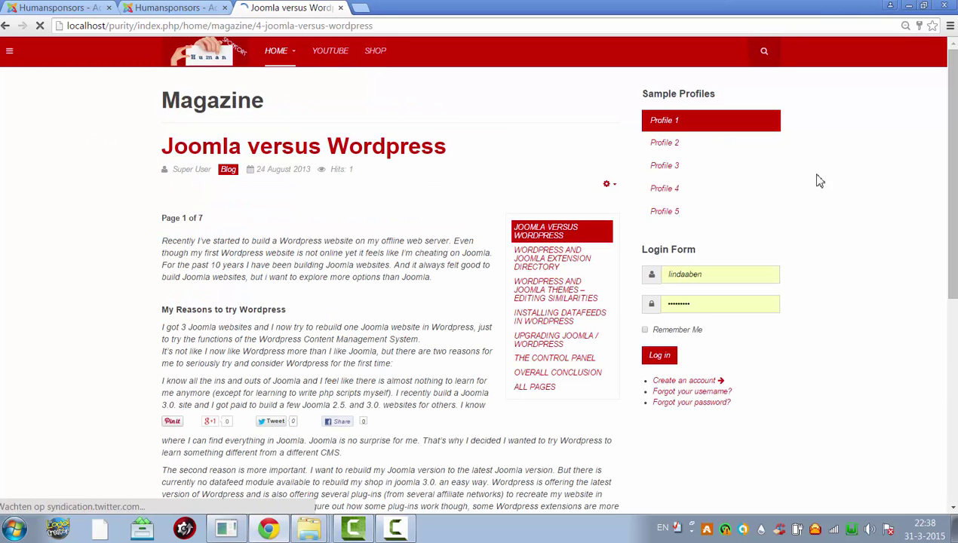
left_click_drag(950, 238, 951, 301)
scroll(637, 312, "down", 1)
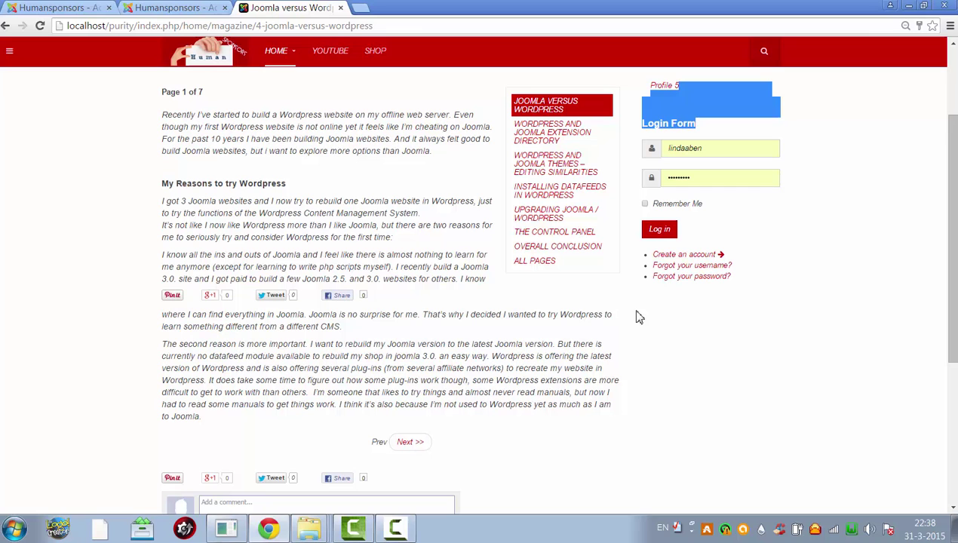
left_click(424, 448)
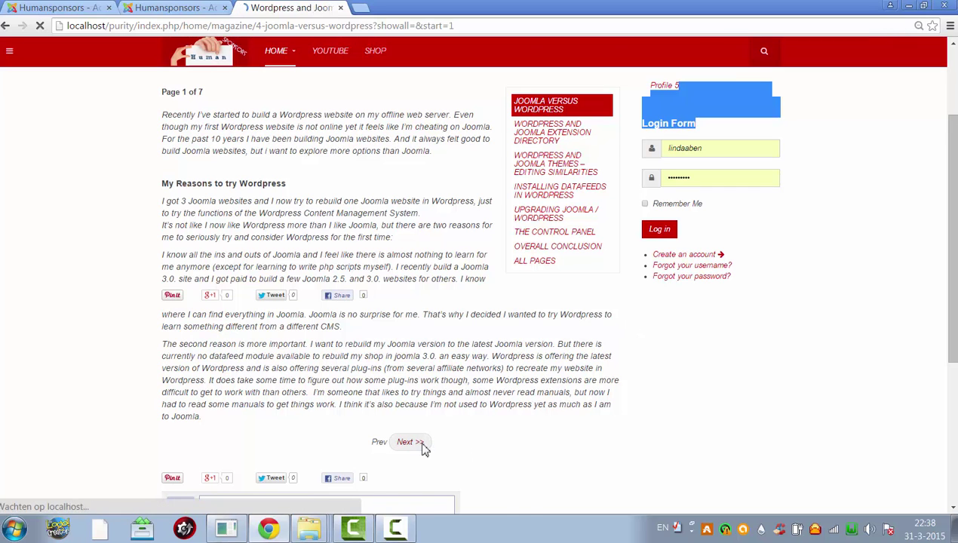
- Set the Magazine item of the local site's Main Menu as the default home page
left_click(211, 7)
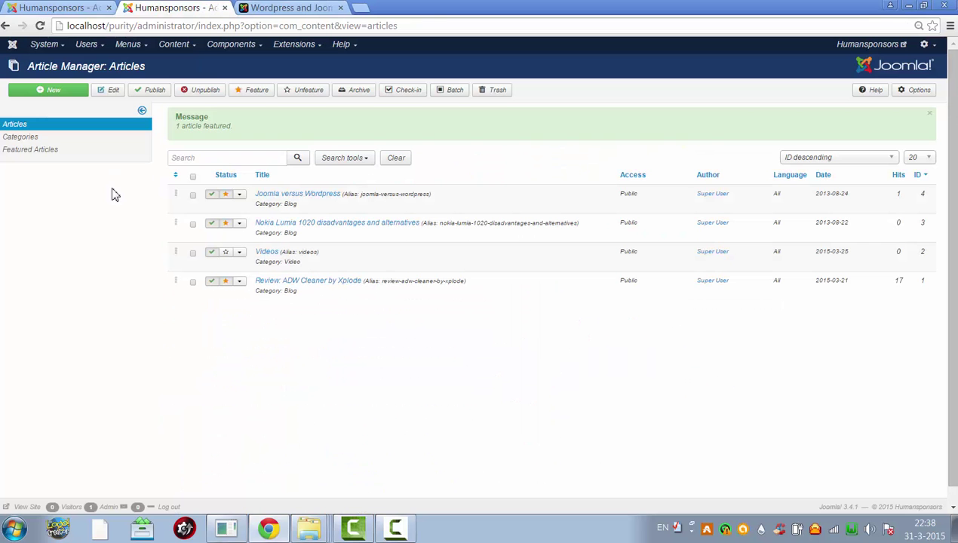
left_click(145, 49)
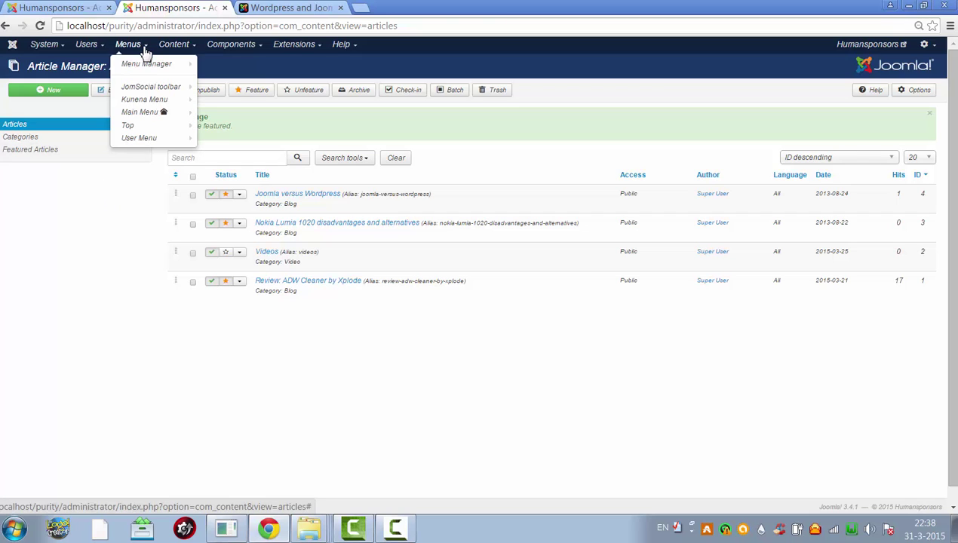
left_click(130, 68)
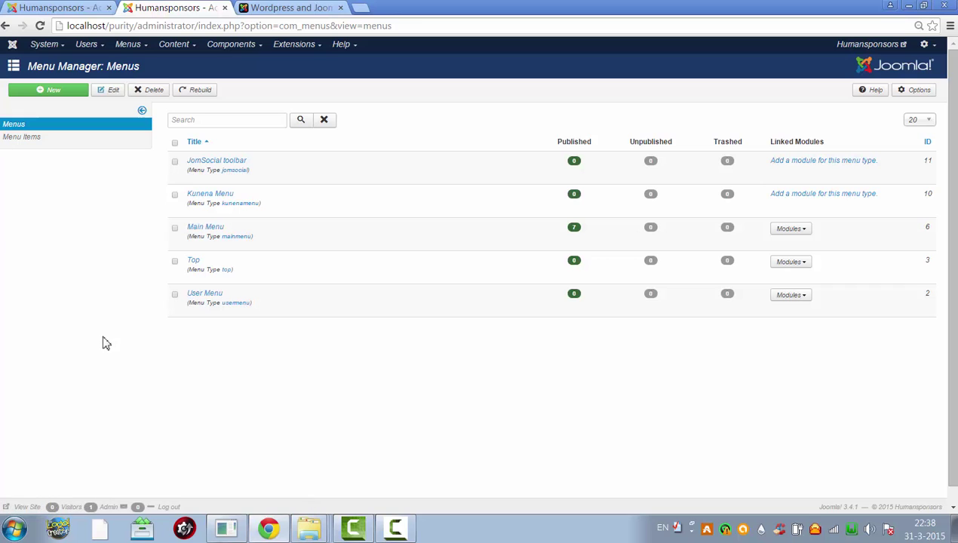
left_click(209, 231)
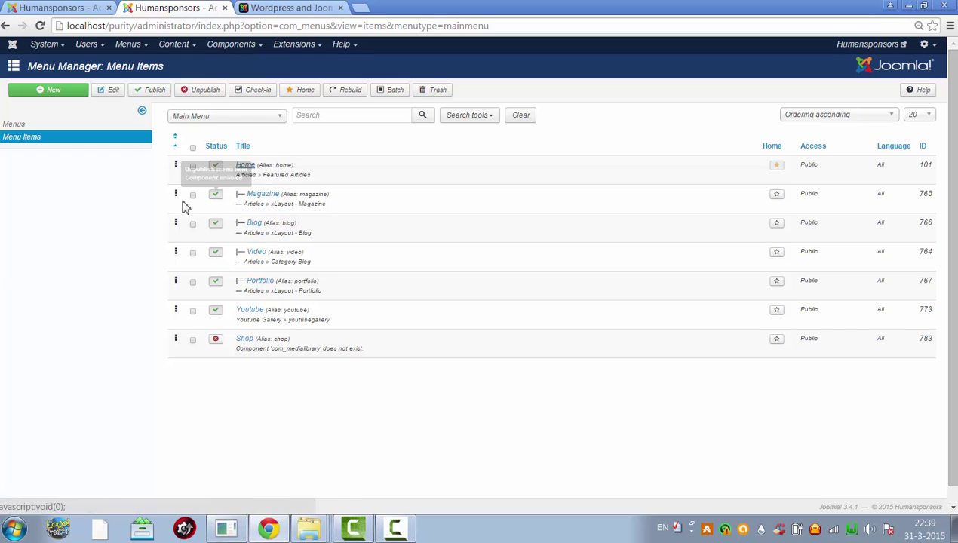
left_click(192, 195)
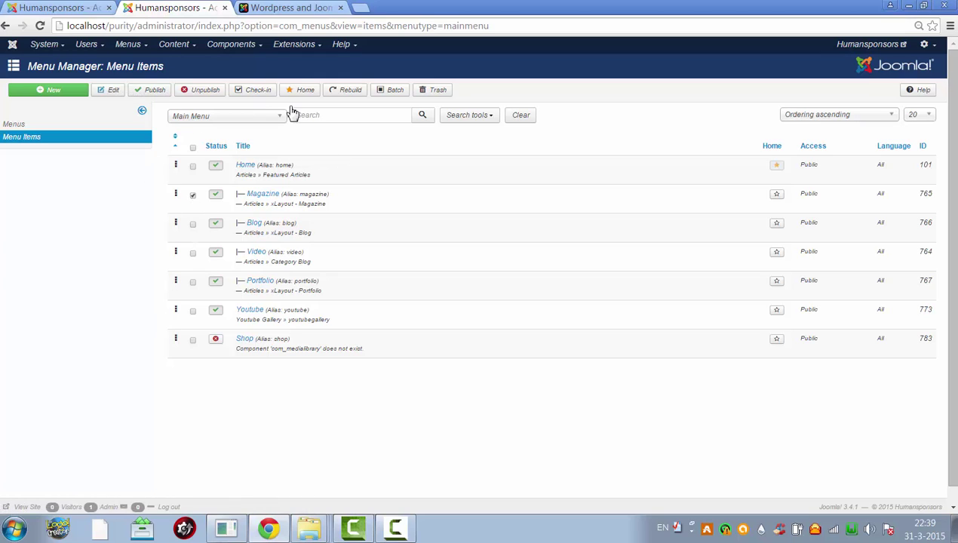
left_click(305, 89)
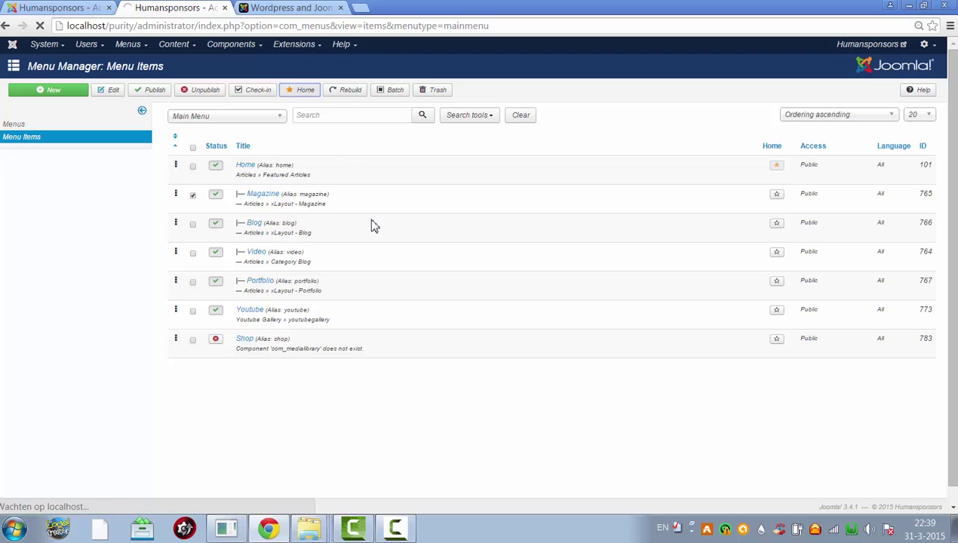
- Load localhost/purity and look over the site's start page from top to bottom
left_click(300, 8)
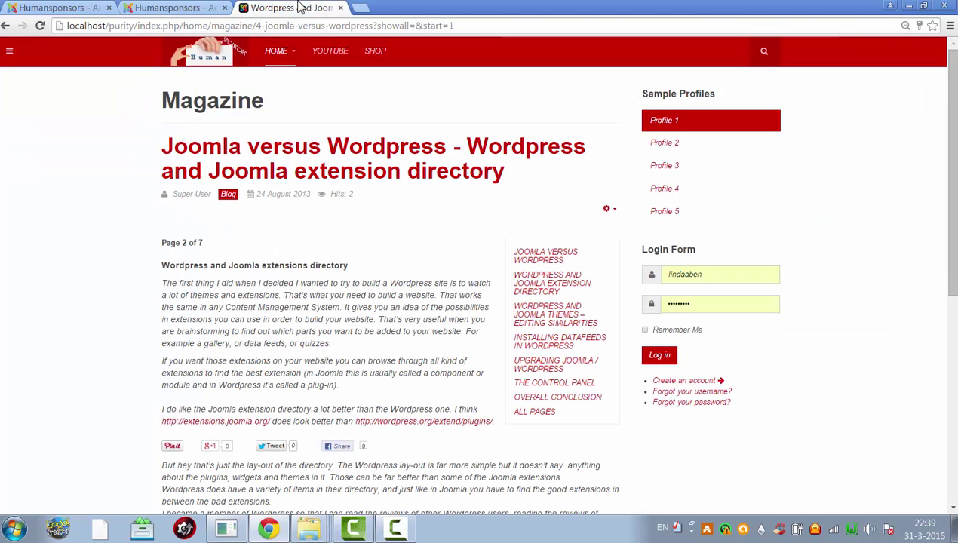
left_click_drag(135, 27, 585, 4)
key("BackSpace")
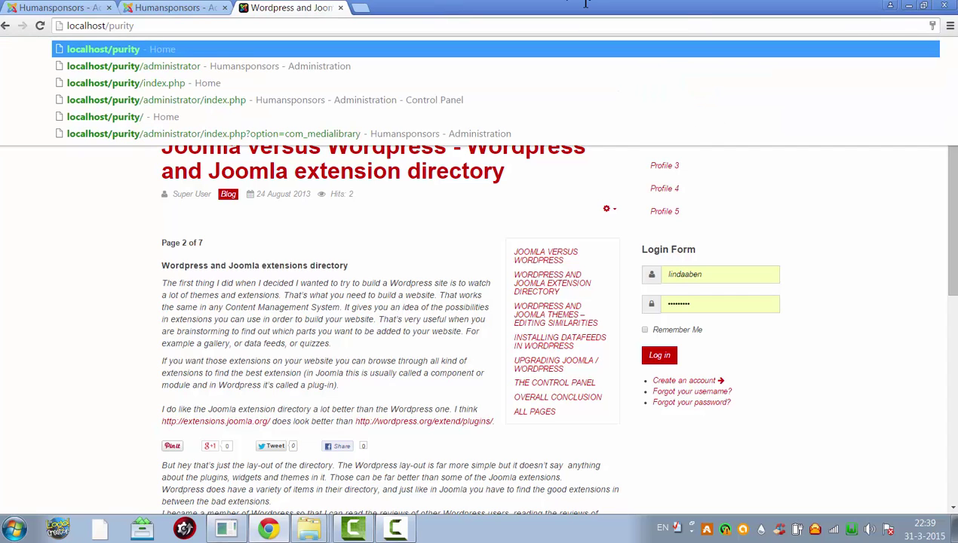
key("Return")
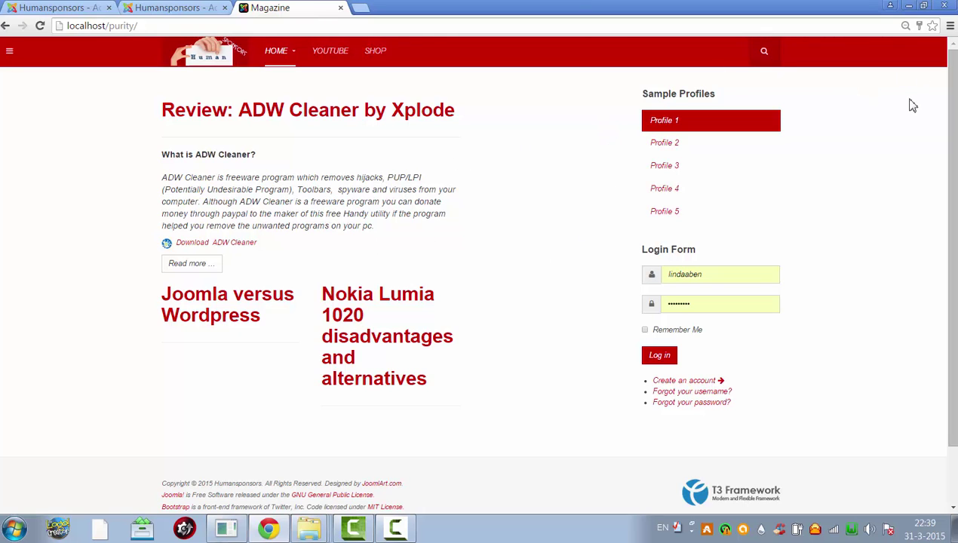
left_click(653, 348)
scroll(949, 341, "down", 2)
scroll(949, 342, "up", 2)
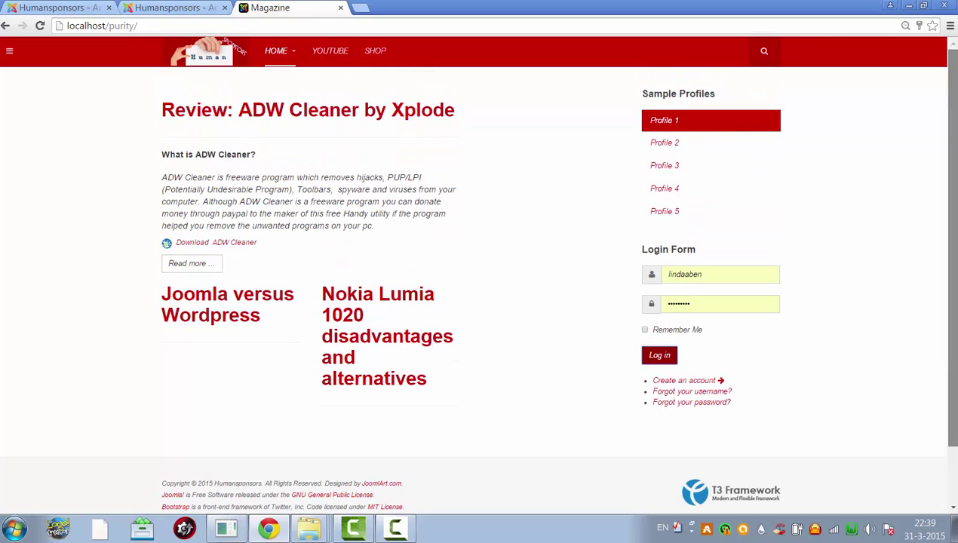
scroll(879, 171, "down", 1)
scroll(879, 171, "up", 1)
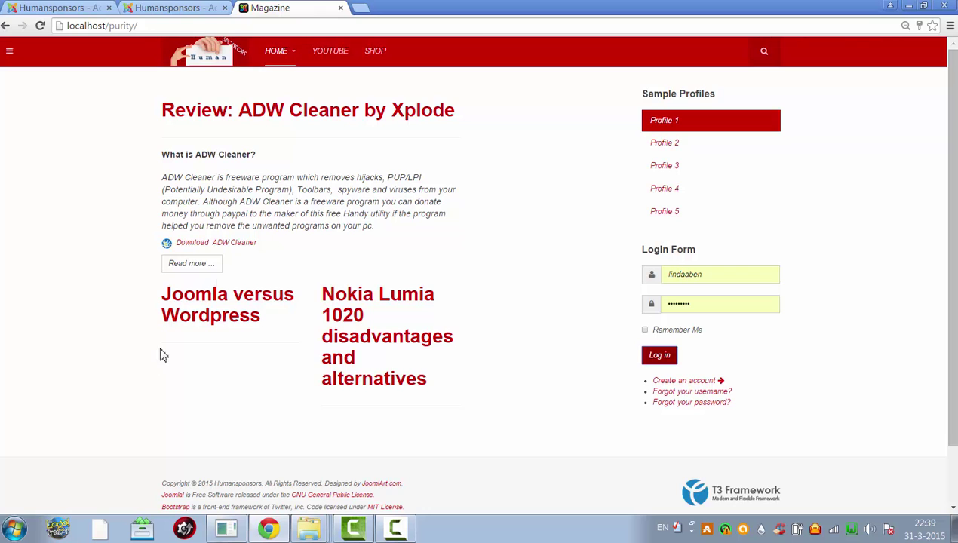
- Read through the full ADW Cleaner review from the start page, return, and open the Joomla versus Wordpress article
left_click(198, 264)
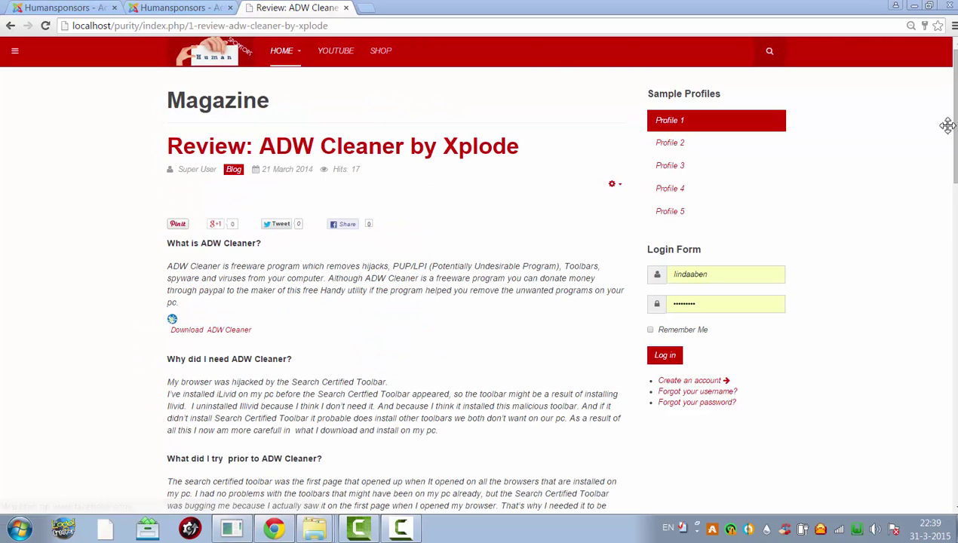
scroll(947, 125, "down", 15)
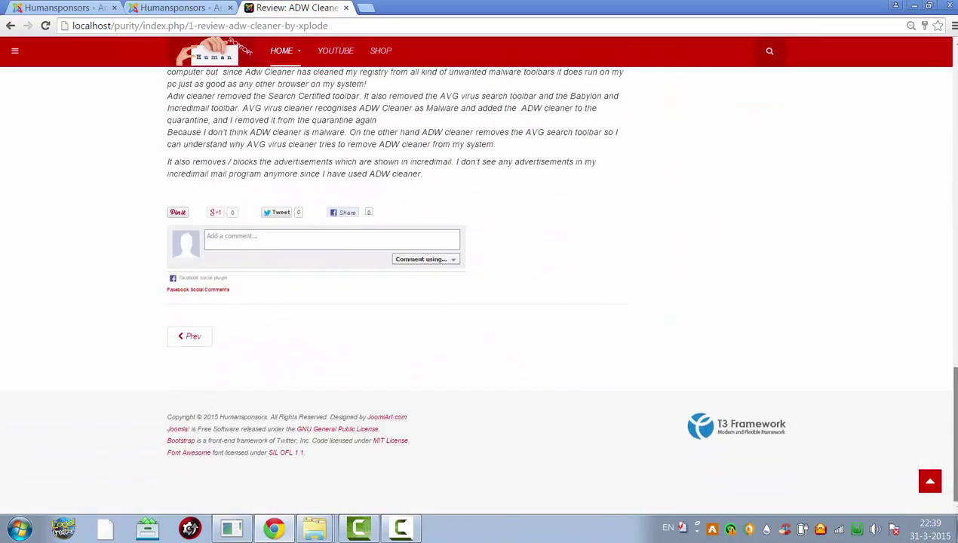
scroll(483, 287, "up", 15)
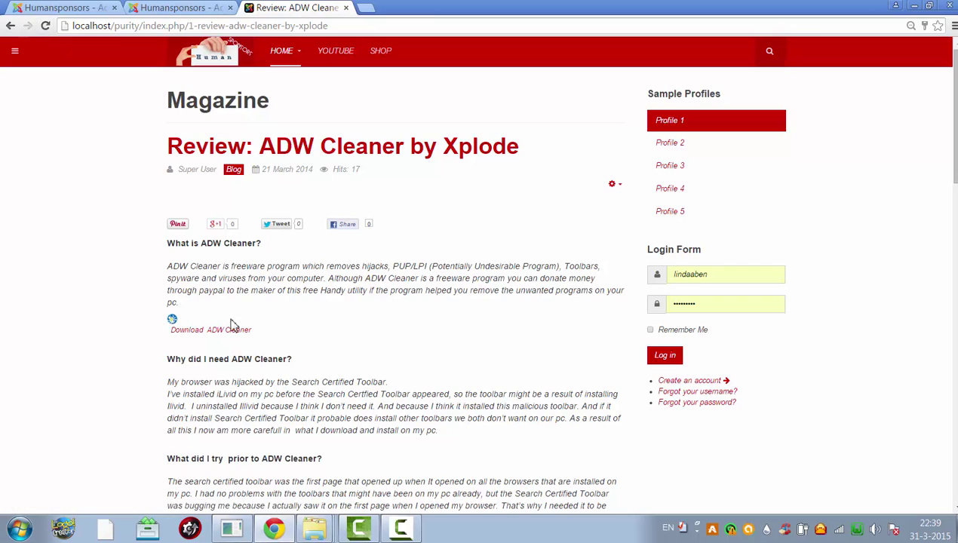
left_click(10, 27)
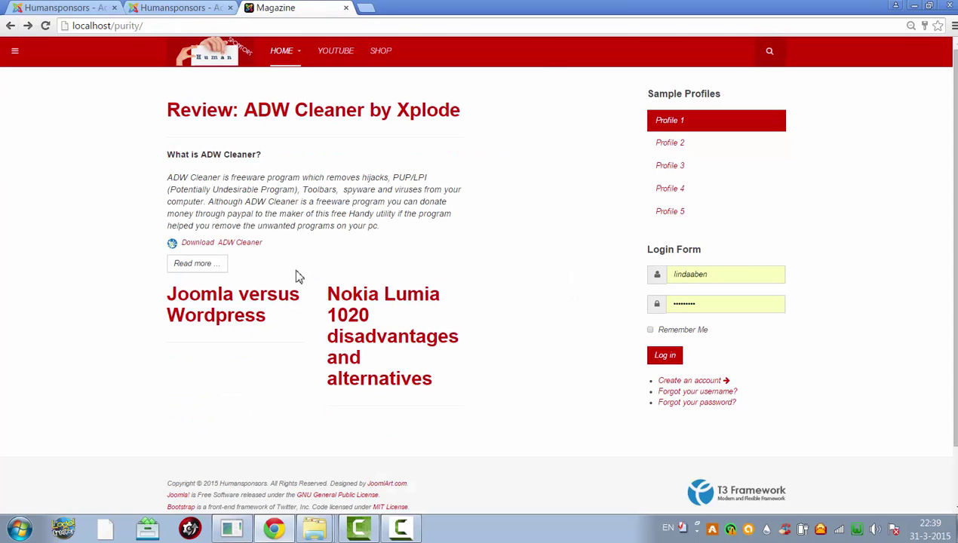
left_click(265, 315)
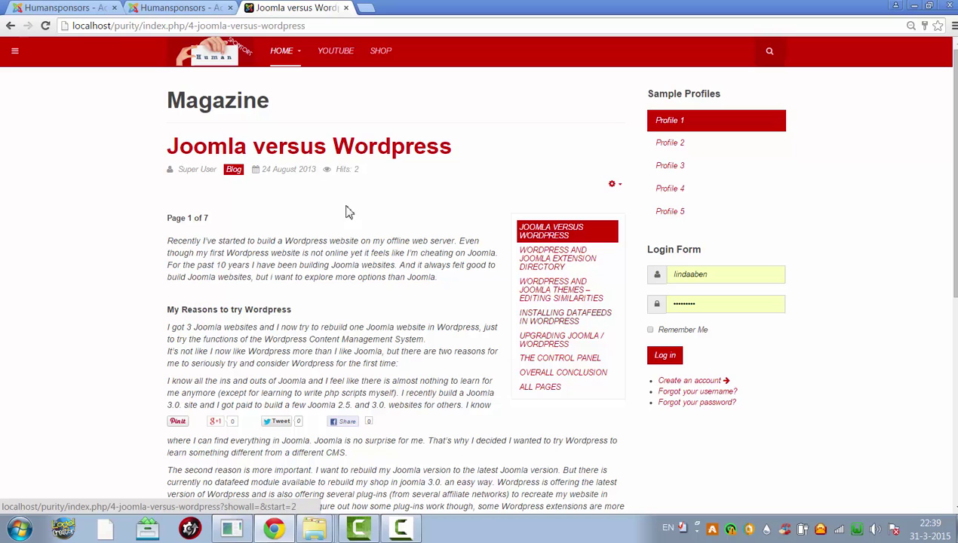
- View the local site's Blog page and the Home page with the image slider
mouse_move(295, 57)
left_click(306, 118)
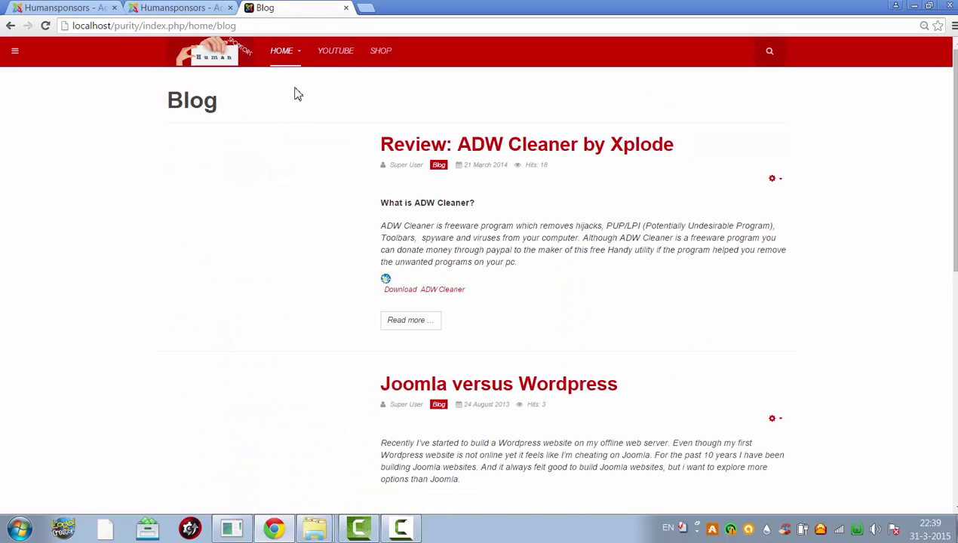
mouse_move(292, 58)
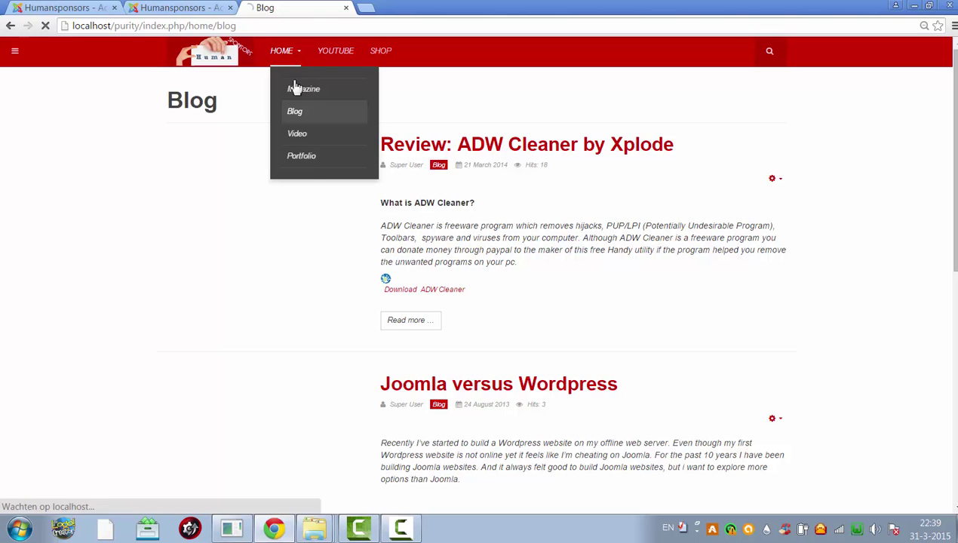
left_click(309, 162)
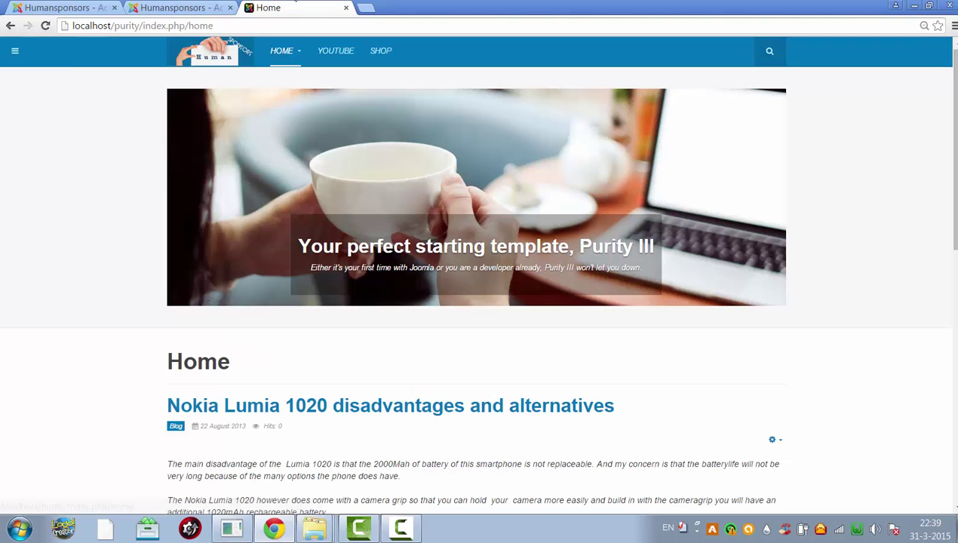
- Look through the local site's Home page, open the Joomla versus Wordpress article, and return to the page's beginning
scroll(383, 404, "down", 7)
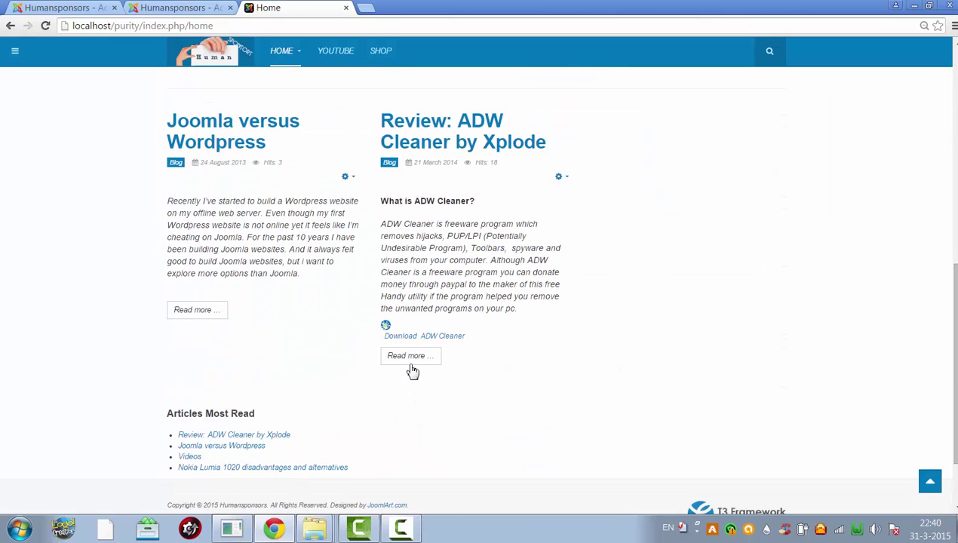
left_click(199, 316)
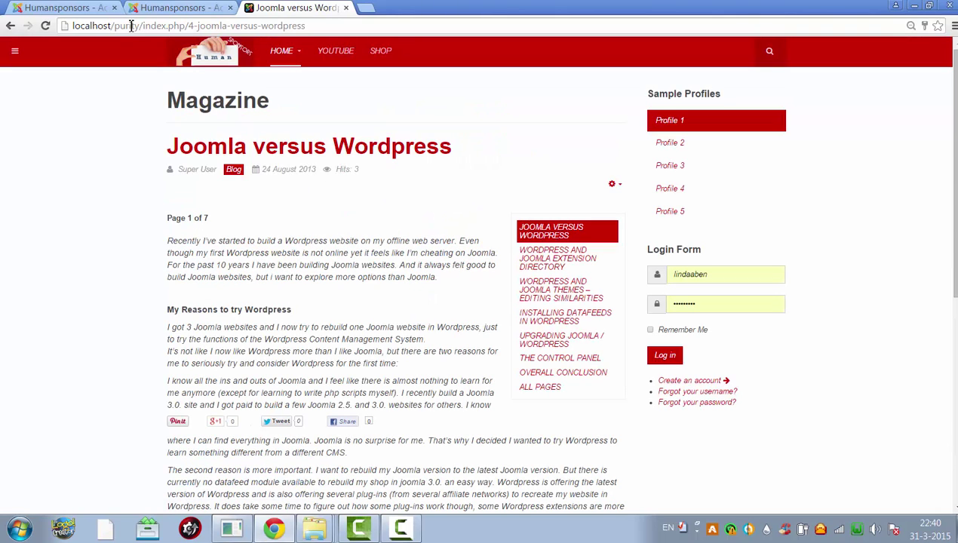
left_click(10, 26)
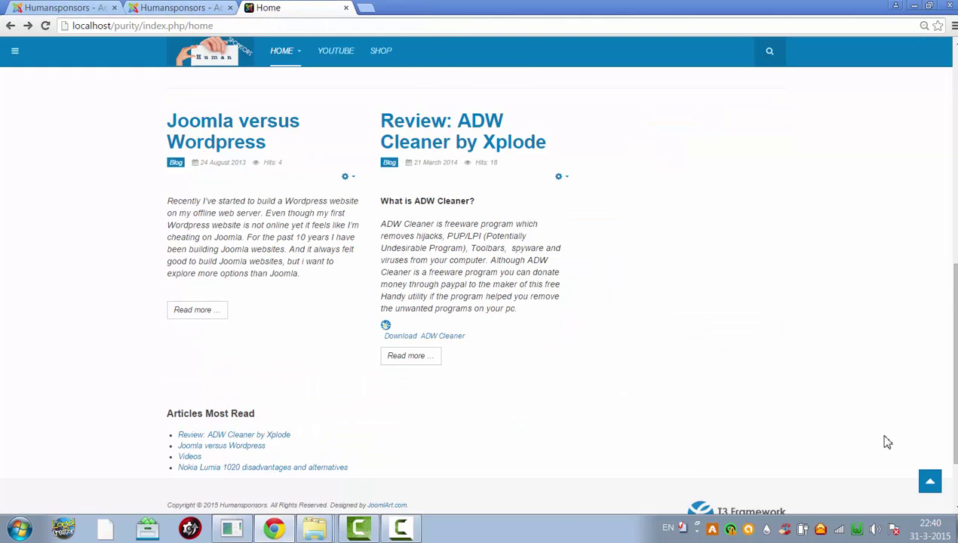
scroll(932, 276, "down", 3)
left_click(929, 481)
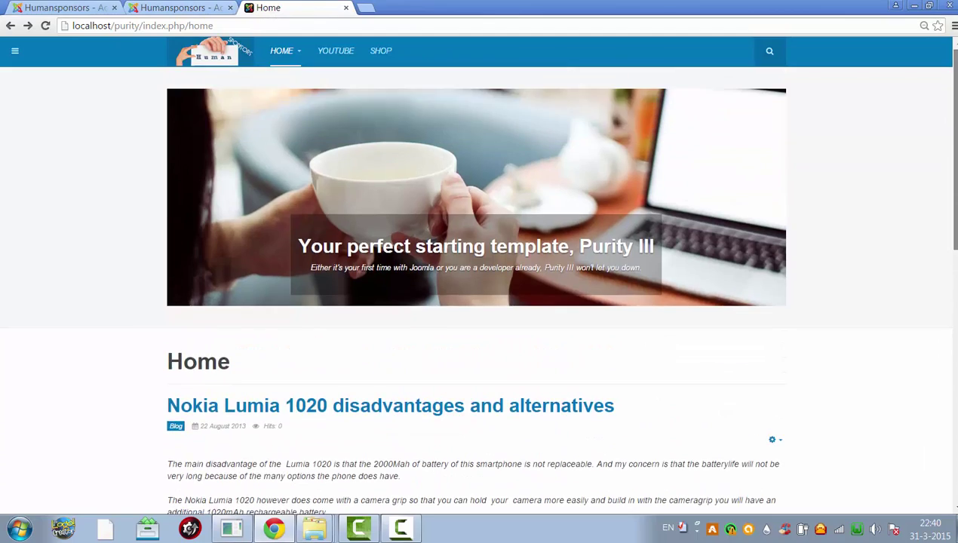
- Set the Home item of the local Main Menu as the default home page and load localhost/purity to check it
left_click(188, 7)
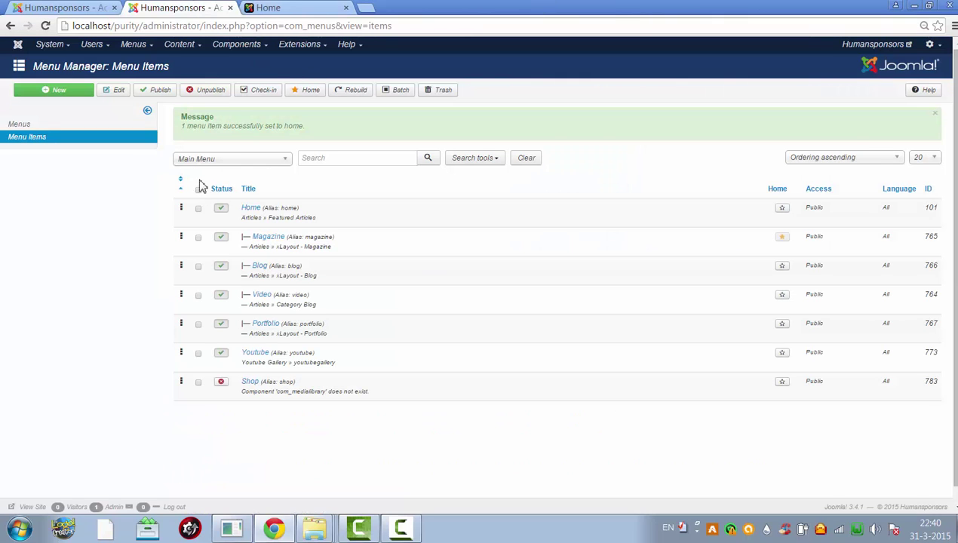
left_click(199, 208)
left_click(309, 92)
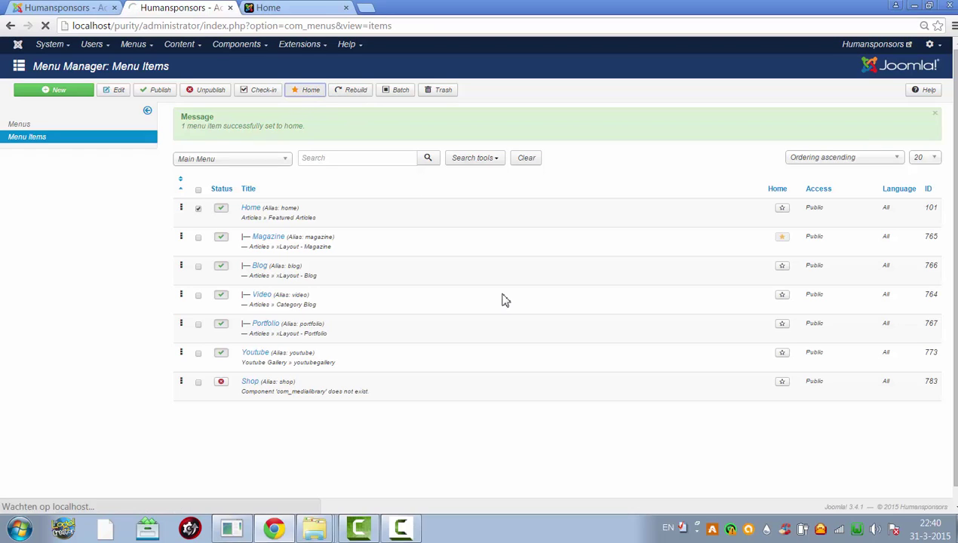
left_click(272, 8)
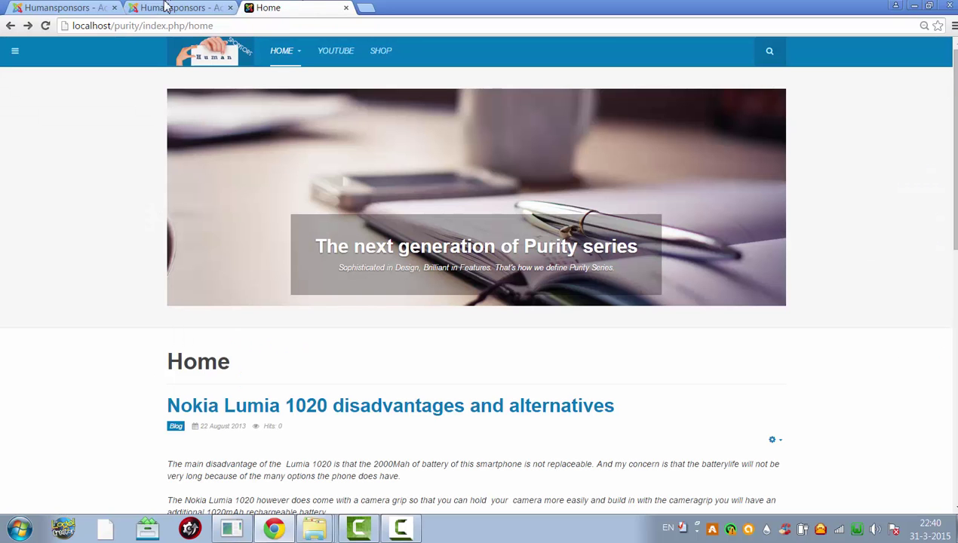
left_click_drag(142, 25, 368, 13)
type("i")
key("BackSpace")
key("Return")
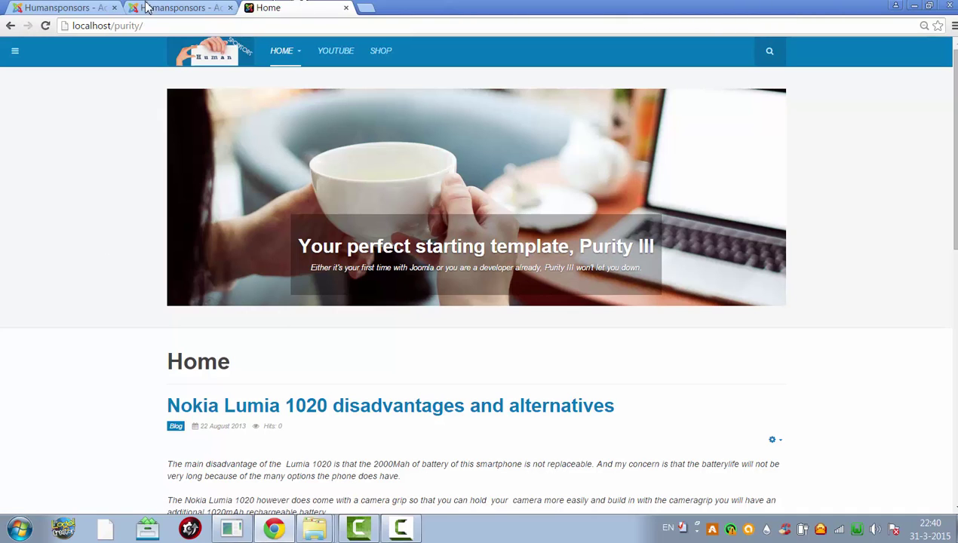
- Set the Portfolio item of the Main Menu as the default home page and reload localhost/purity
left_click(173, 7)
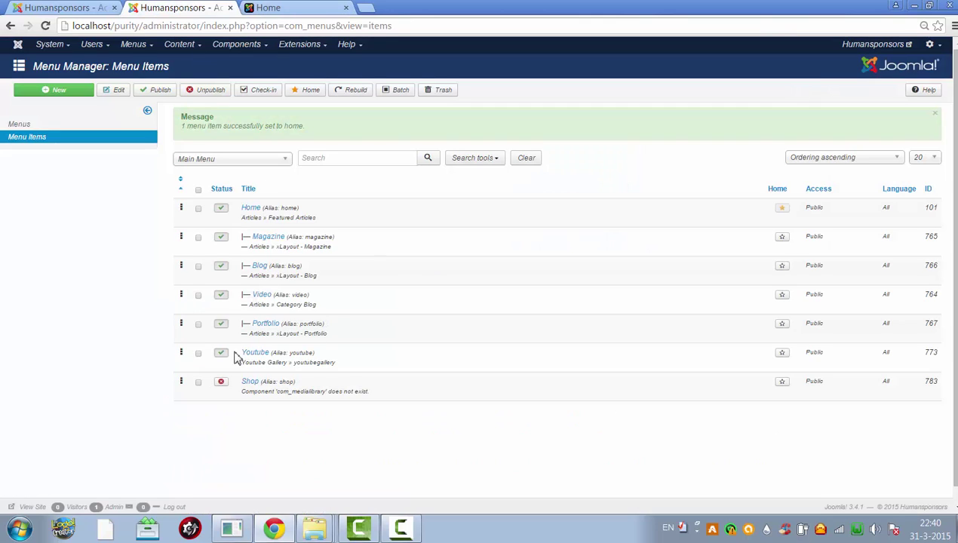
left_click(198, 325)
left_click(306, 92)
left_click(268, 8)
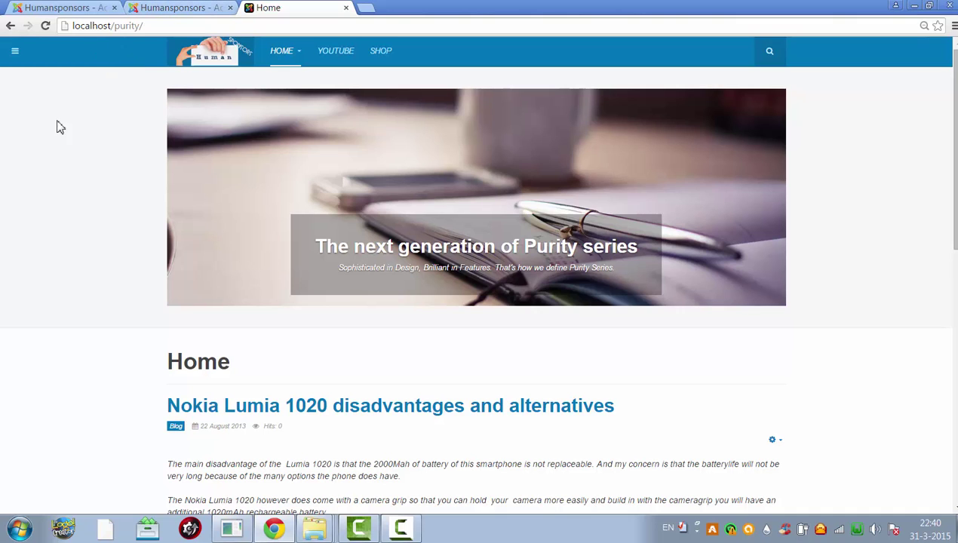
left_click(156, 28)
key("Return")
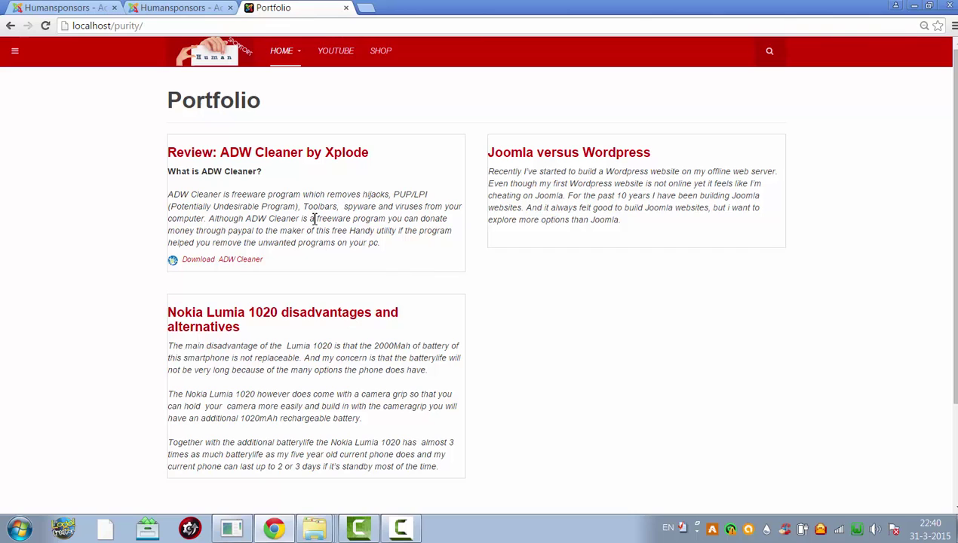
- Set the Youtube item of the Main Menu as the default home page and reload localhost/purity
left_click(188, 8)
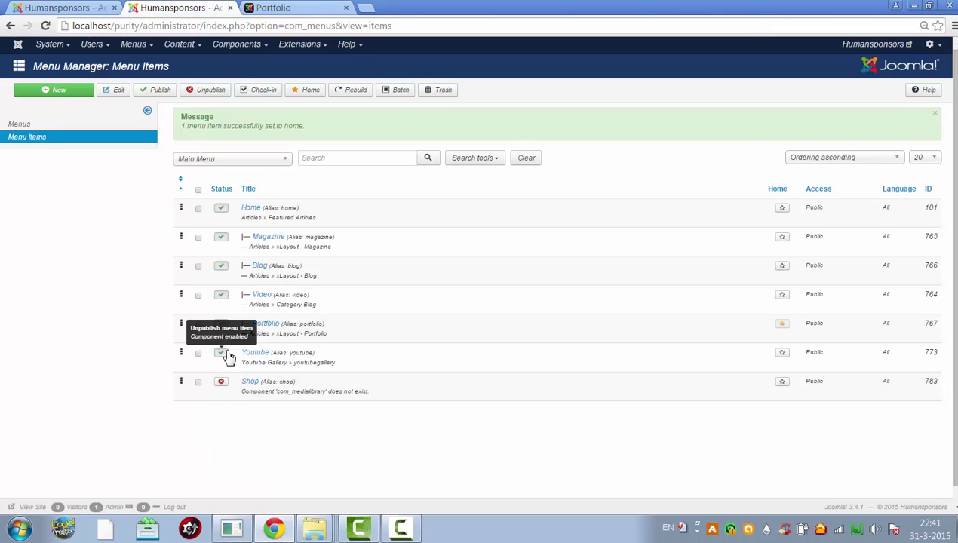
left_click(198, 354)
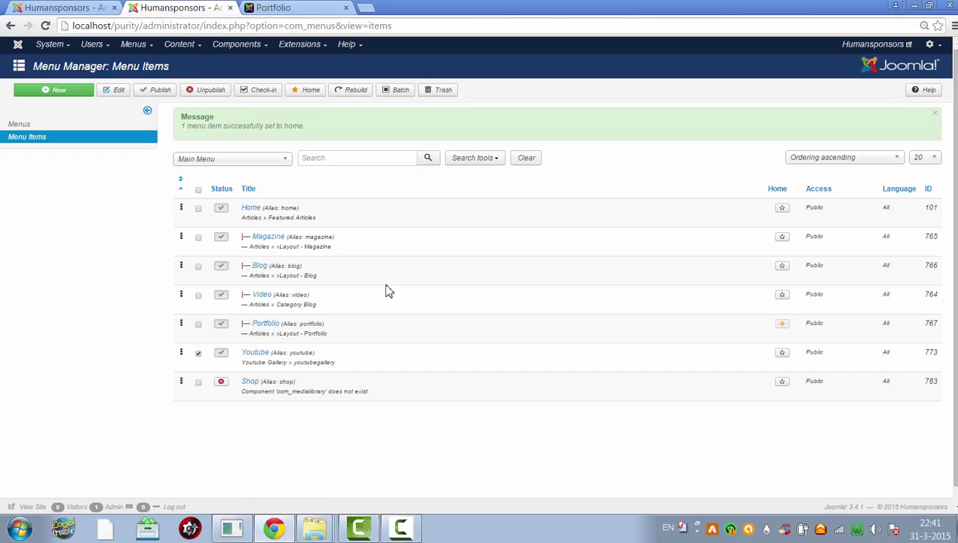
left_click(309, 93)
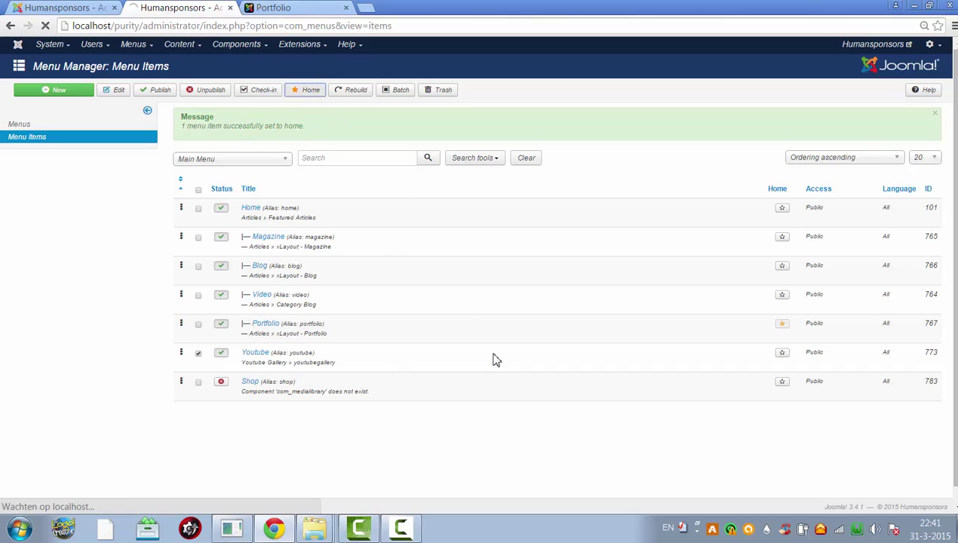
left_click(301, 7)
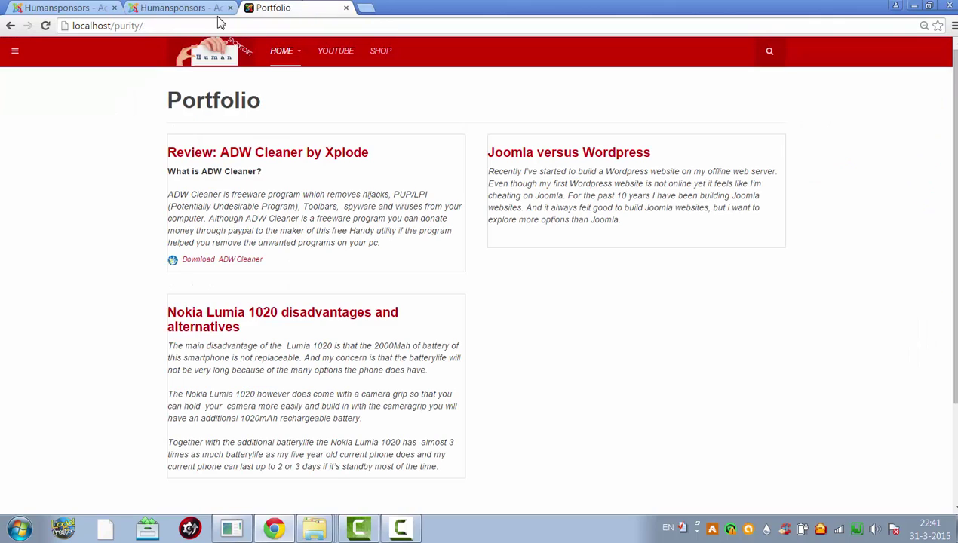
left_click(158, 30)
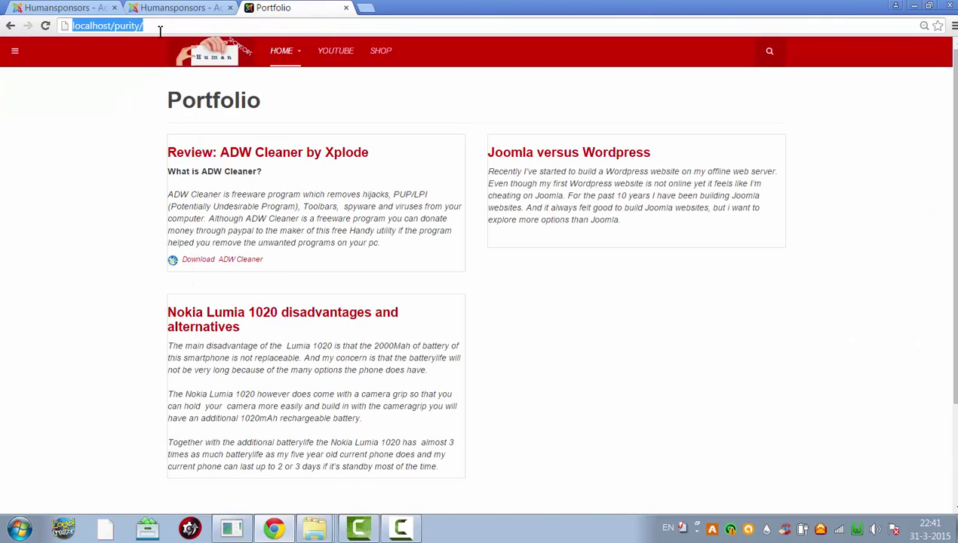
key("Return")
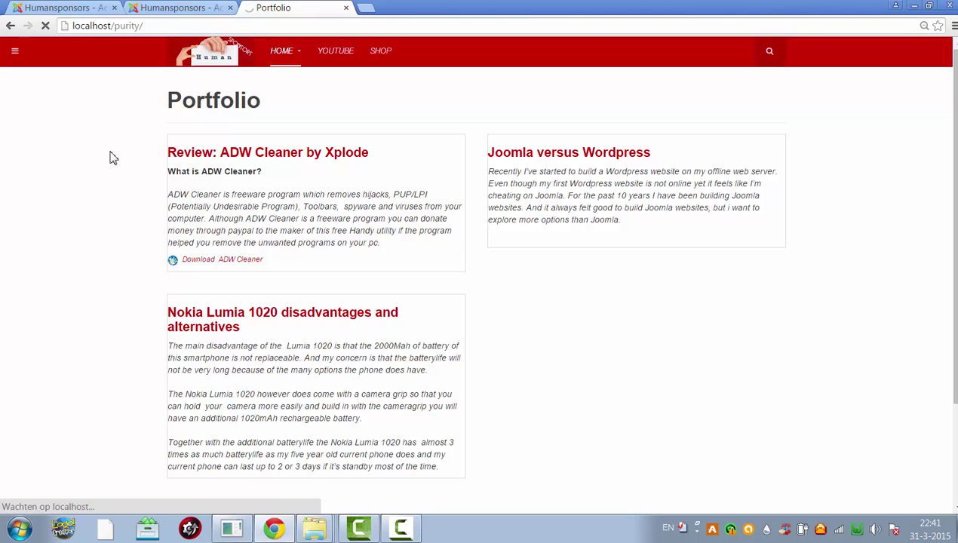
- Check the default item in the menu list, open the site's Shop page, and load localhost/purity again
left_click(161, 8)
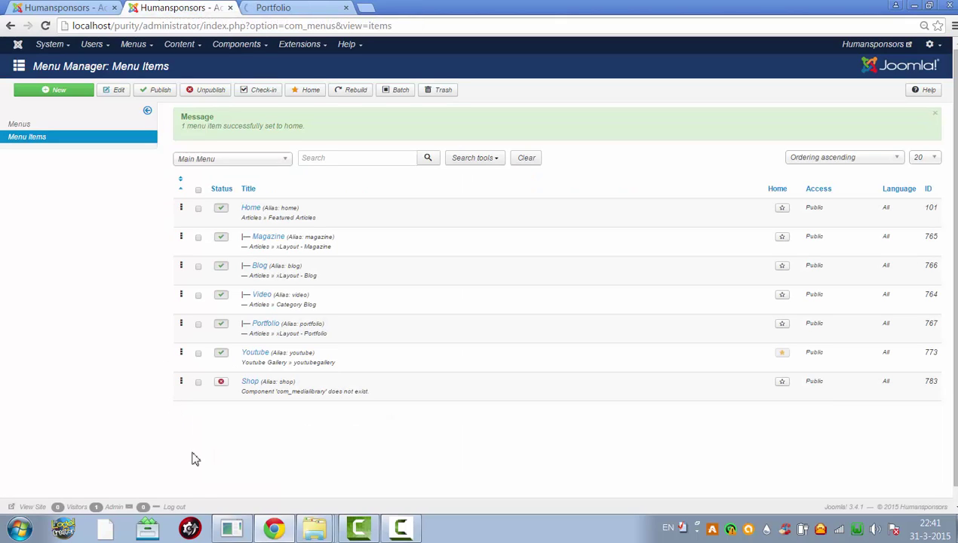
left_click(317, 9)
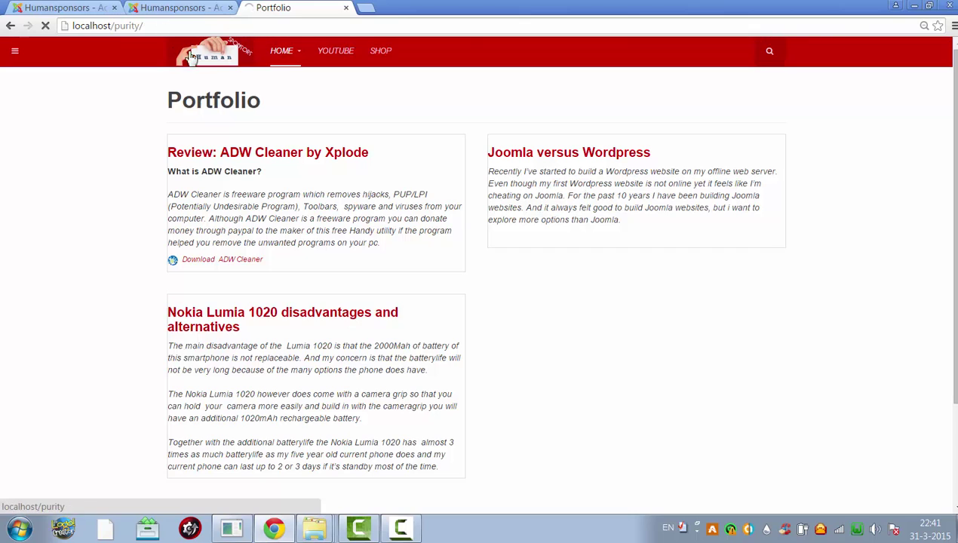
left_click(376, 55)
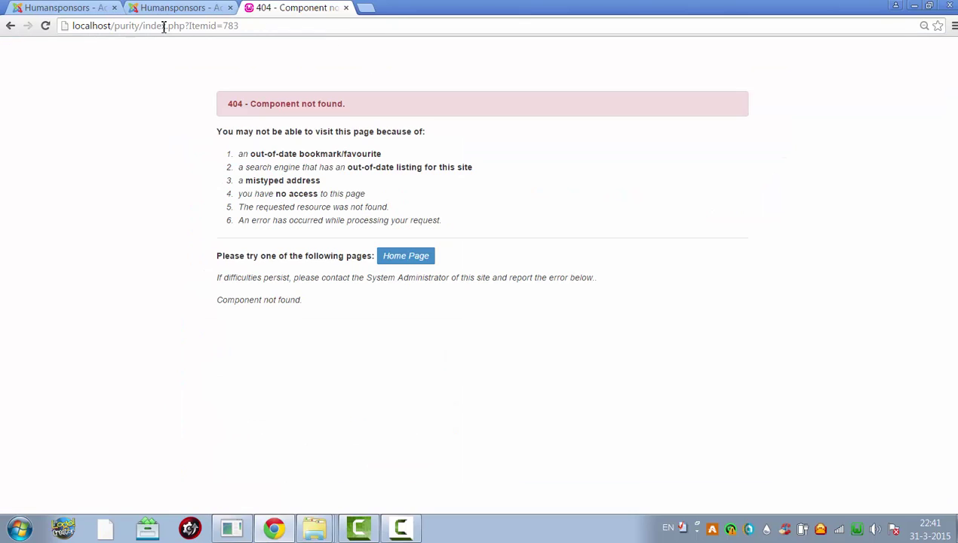
left_click_drag(148, 26, 240, 26)
key("BackSpace")
key("Return")
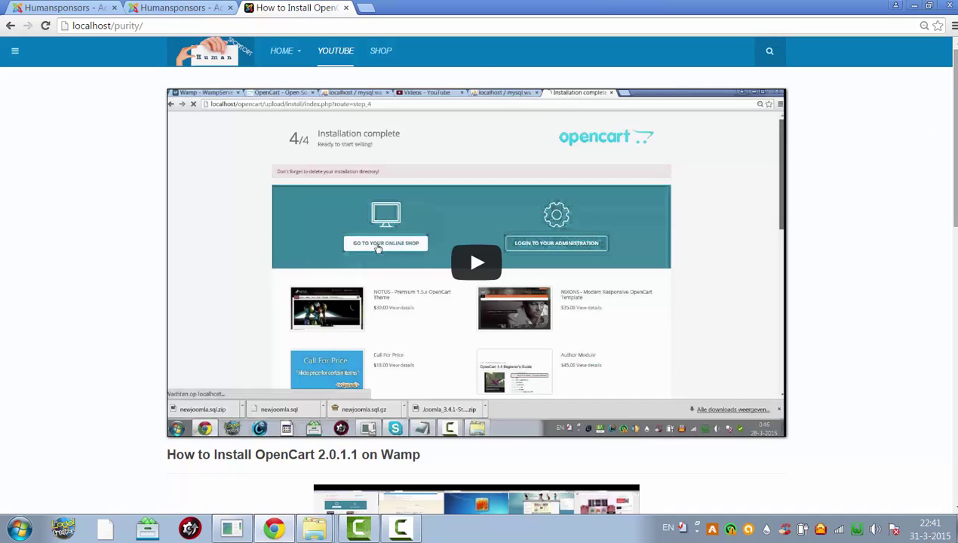
- Reload localhost/purity and examine the Youtube gallery start page from the featured video down to the footer
left_click(127, 26)
key("Return")
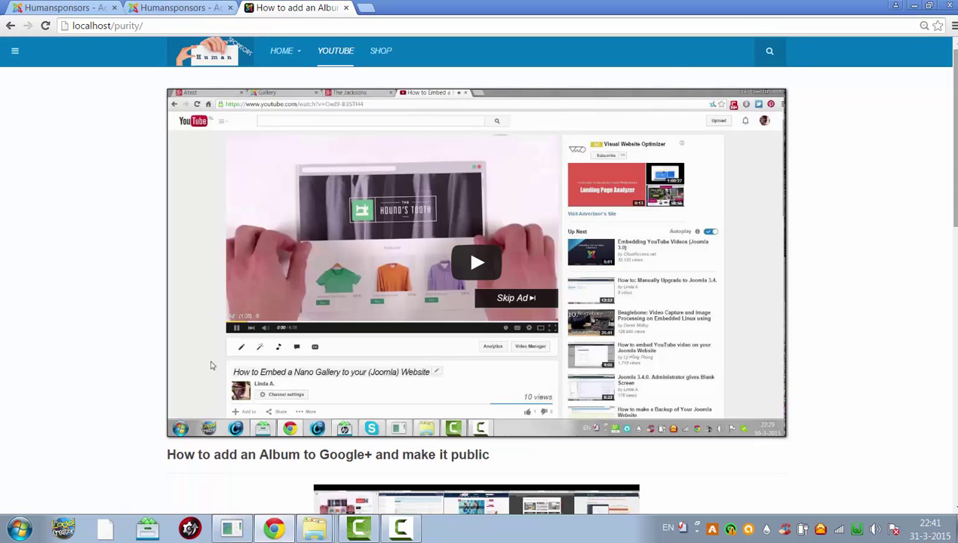
scroll(483, 287, "down", 3)
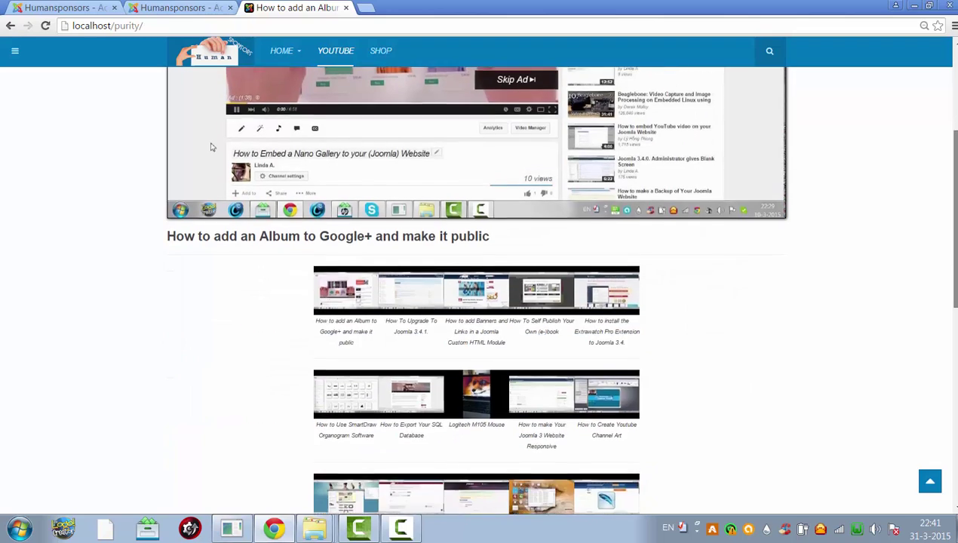
scroll(483, 286, "down", 3)
scroll(482, 287, "down", 5)
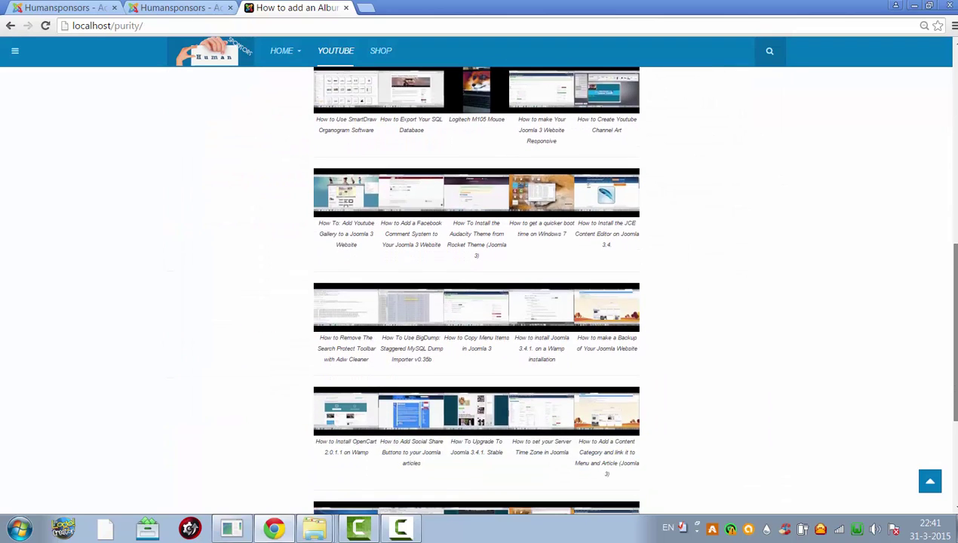
key("Home")
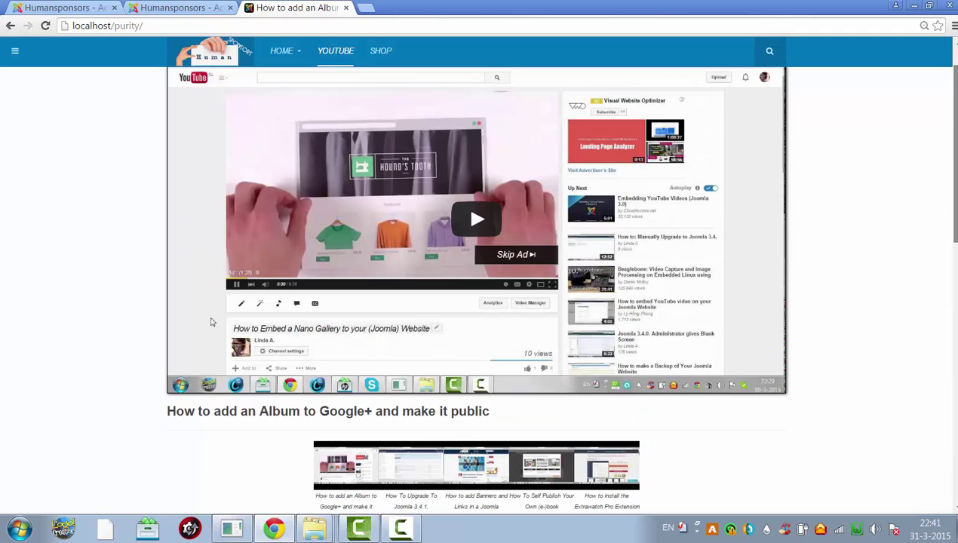
scroll(482, 286, "up", 1)
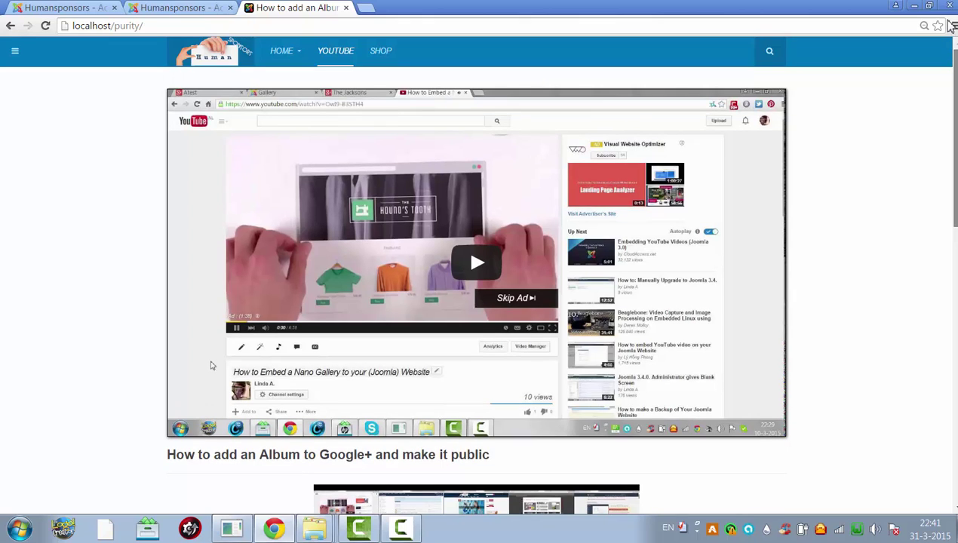
scroll(953, 88, "down", 1)
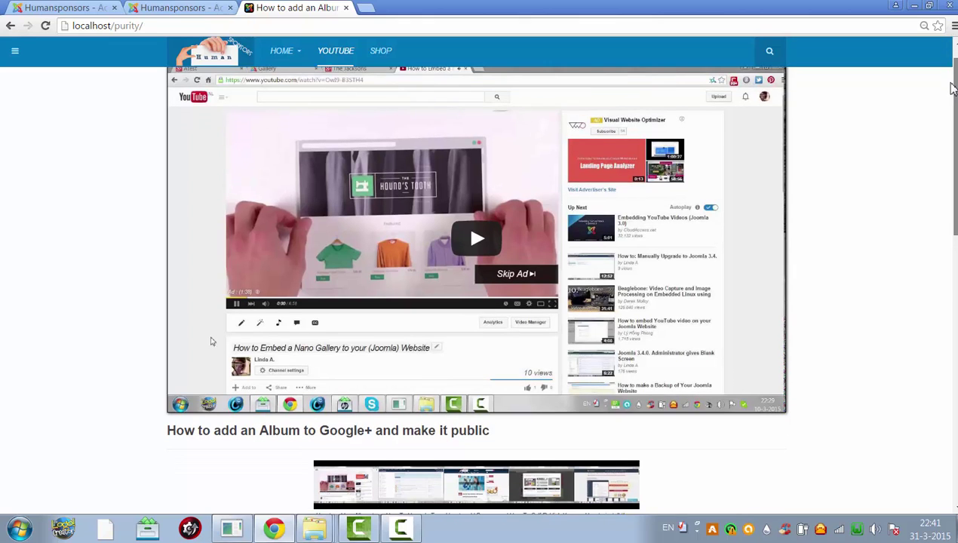
left_click_drag(953, 101, 956, 49)
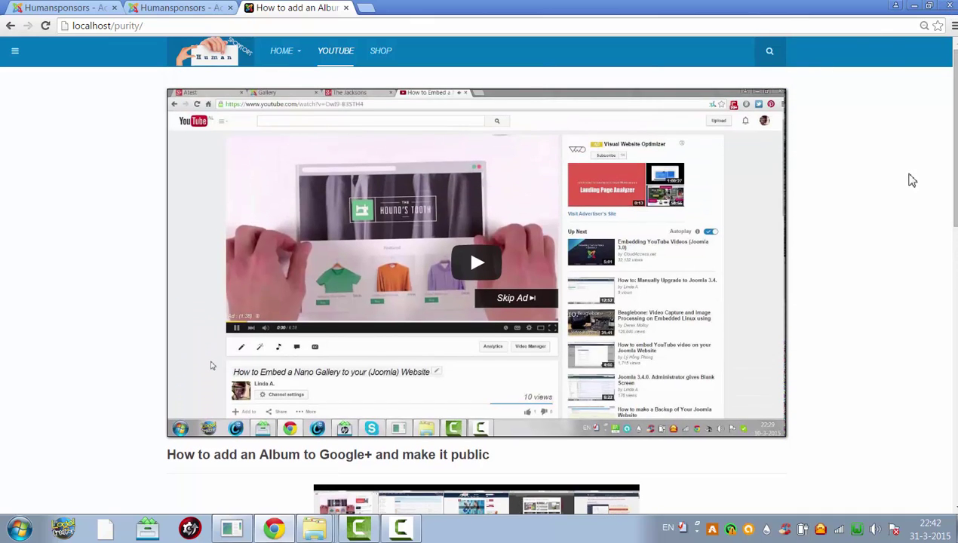
scroll(950, 255, "down", 10)
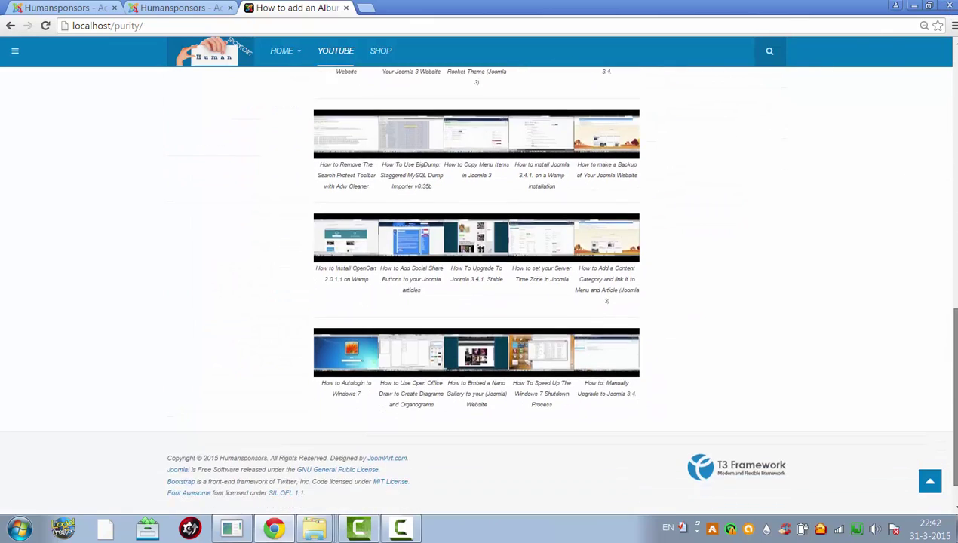
key("Home")
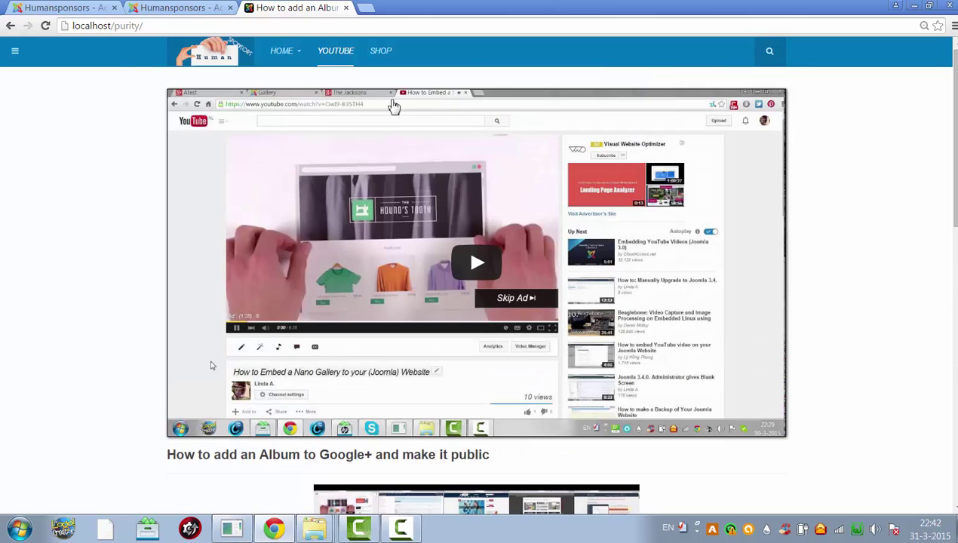
left_click(136, 27)
key("Return")
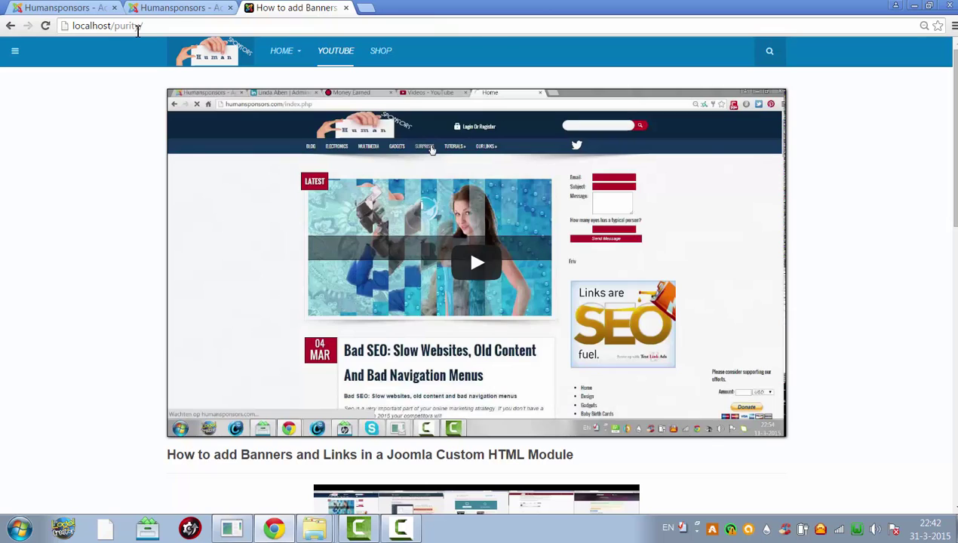
- Make the Home item of the Main Menu the local site's default home page again
left_click(197, 7)
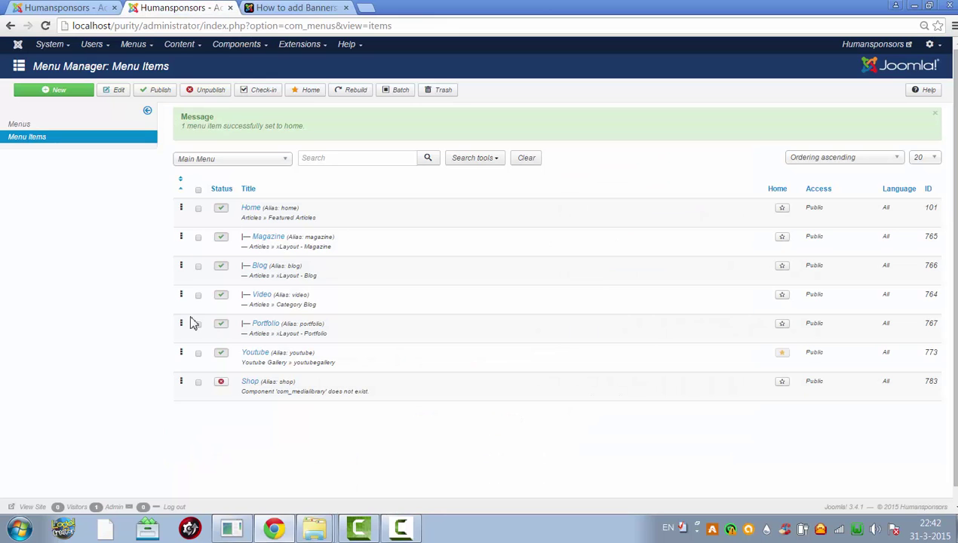
left_click(197, 209)
left_click(294, 92)
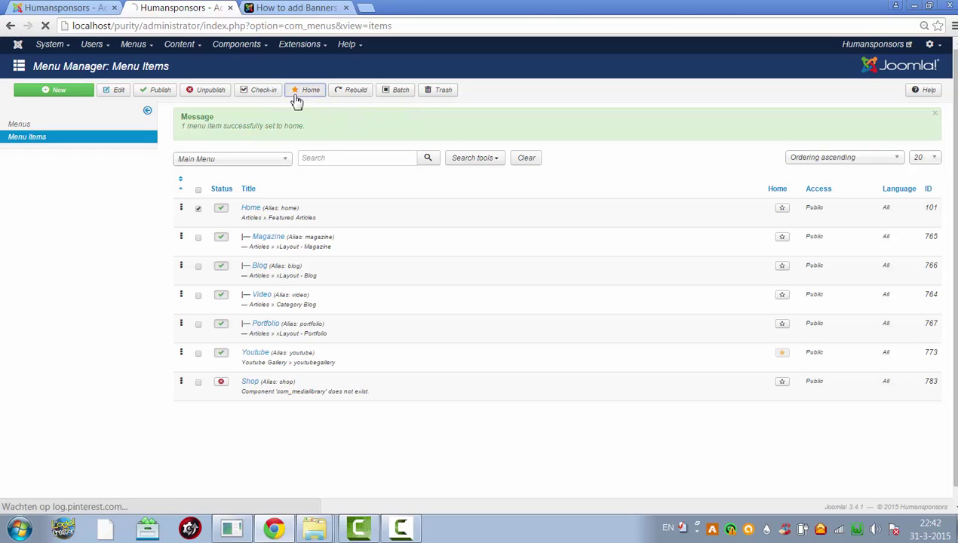